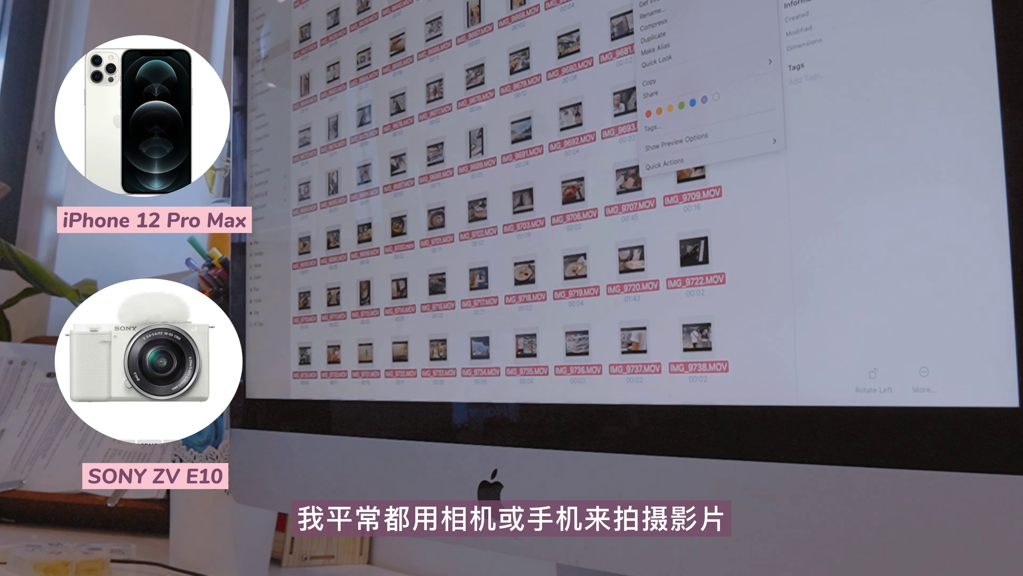
pyautogui.press('Escape')
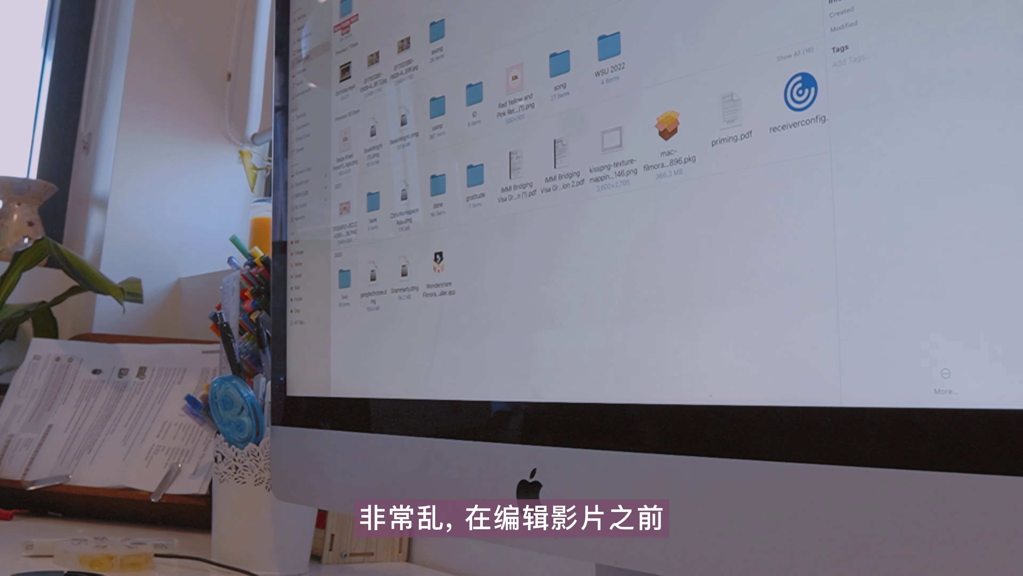
pyautogui.rightClick(349, 20)
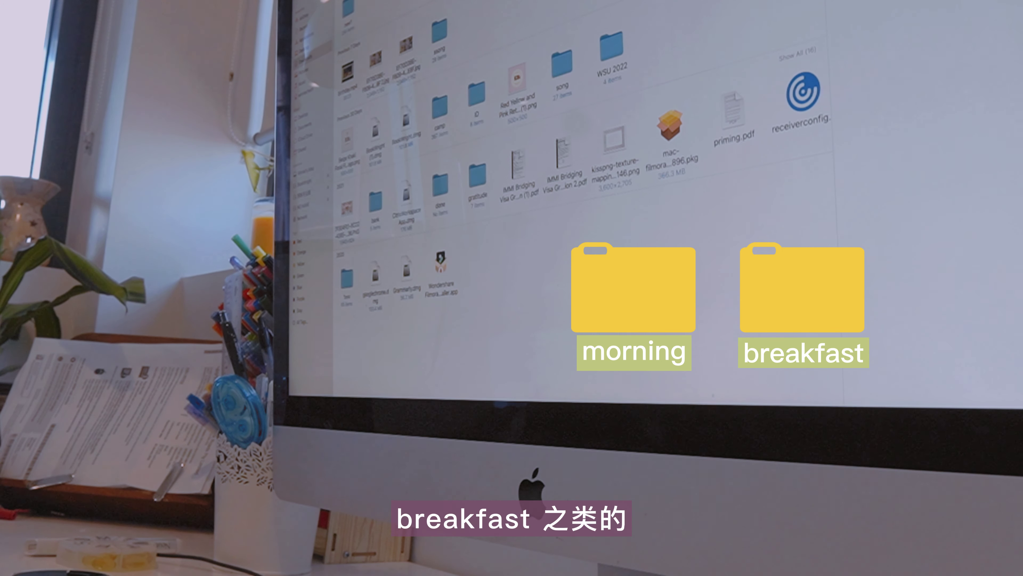
pyautogui.moveTo(349, 17); pyautogui.dragTo(354, 173)
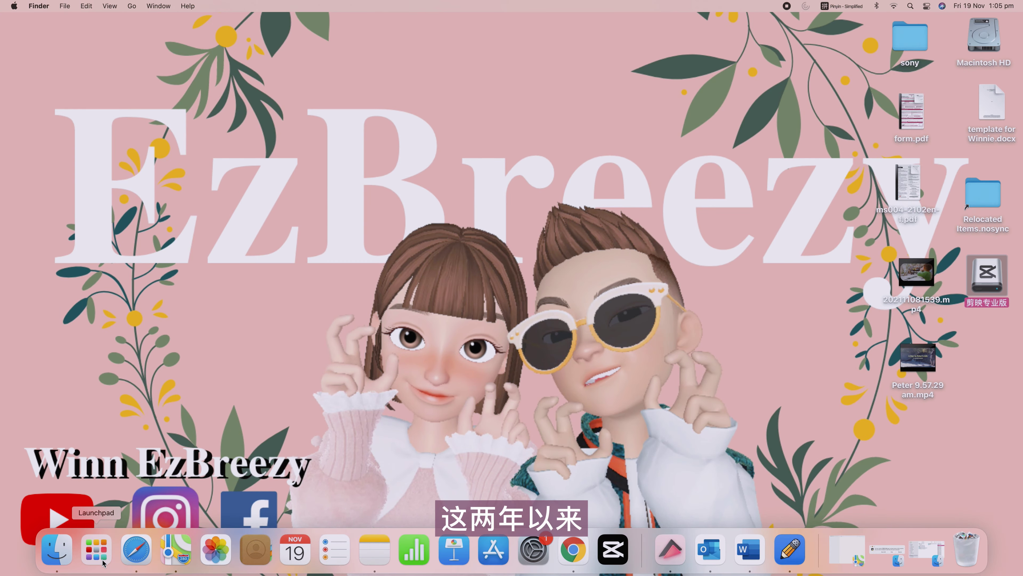
# Launch 剪映专业版 from the installed applications
pyautogui.click(103, 563)
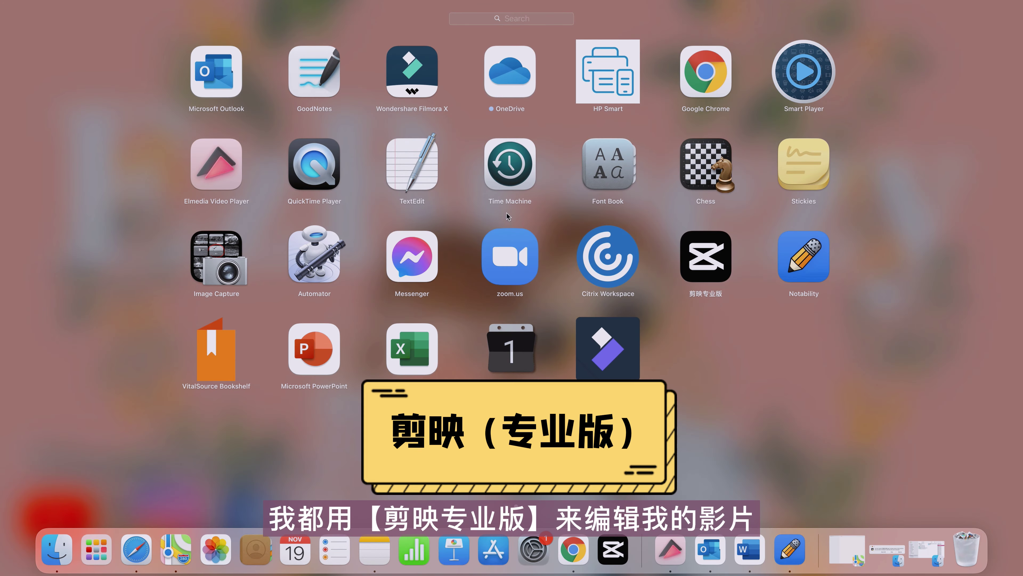
pyautogui.click(706, 257)
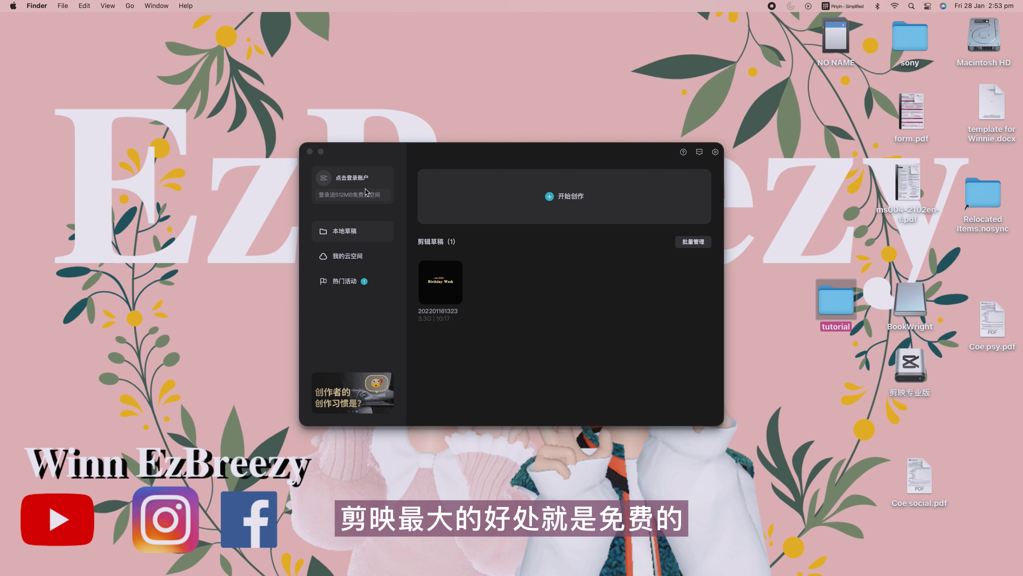
pyautogui.click(366, 195)
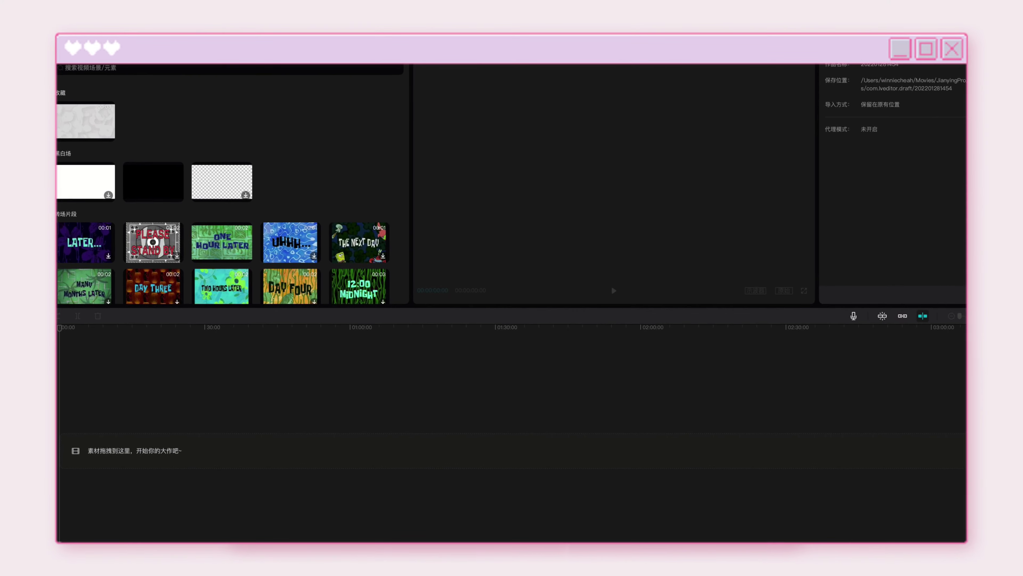
# Import all the photos and videos from the new1 folder into the draft's local media
pyautogui.click(29, 66)
pyautogui.click(71, 6)
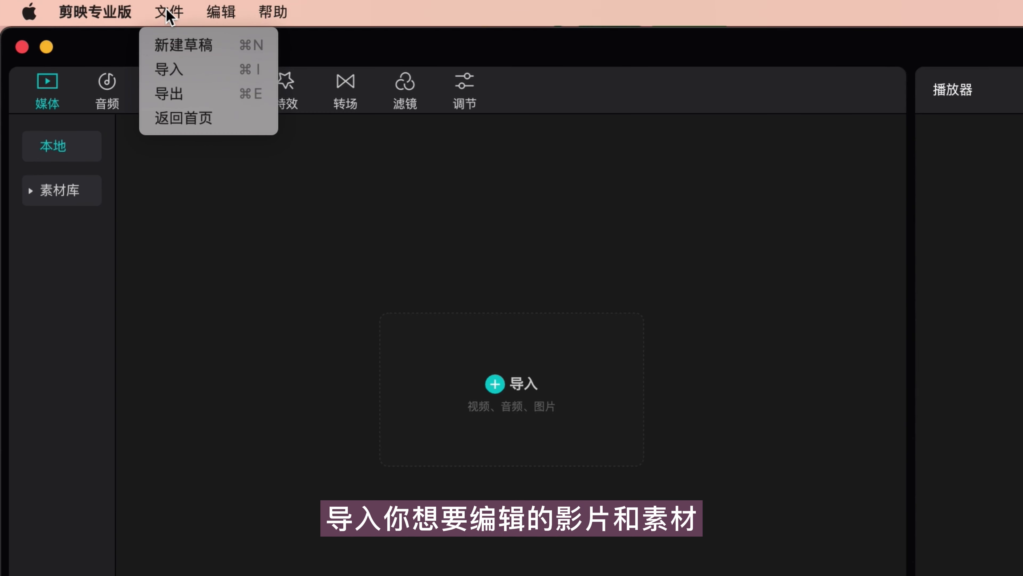
pyautogui.click(177, 69)
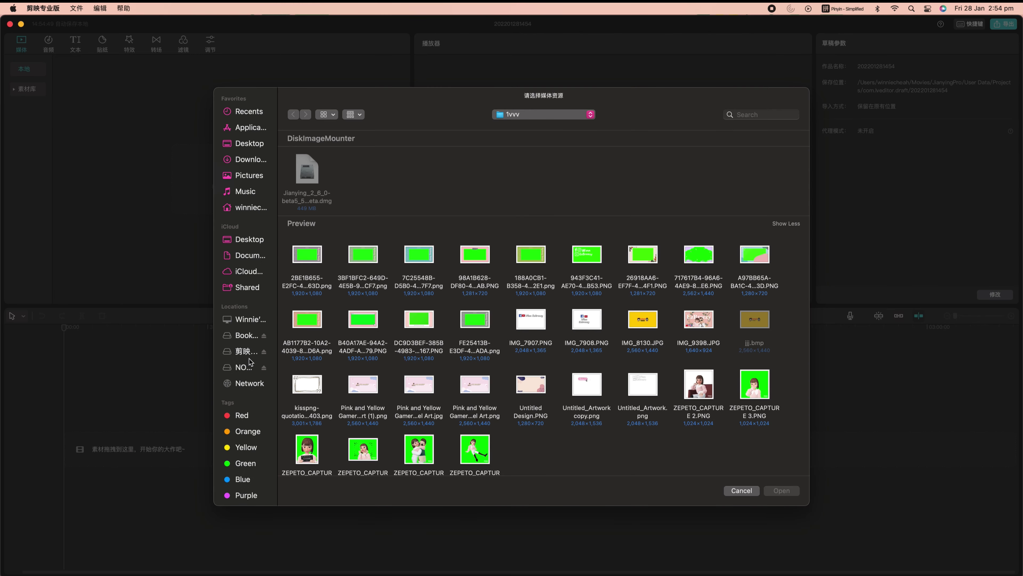
pyautogui.click(247, 163)
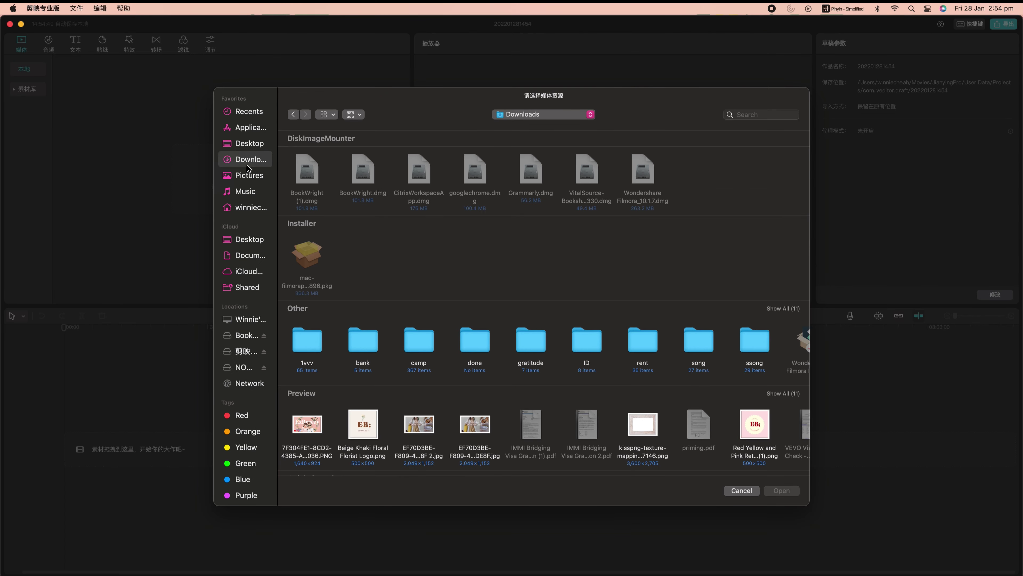
pyautogui.click(244, 367)
pyautogui.doubleClick(308, 174)
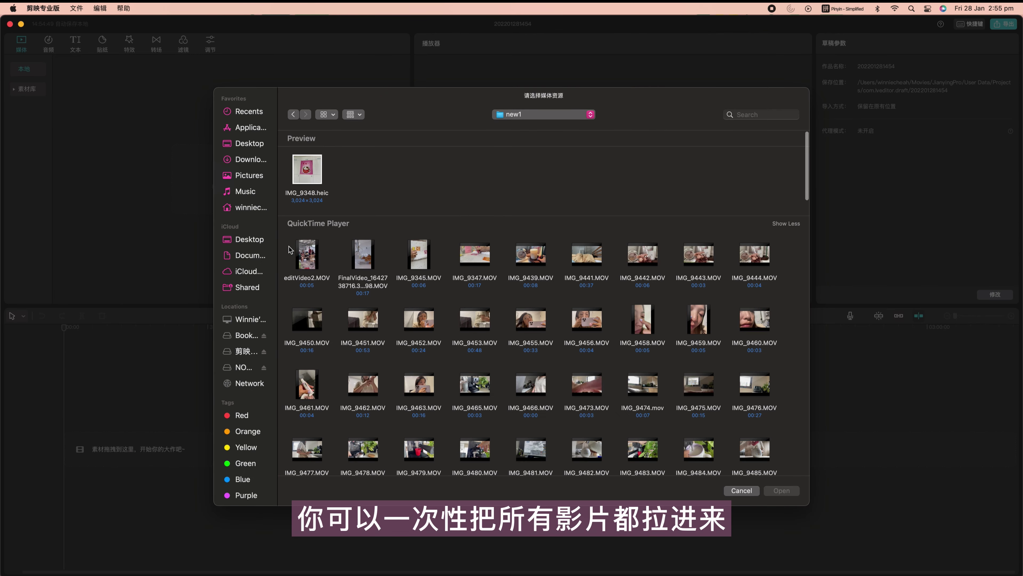
pyautogui.press('super+a')
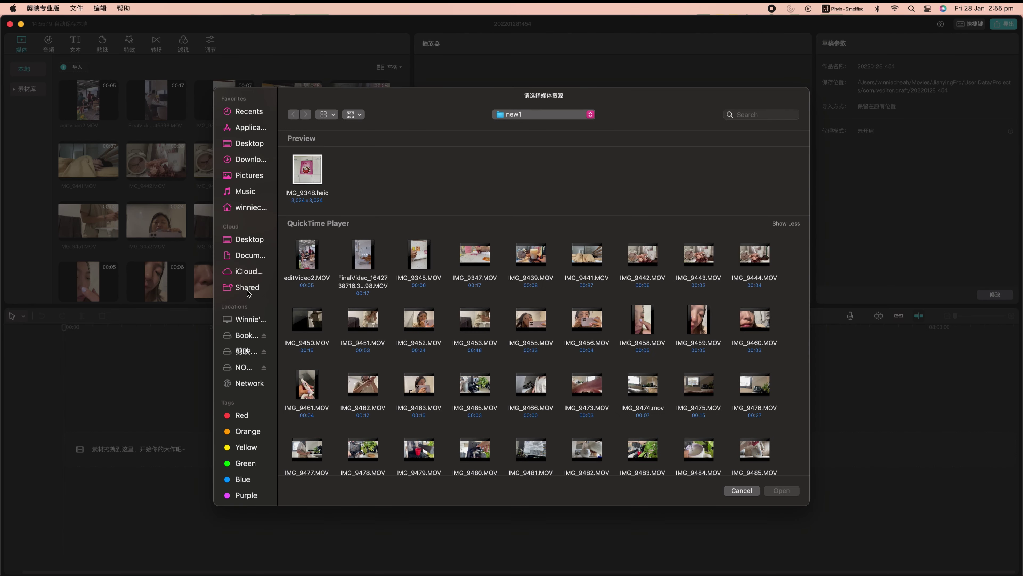
# Import all camera clips from the M4ROOT folder on the NO NAME drive, plus the selected Pink and Yellow Gamer intro 2.MP4 from the 1vvv folder
pyautogui.click(244, 367)
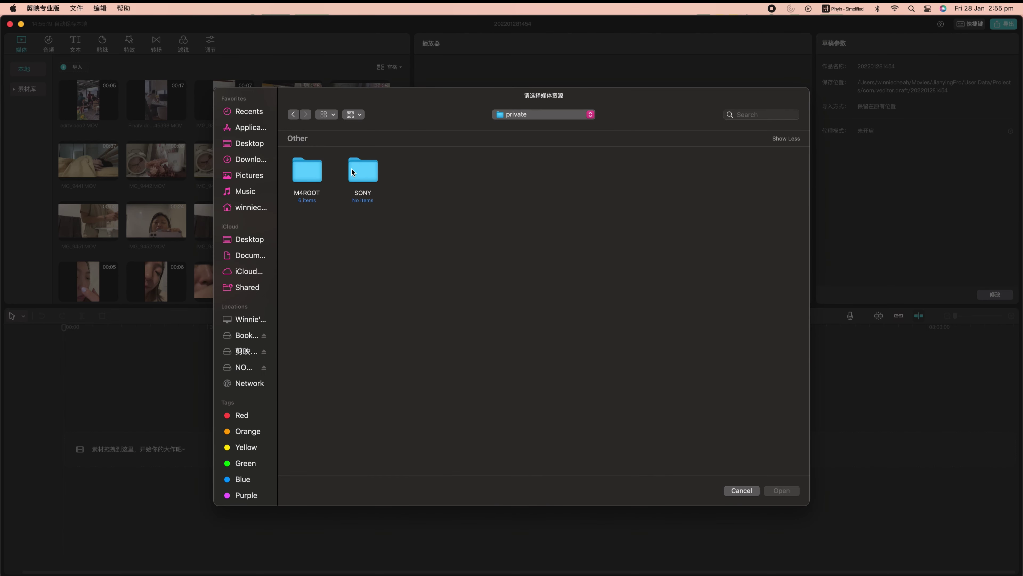
pyautogui.doubleClick(307, 170)
pyautogui.doubleClick(309, 338)
pyautogui.click(782, 222)
pyautogui.scroll(-5, 806, 363)
pyautogui.press('super+a')
pyautogui.click(778, 488)
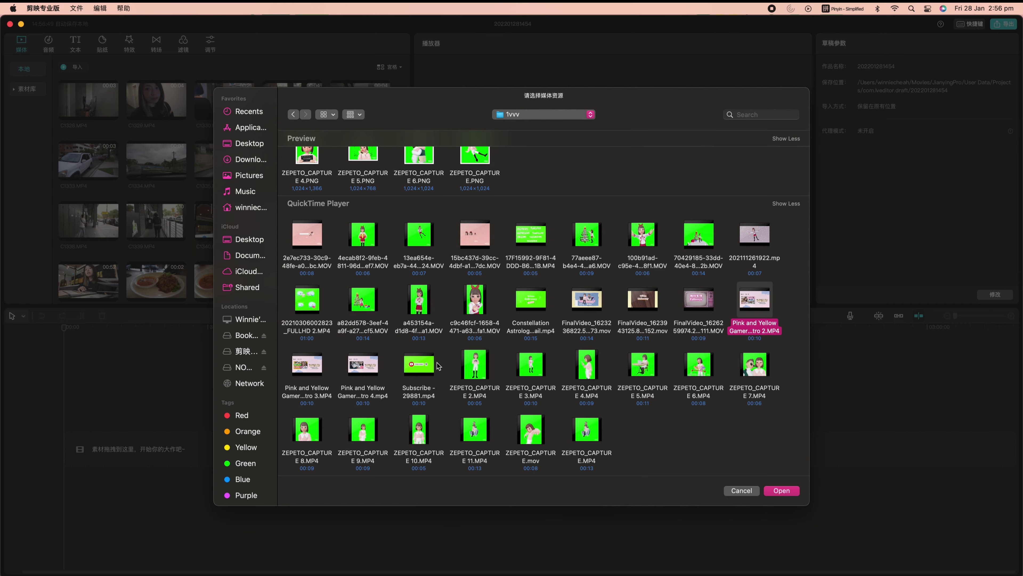
pyautogui.press('Return')
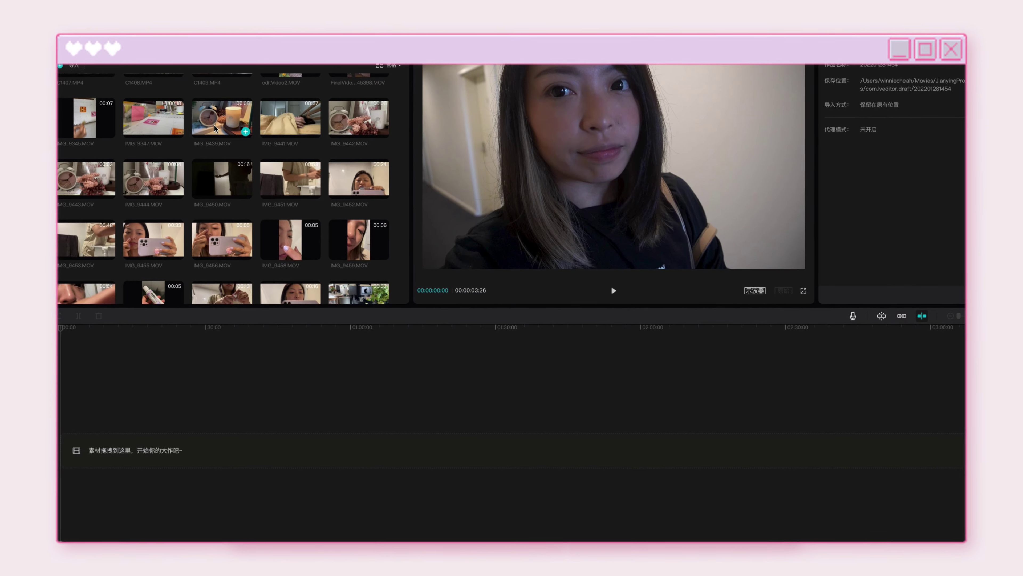
# Preview several imported clips and add IMG_9442.MOV followed by IMG_9441.MOV to the main timeline track
pyautogui.click(324, 181)
pyautogui.press('space')
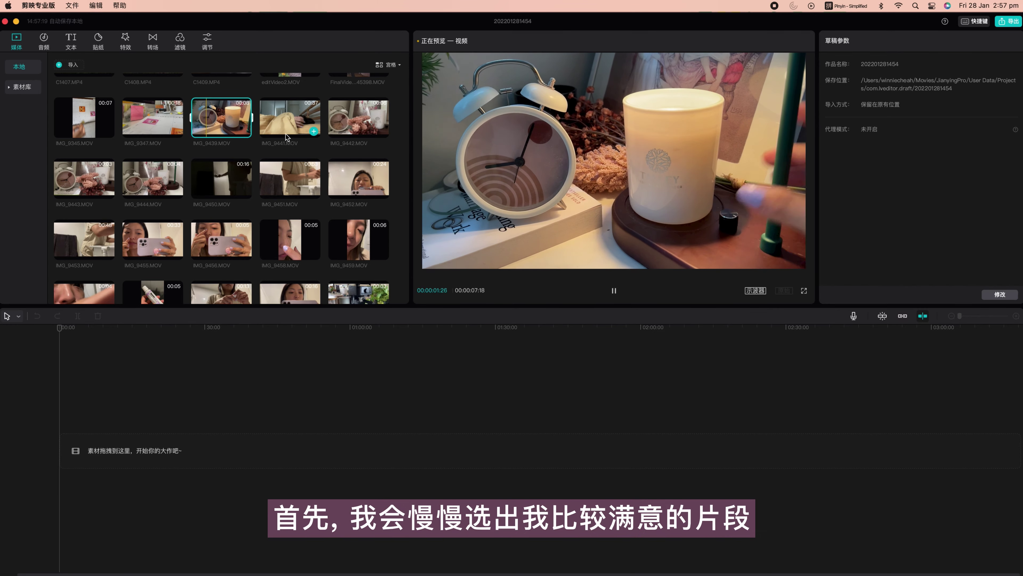
pyautogui.click(360, 129)
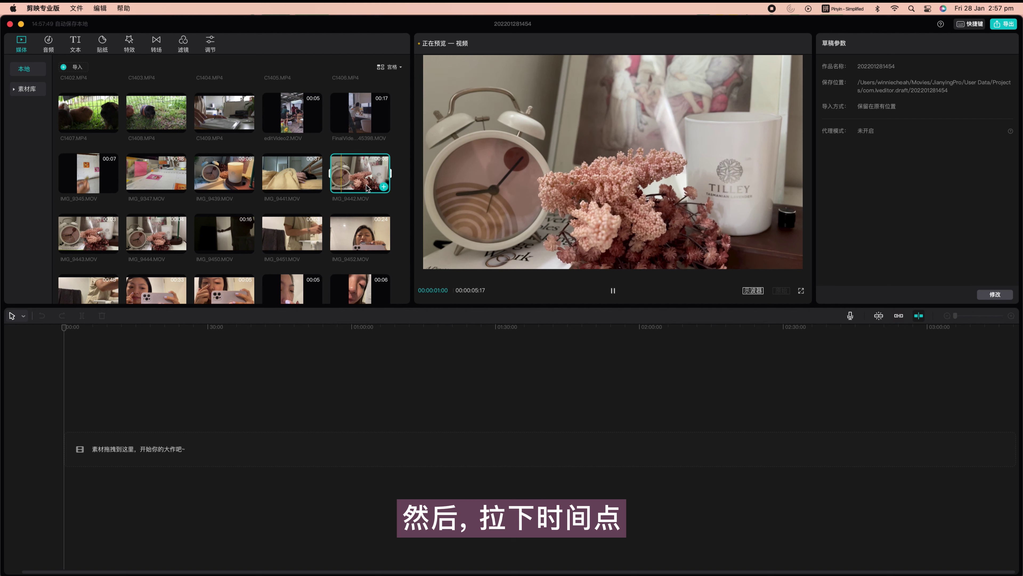
pyautogui.moveTo(367, 187); pyautogui.dragTo(87, 450)
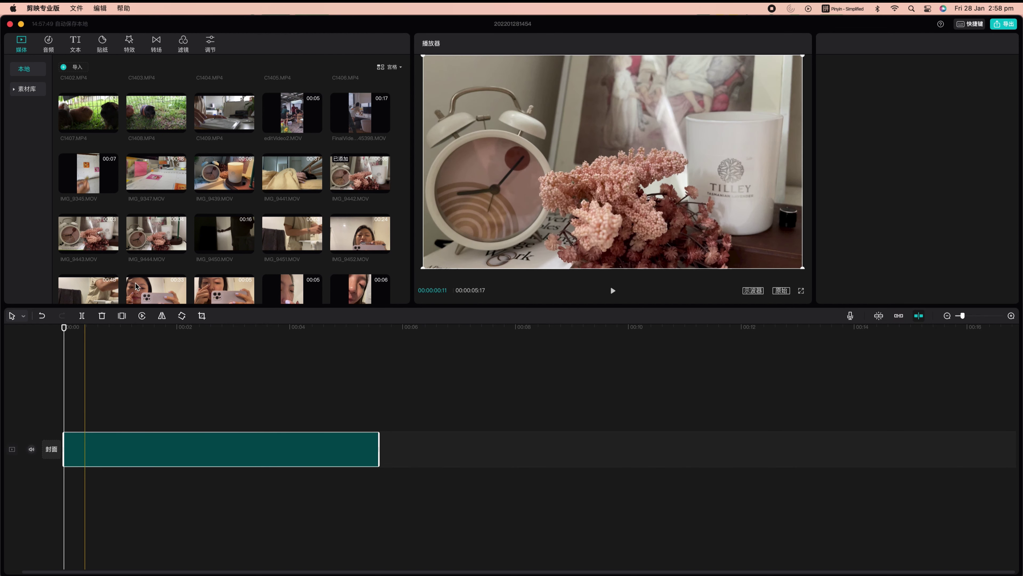
pyautogui.click(282, 173)
pyautogui.click(315, 187)
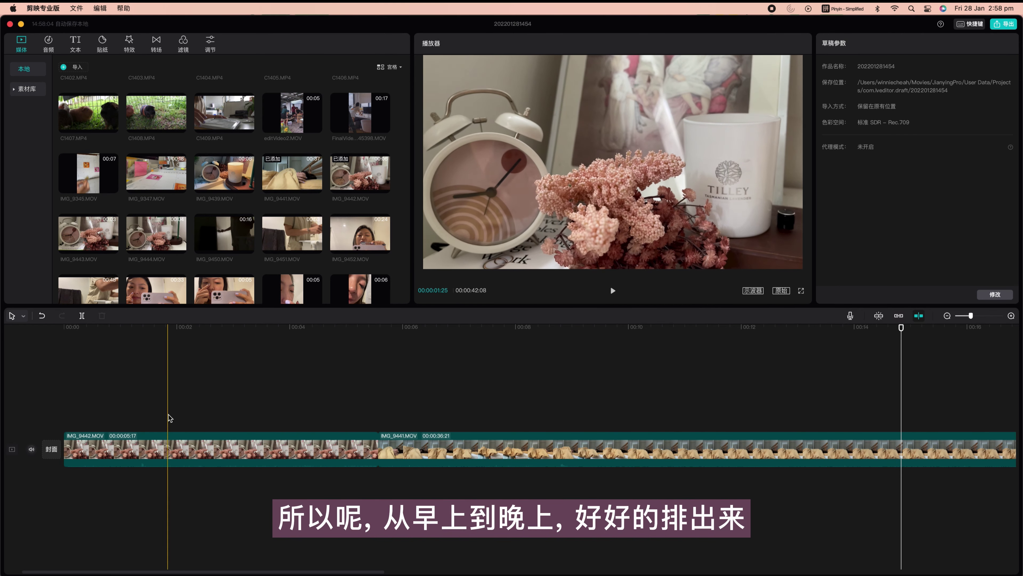
# Trim the beginning of the IMG_9442.MOV clip at the start of the timeline
pyautogui.click(134, 452)
pyautogui.moveTo(65, 452); pyautogui.dragTo(240, 453)
pyautogui.click(72, 391)
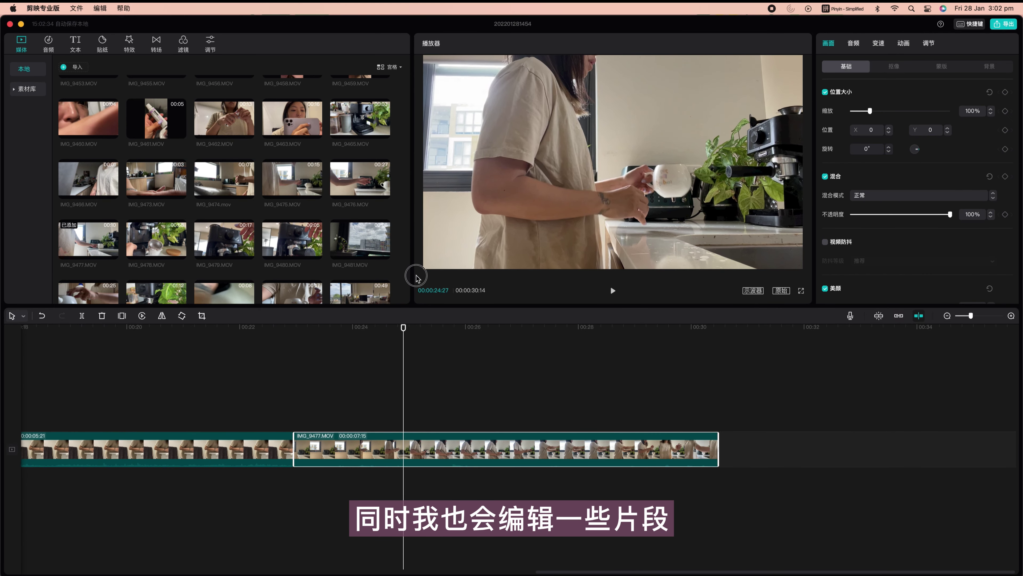
# Shift the picture of the IMG_9477.MOV clip slightly upward in the frame
pyautogui.moveTo(531, 201)
pyautogui.mouseDown()
pyautogui.moveTo(535, 163)
pyautogui.moveTo(535, 183)
pyautogui.mouseUp()
pyautogui.click(267, 387)
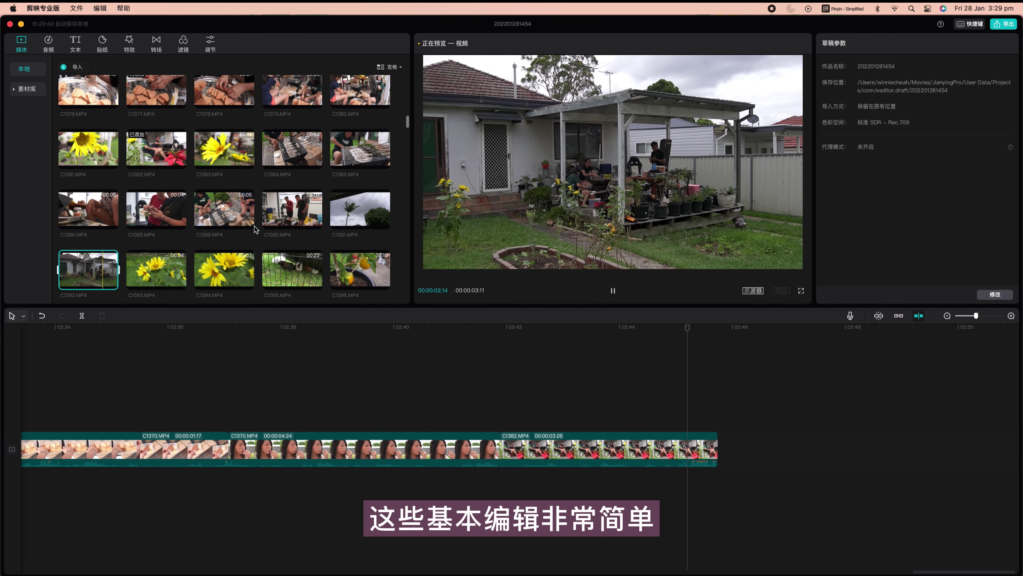
# Preview the sunflower clip C1381.MP4 and look through the remaining imported clips for footage to use
pyautogui.click(88, 148)
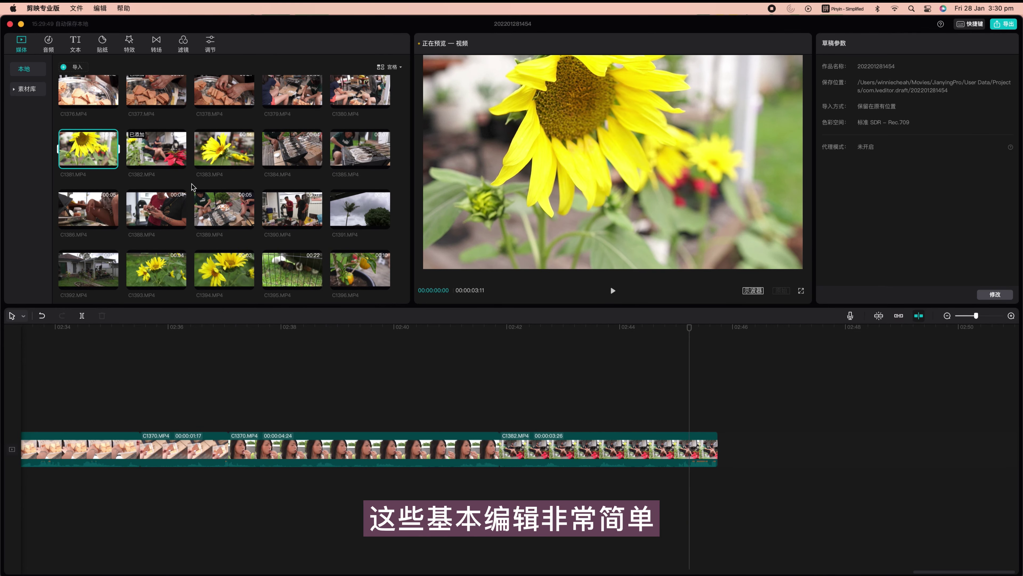
pyautogui.scroll(-15, 193, 186)
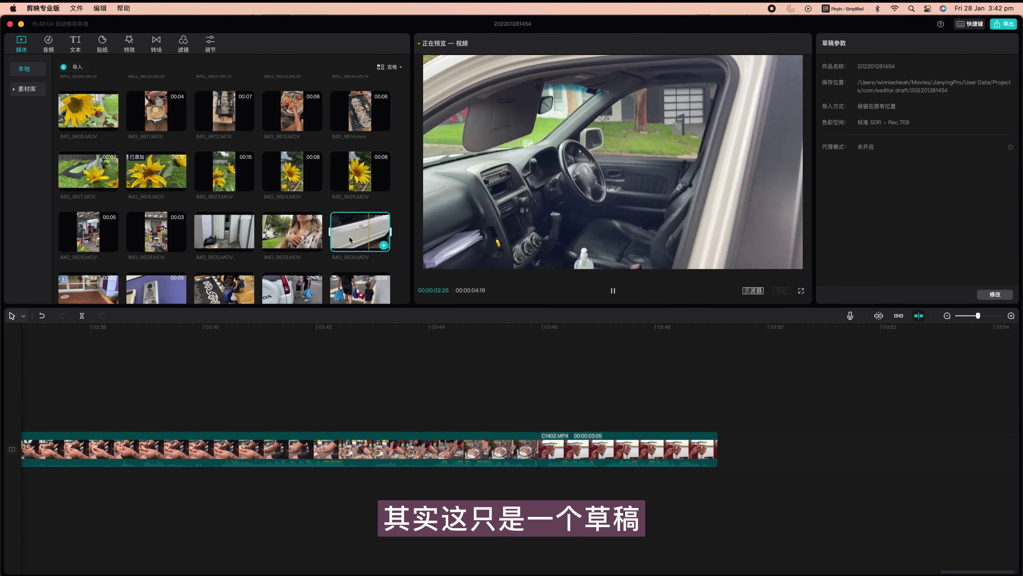
pyautogui.scroll(-2, 350, 240)
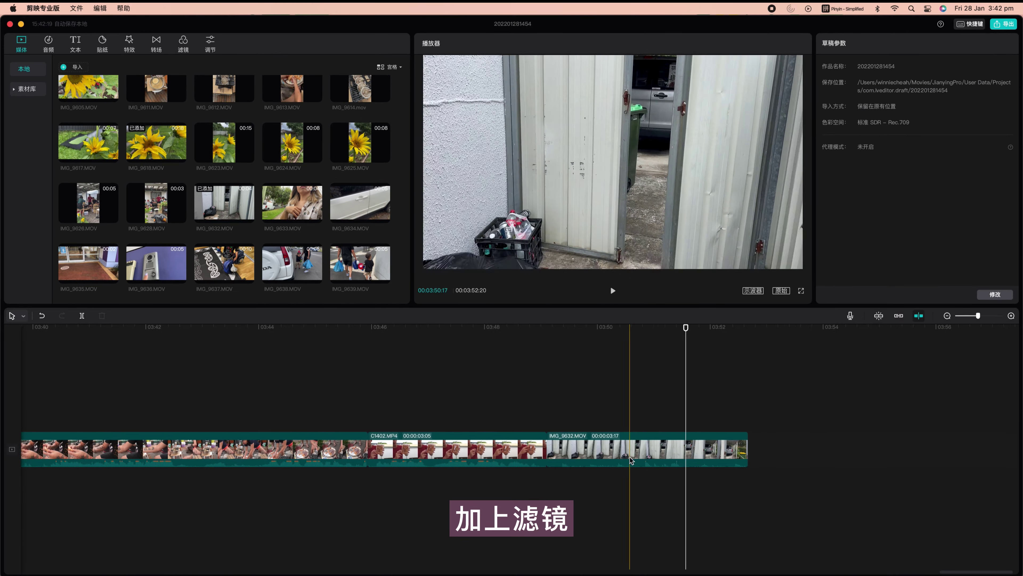
pyautogui.scroll(-5, 212, 189)
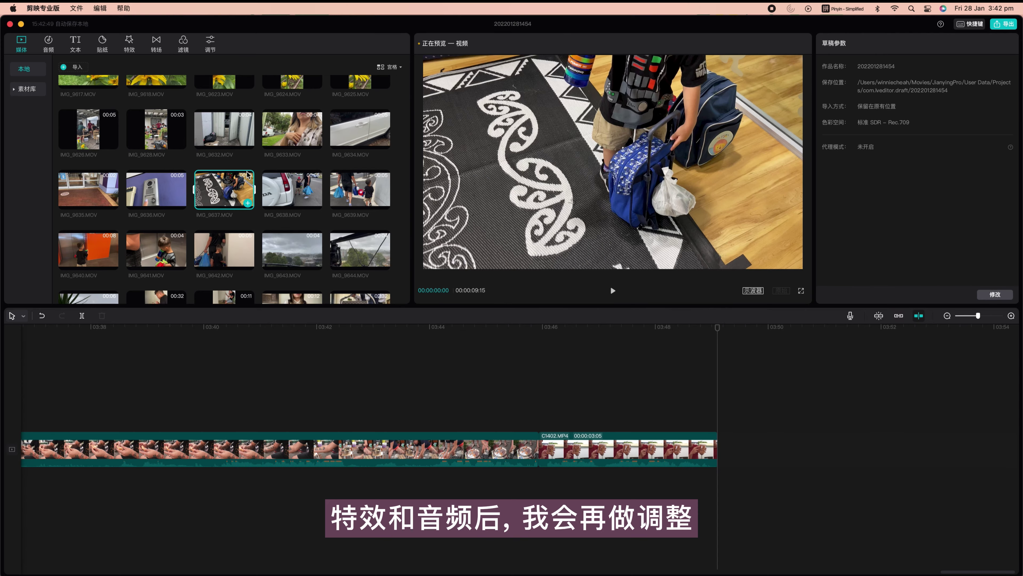
pyautogui.scroll(-20, 402, 284)
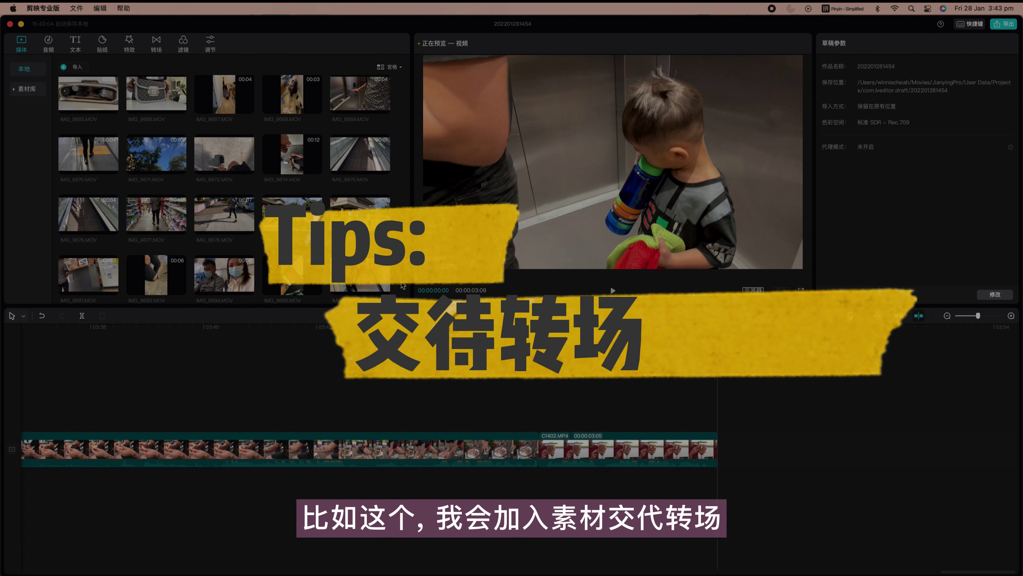
pyautogui.scroll(-3, 251, 247)
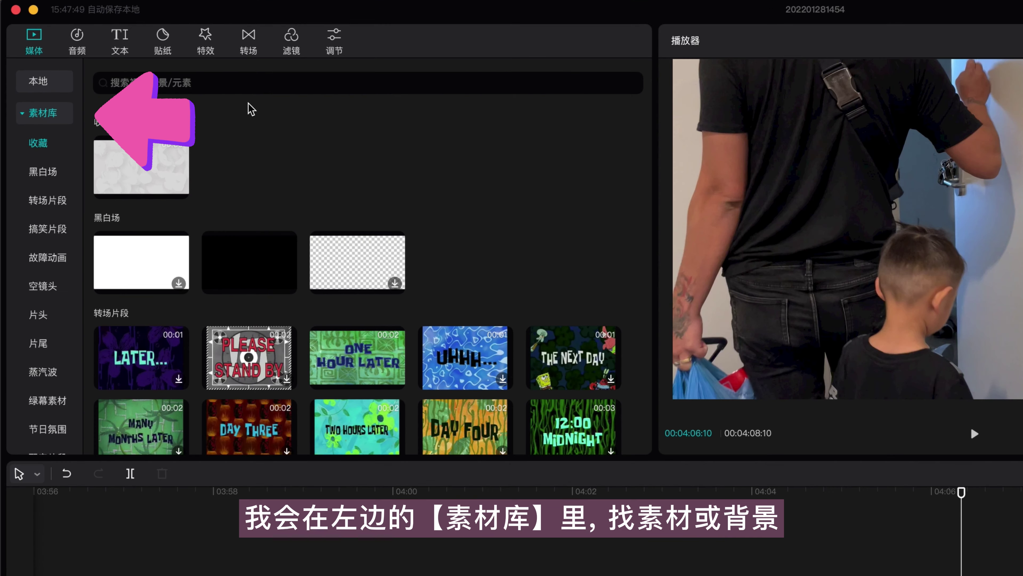
# Search the material library for 粉红背景 and add the plain pink background clip to the end of the timeline
pyautogui.write('pink')
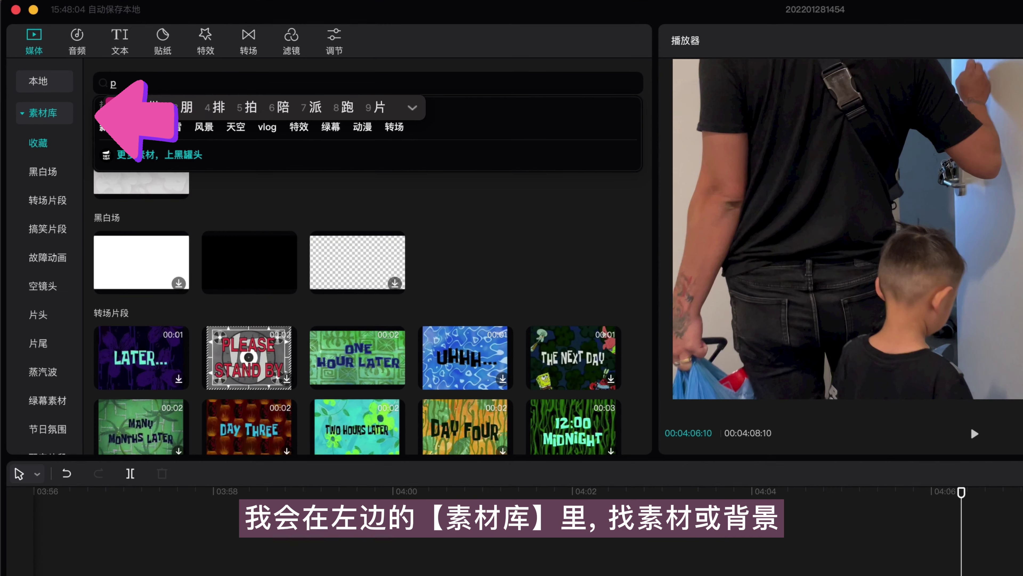
pyautogui.press('Return')
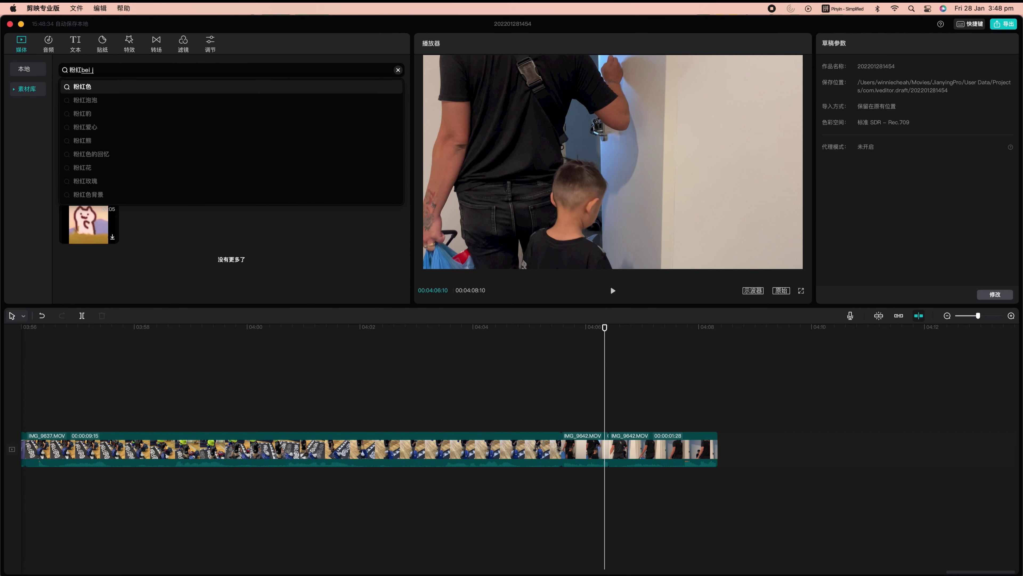
pyautogui.write('背景')
pyautogui.press('Return')
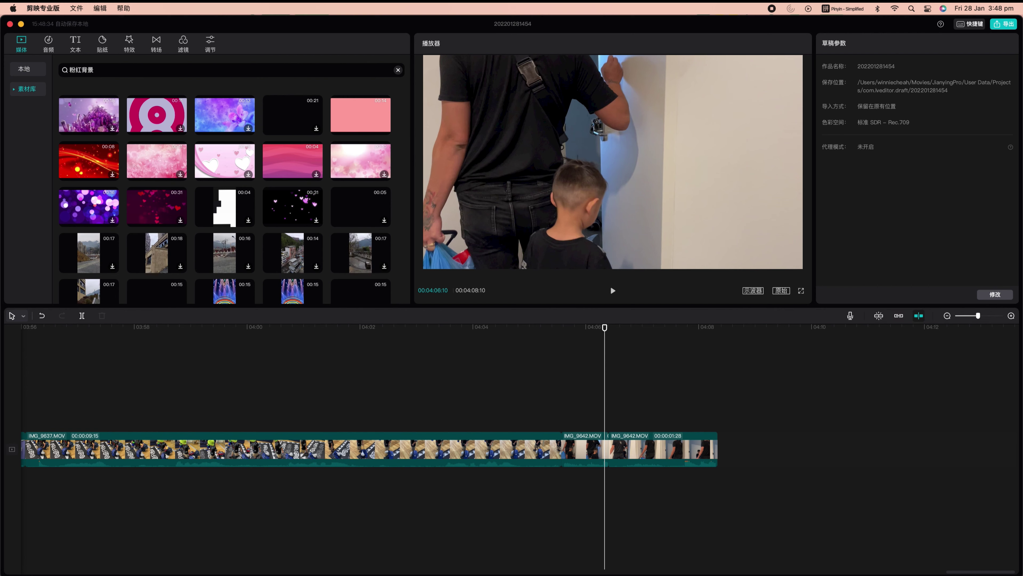
pyautogui.click(367, 117)
pyautogui.moveTo(367, 117); pyautogui.dragTo(738, 433)
# Shorten the pink background clip to about 4 seconds by splitting it and removing the remainder
pyautogui.hscroll(5, 645, 424)
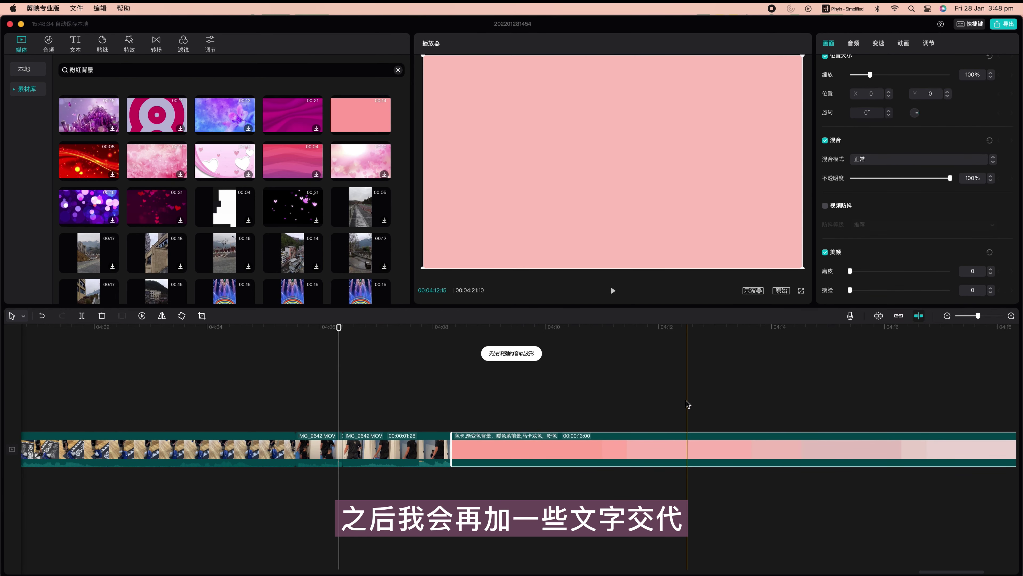
pyautogui.click(687, 387)
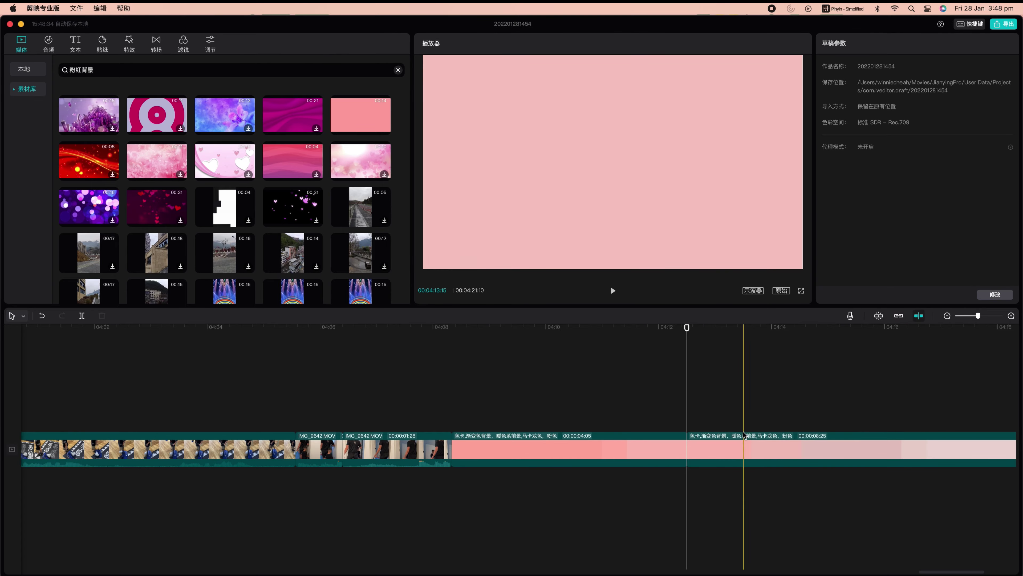
pyautogui.click(746, 447)
pyautogui.press('w')
pyautogui.hotkey('ctrl', 'z')
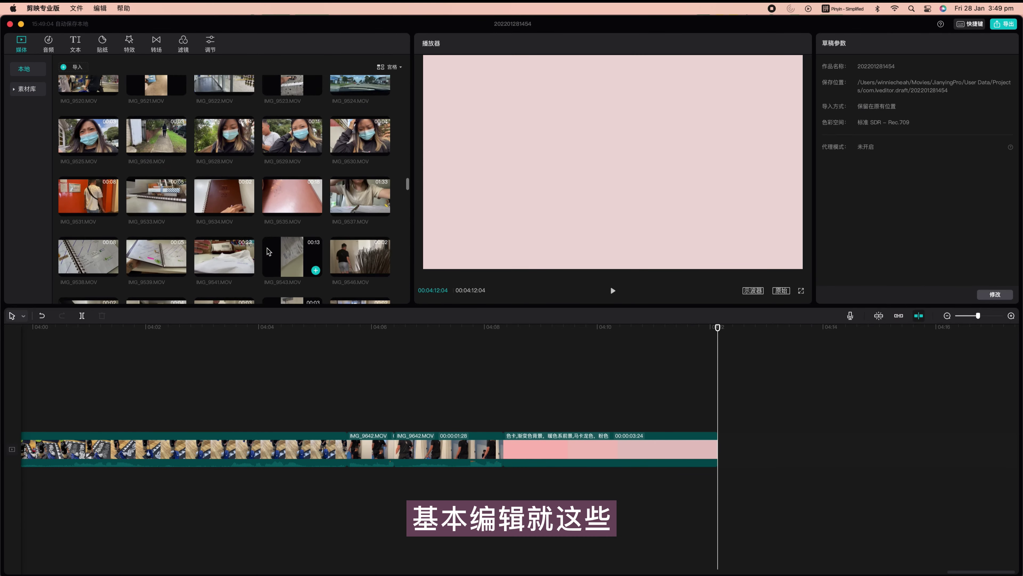
# Insert C1396.MP4 before the C1395.MP4 clip on the timeline and trim it to 00:00:01:24
pyautogui.scroll(10, 107, 228)
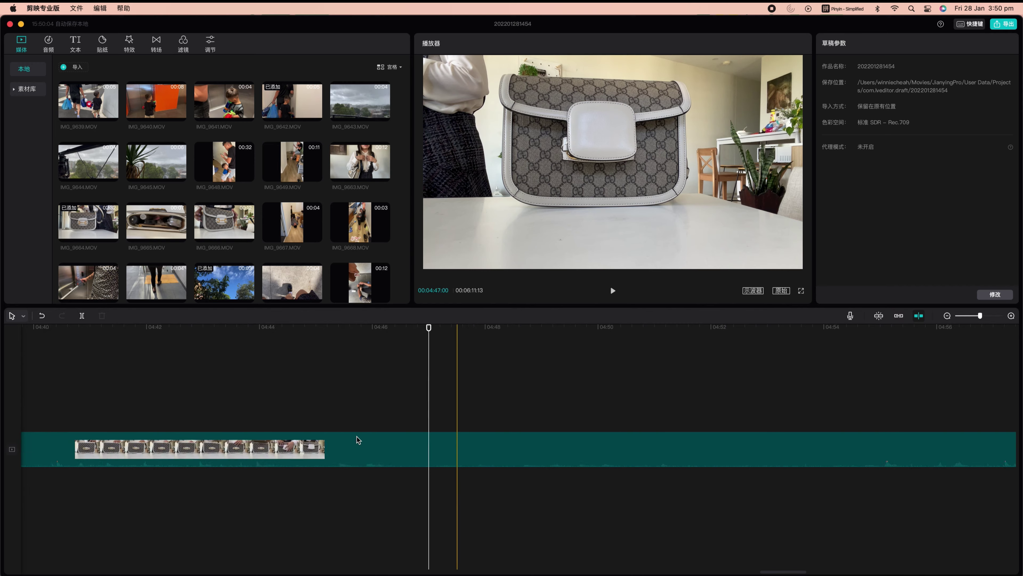
pyautogui.click(613, 291)
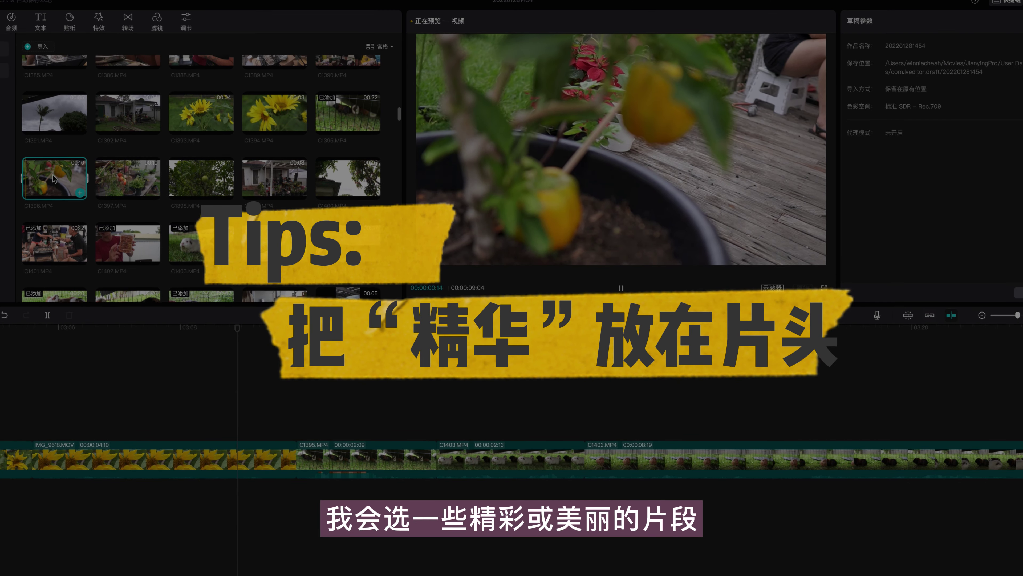
pyautogui.moveTo(34, 181); pyautogui.dragTo(297, 452)
pyautogui.moveTo(482, 463); pyautogui.dragTo(743, 456)
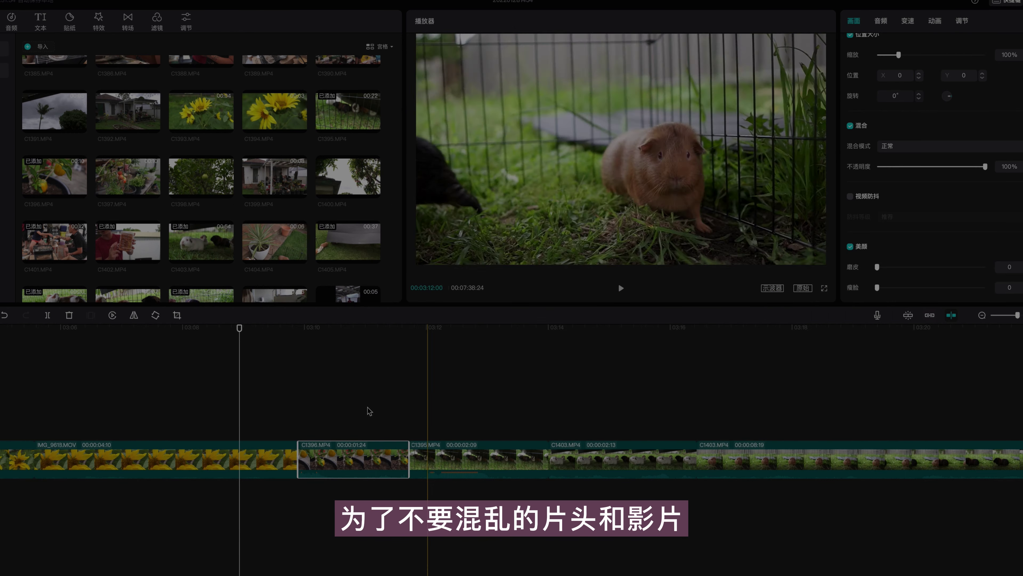
# Place the peach green-screen frame AB1177B2 PNG from the local media on a track above the clips, starting at the timeline's beginning
pyautogui.press('space')
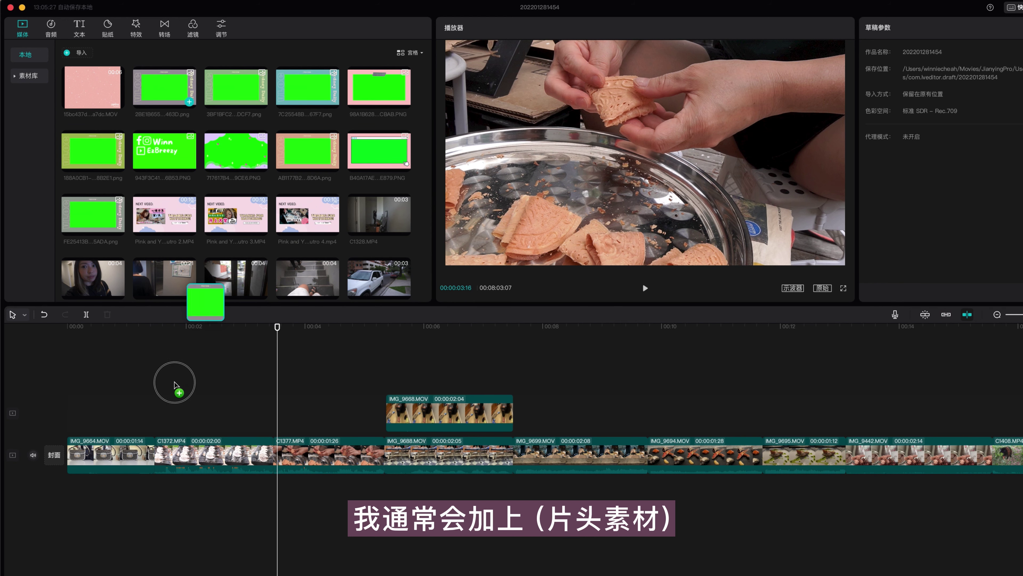
pyautogui.moveTo(175, 383); pyautogui.dragTo(181, 51)
pyautogui.moveTo(179, 129); pyautogui.dragTo(275, 152)
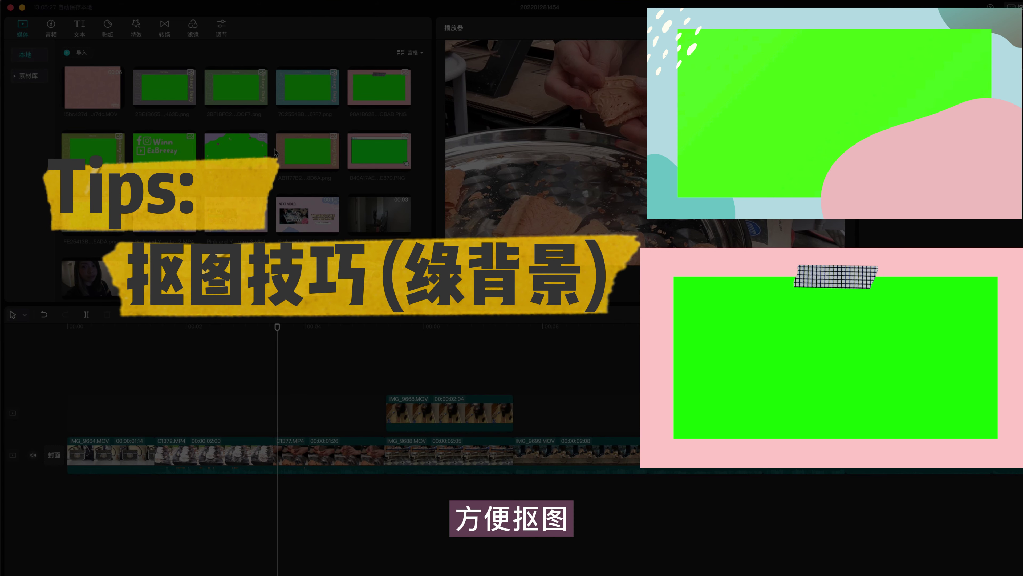
pyautogui.click(295, 149)
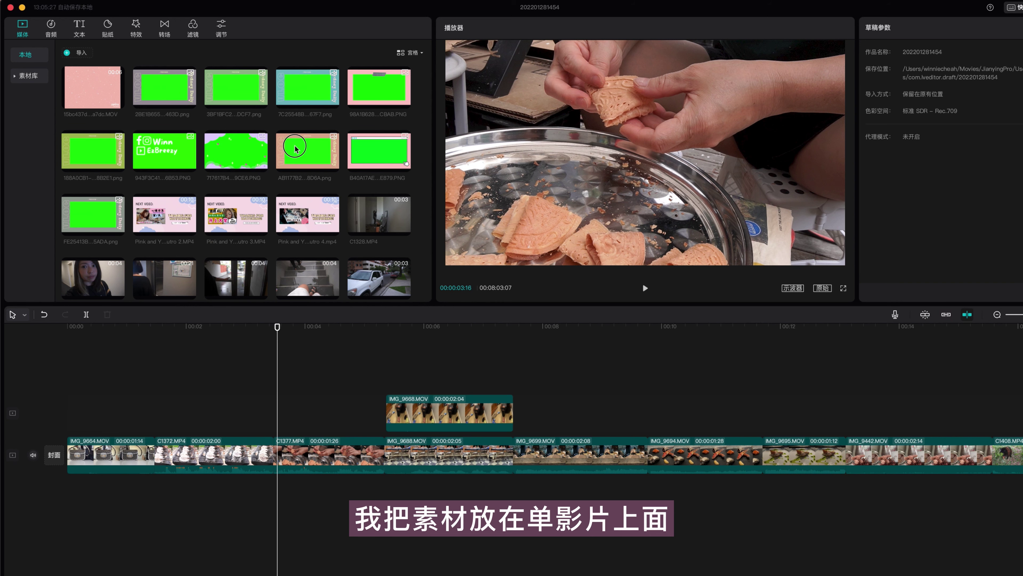
pyautogui.moveTo(153, 332); pyautogui.dragTo(64, 375)
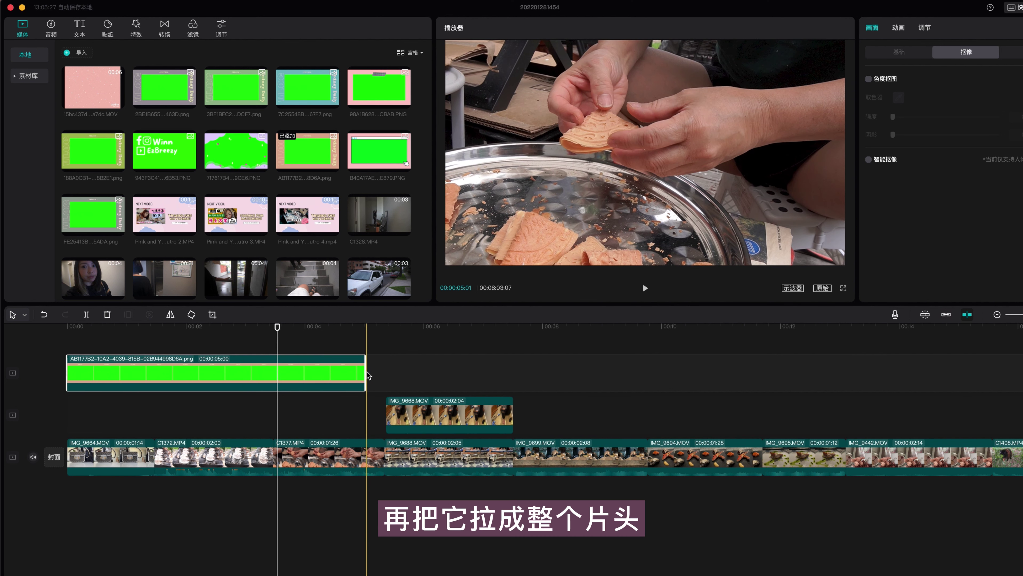
# Extend the green-screen frame to 00:00:13:04 so it ends where IMG_9695.MOV ends
pyautogui.moveTo(366, 374); pyautogui.dragTo(874, 419)
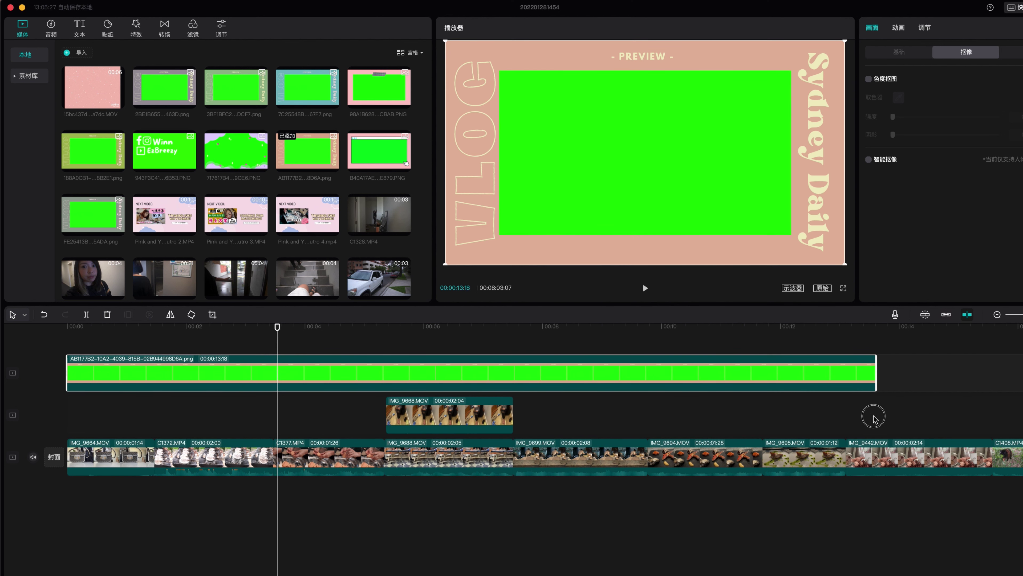
pyautogui.click(846, 419)
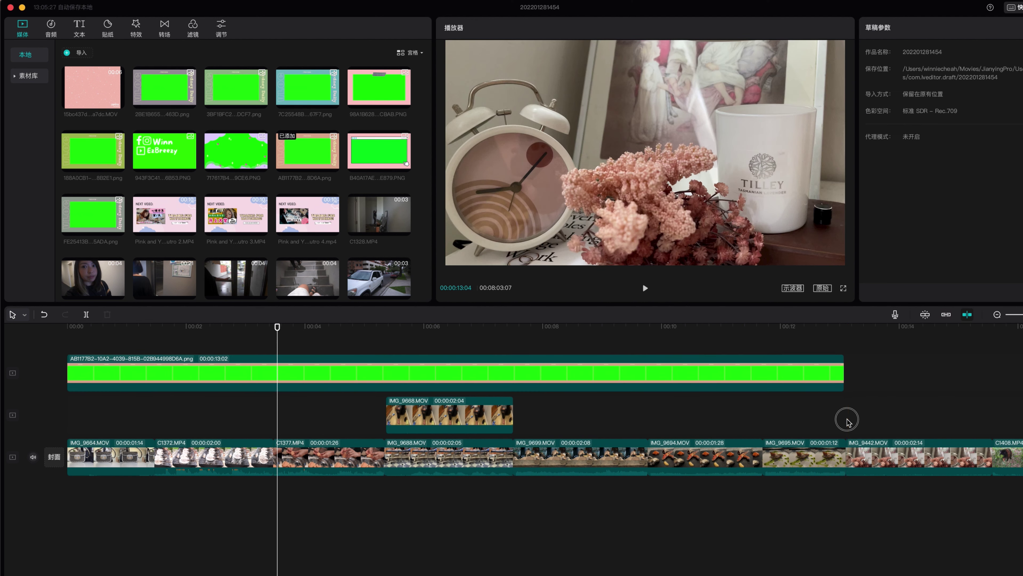
pyautogui.moveTo(843, 378); pyautogui.dragTo(849, 378)
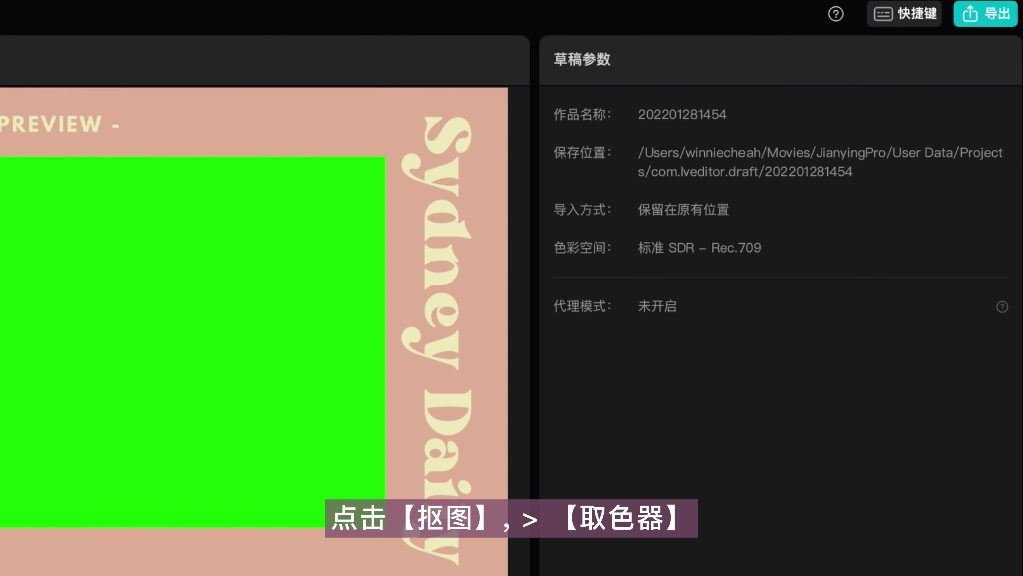
# Key out the frame's green area with 色度抠图, sampling the green with 取色器 and raising 强度 and 阴影 to maximum
pyautogui.click(808, 119)
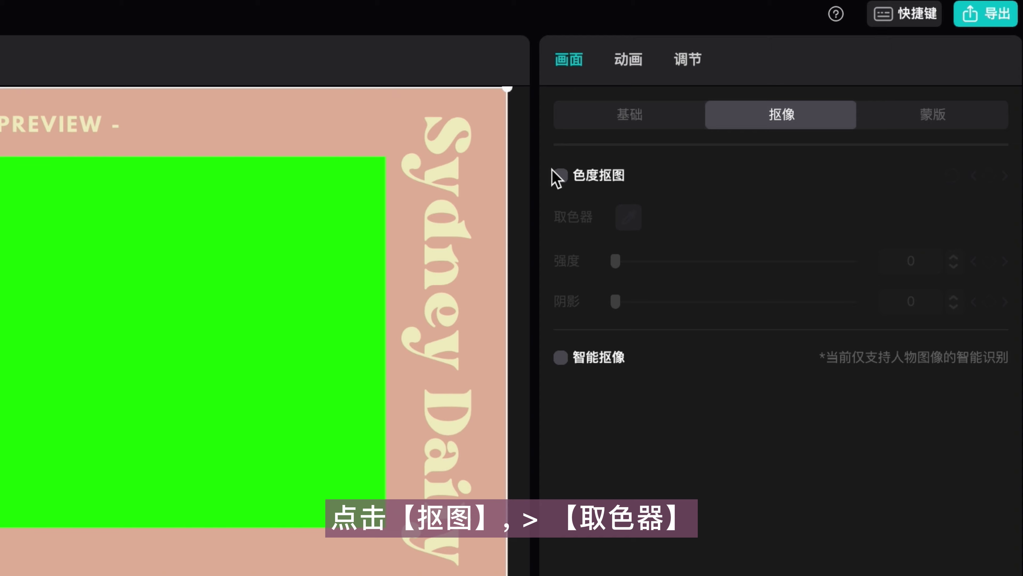
pyautogui.click(558, 176)
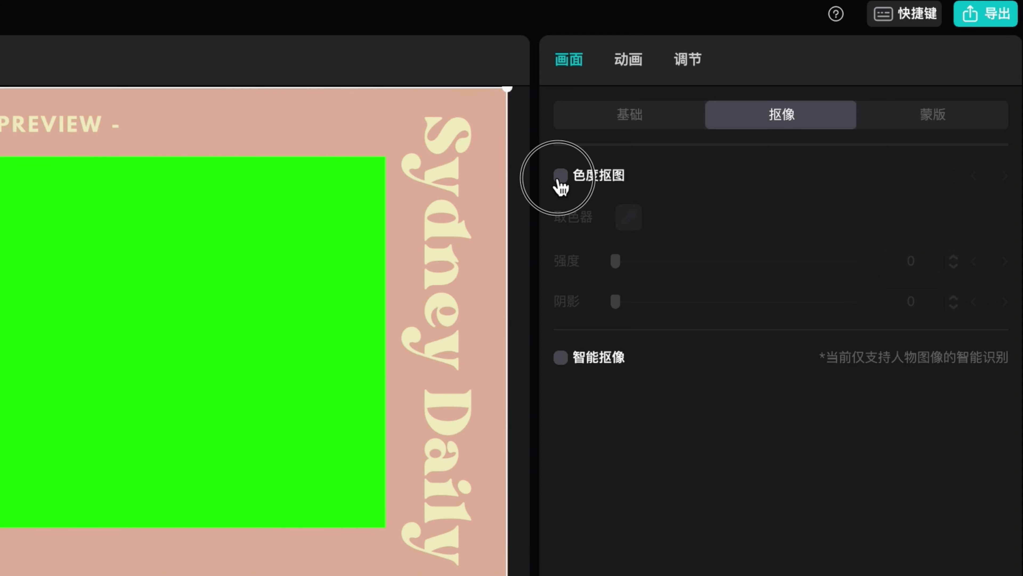
pyautogui.click(178, 313)
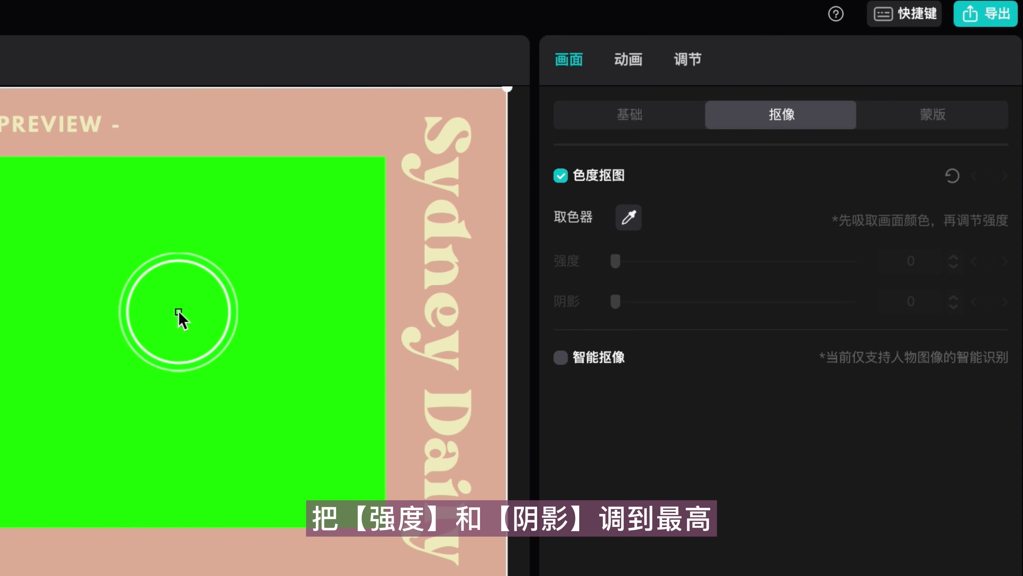
pyautogui.click(178, 313)
pyautogui.click(612, 287)
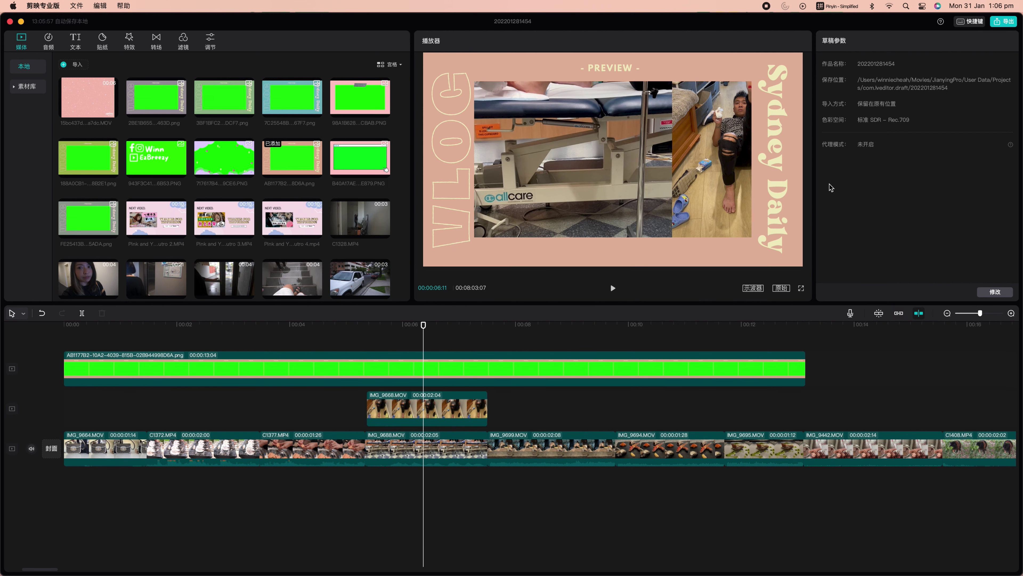
pyautogui.click(710, 192)
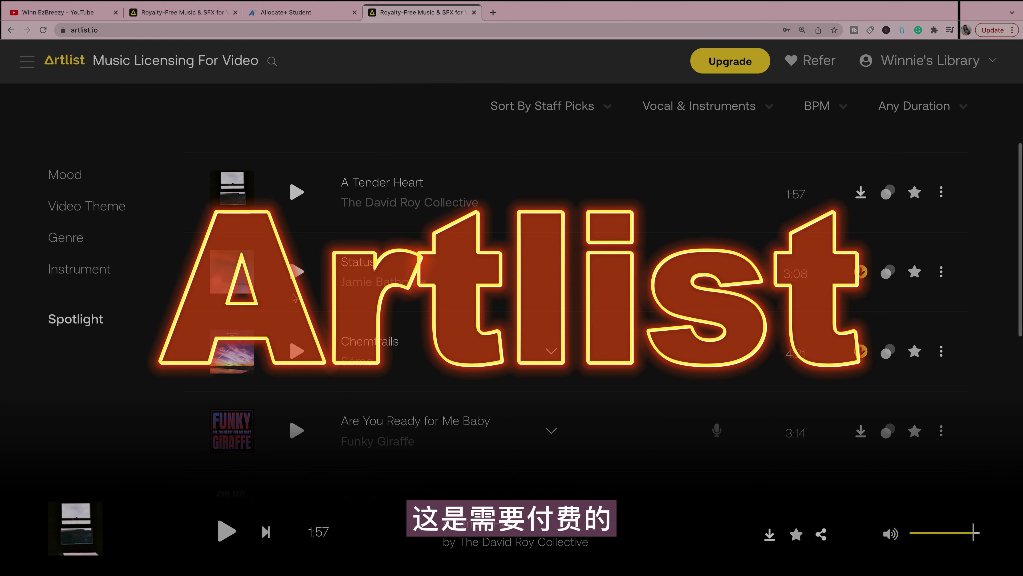
# Switch to Artlist, browse the vlog music tracks and download Pure Days of Relaxation as an MP3
pyautogui.scroll(-15, 306, 328)
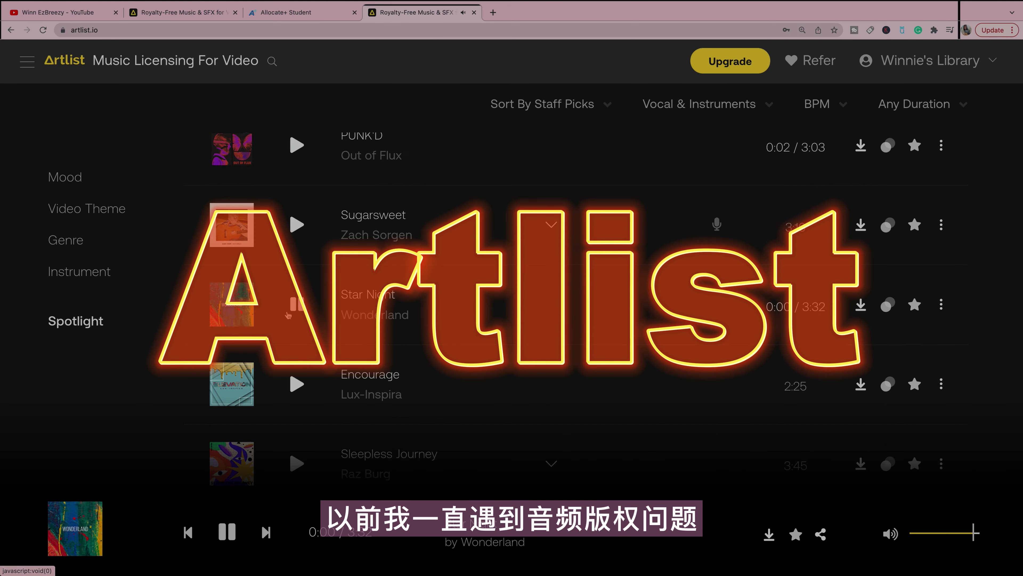
pyautogui.scroll(-5, 307, 328)
pyautogui.scroll(5, 306, 329)
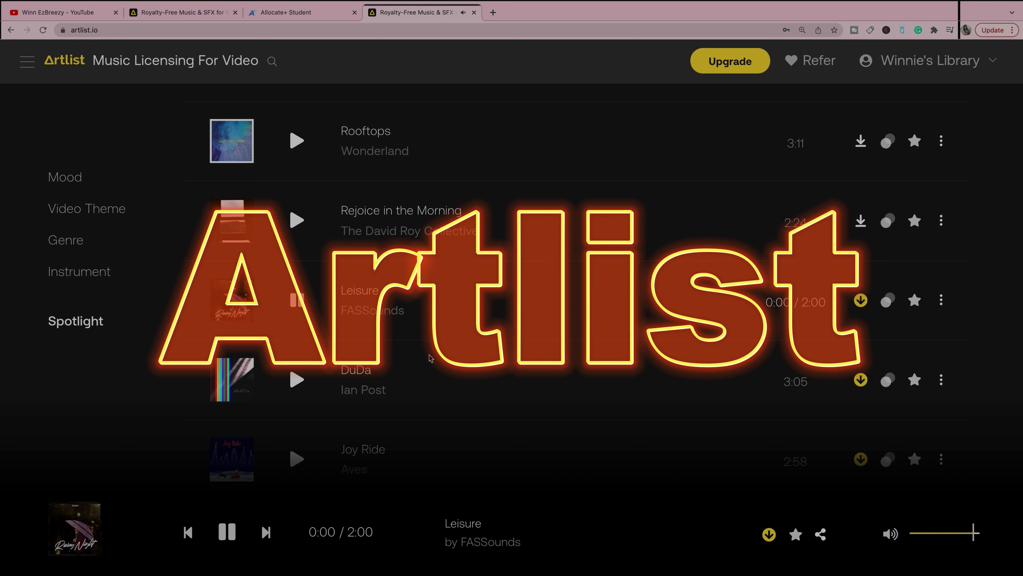
pyautogui.click(276, 353)
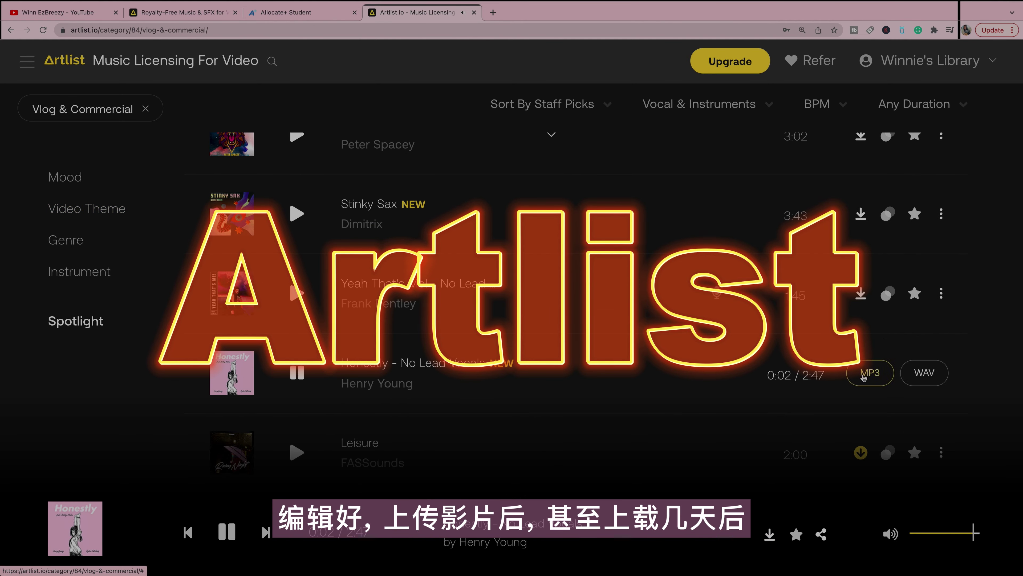
pyautogui.scroll(-5, 864, 376)
pyautogui.scroll(3, 864, 376)
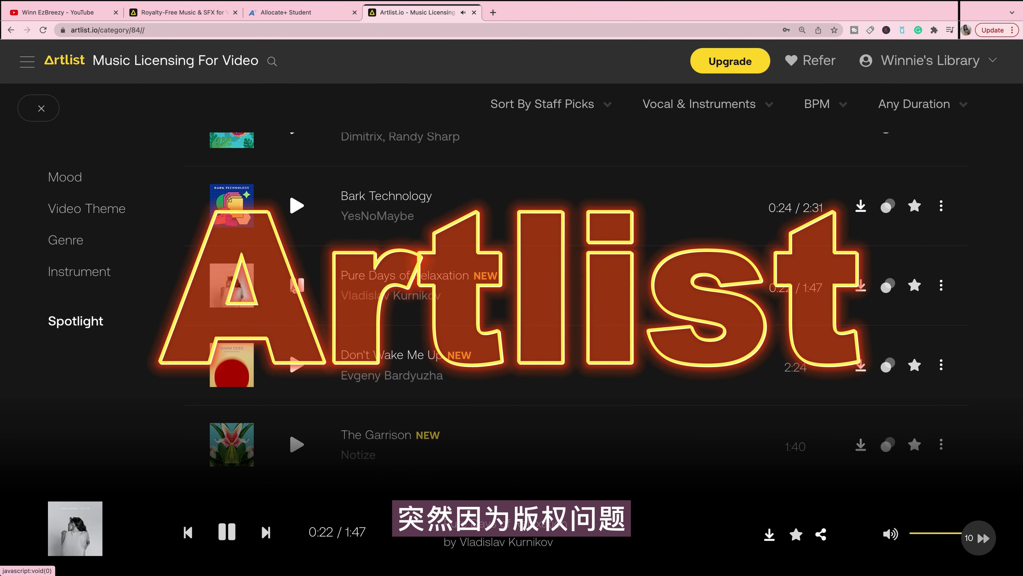
pyautogui.click(862, 287)
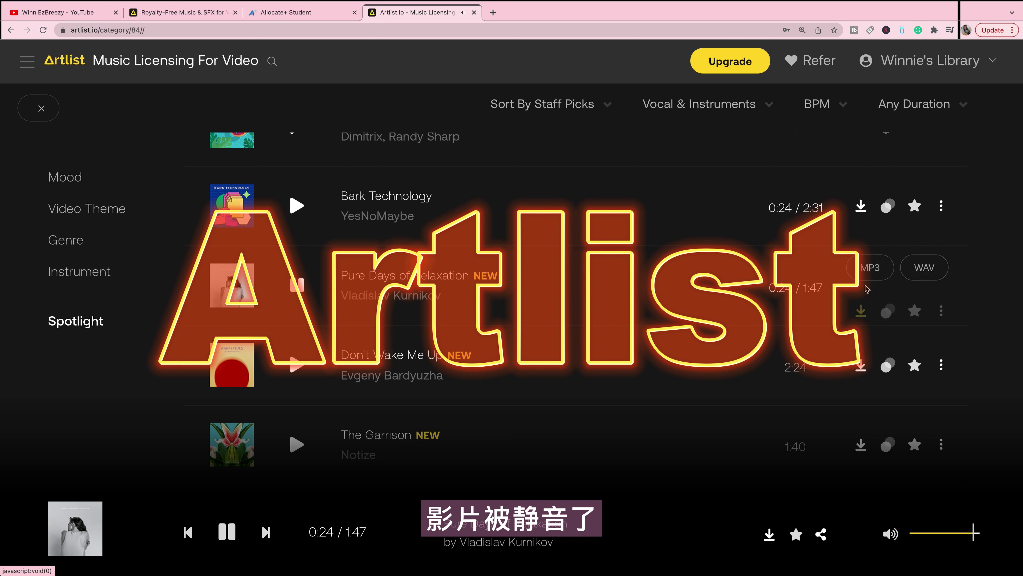
pyautogui.click(869, 286)
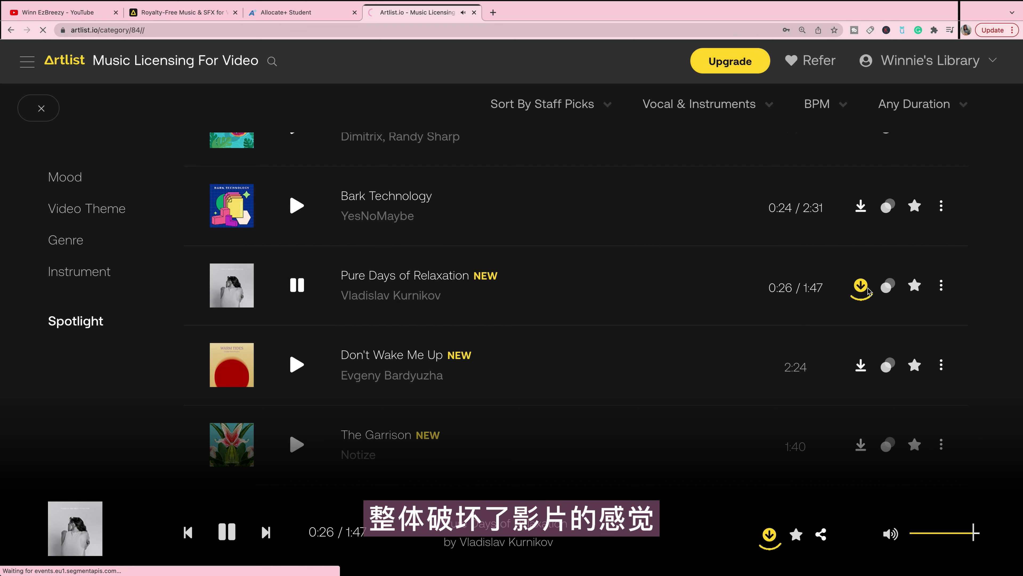
# Preview the track Weekend on Artlist, and open the free audio library (音频库) in YouTube Studio
pyautogui.scroll(-3, 514, 383)
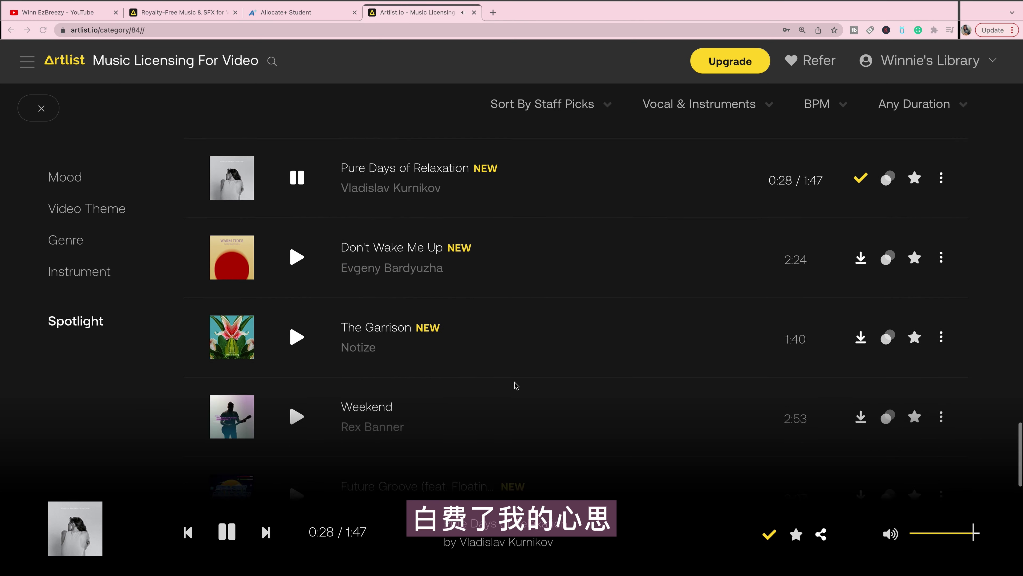
pyautogui.scroll(-3, 299, 343)
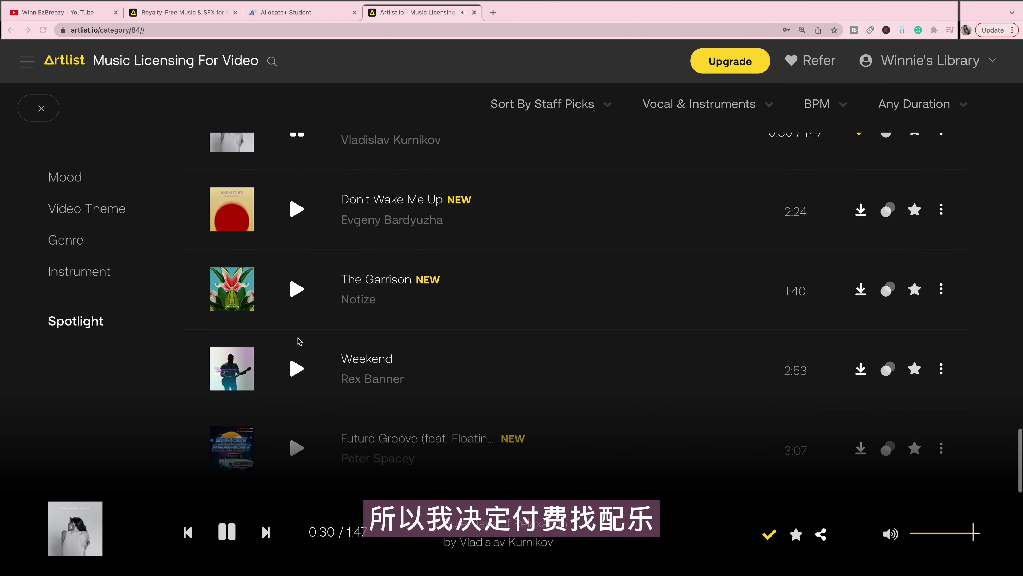
pyautogui.click(297, 297)
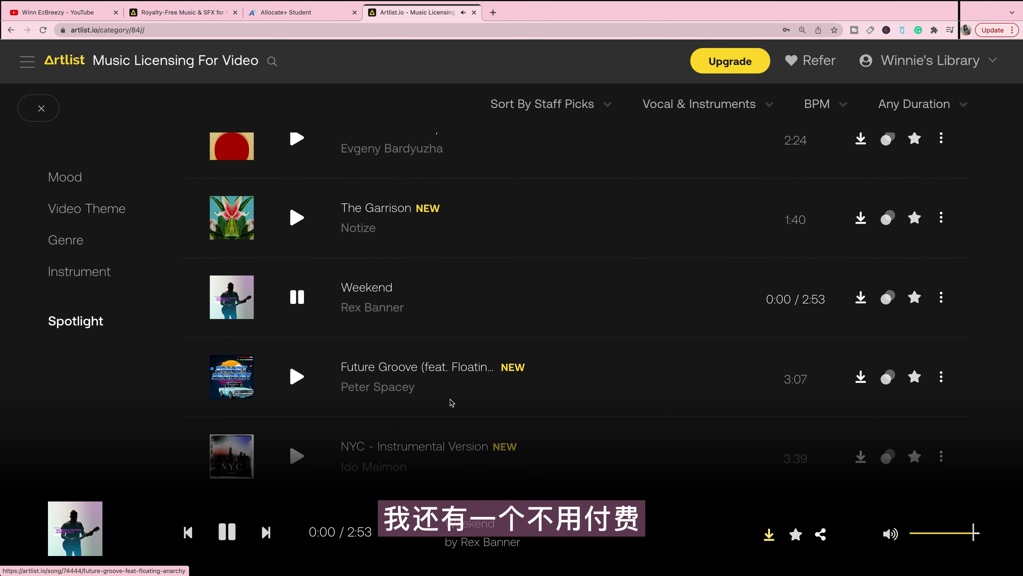
pyautogui.scroll(-5, 452, 402)
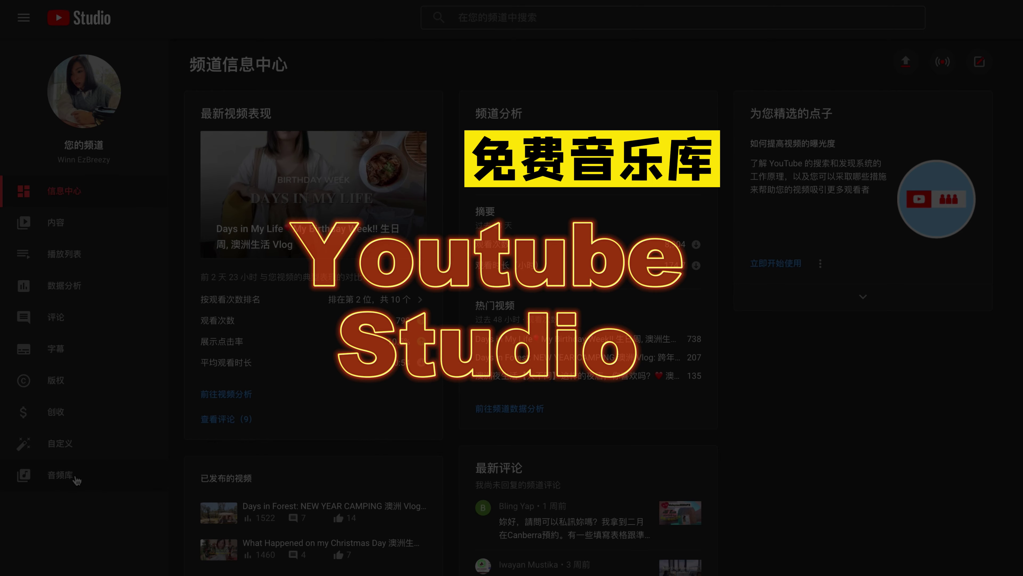
pyautogui.click(64, 476)
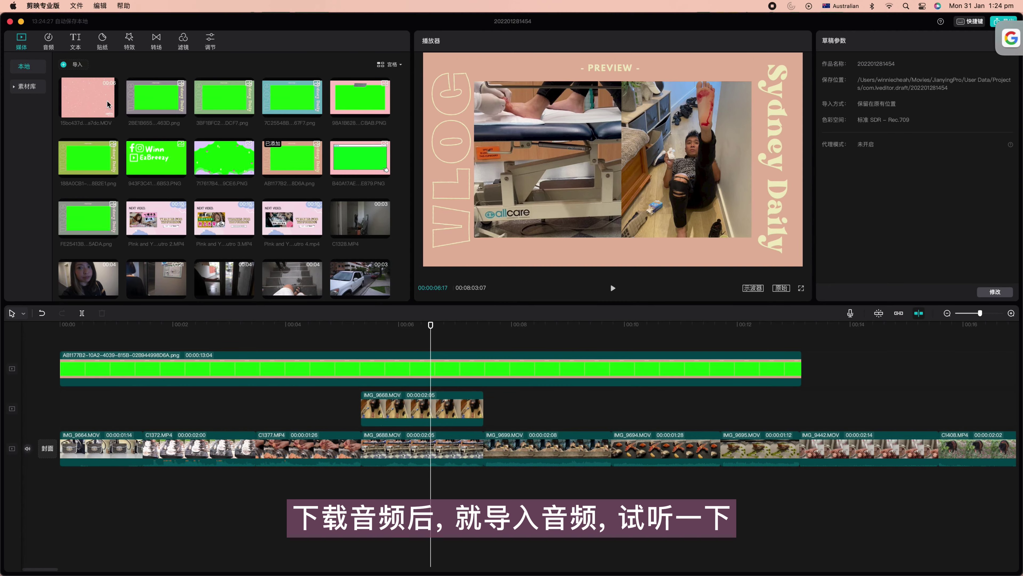
# Switch back to 剪映专业版, import the downloaded music files and audition the one-of-a-kind mp3
pyautogui.click(64, 65)
pyautogui.click(247, 158)
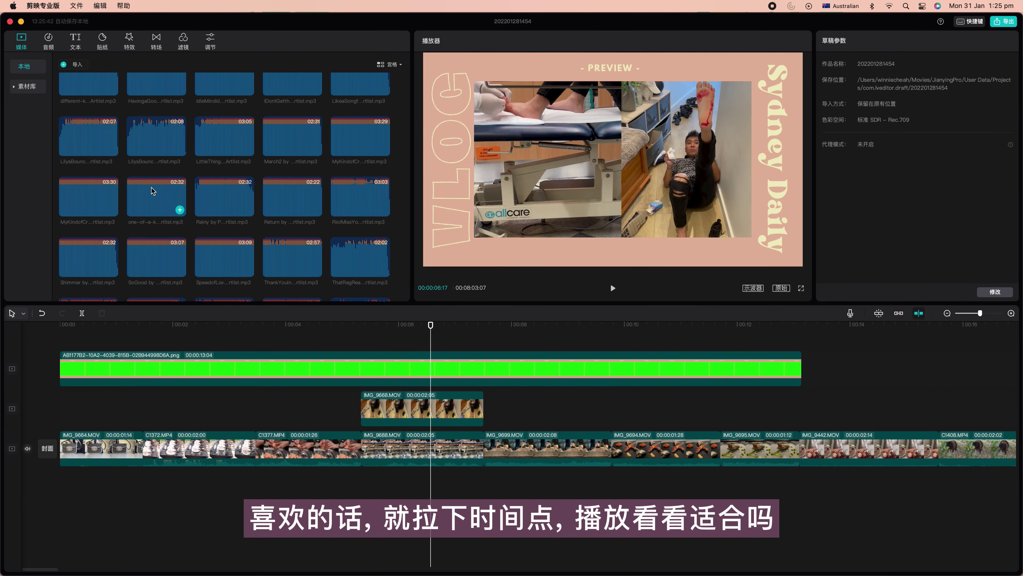
pyautogui.click(152, 194)
# Add the one-of-a-kind mp3 below the main clips, align its start with the timeline's beginning and play back the intro
pyautogui.moveTo(154, 192); pyautogui.dragTo(60, 486)
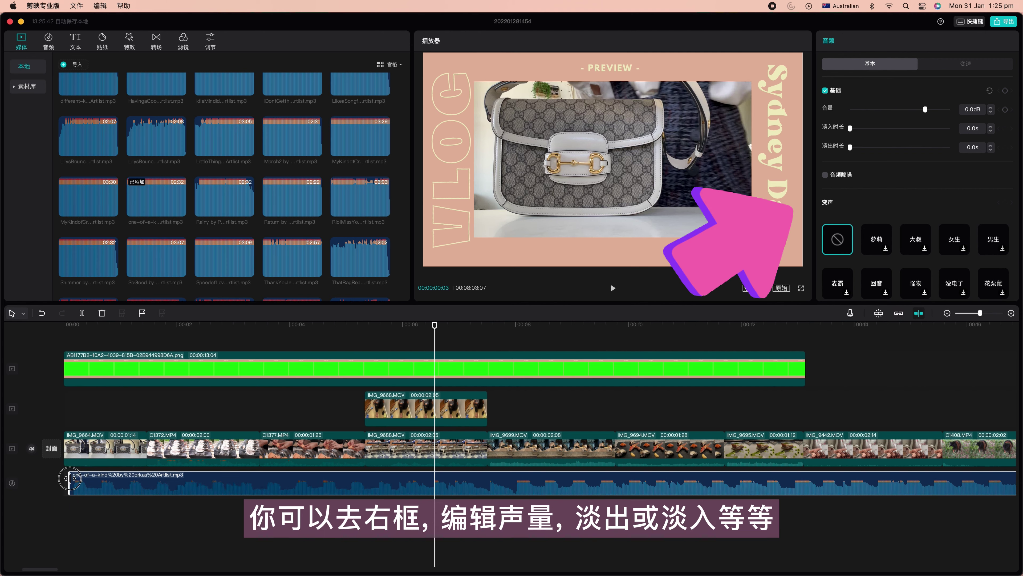
pyautogui.moveTo(73, 482)
pyautogui.mouseDown()
pyautogui.moveTo(64, 475)
pyautogui.moveTo(456, 488)
pyautogui.moveTo(65, 486)
pyautogui.mouseUp()
pyautogui.click(352, 338)
pyautogui.click(612, 289)
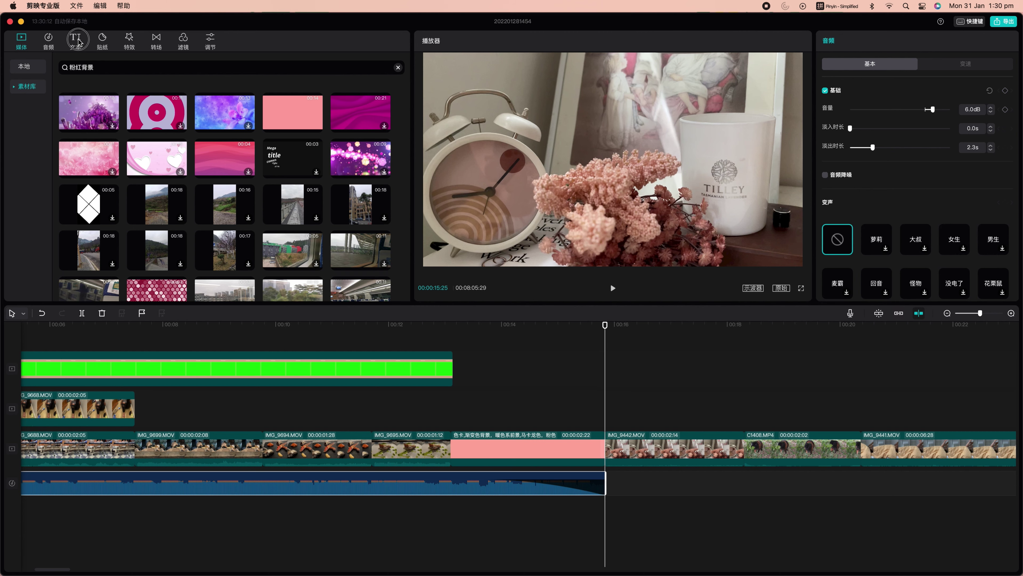
# Add a 默认文本 text clip above the pink background clip, starting where the green-screen frame ends
pyautogui.click(115, 44)
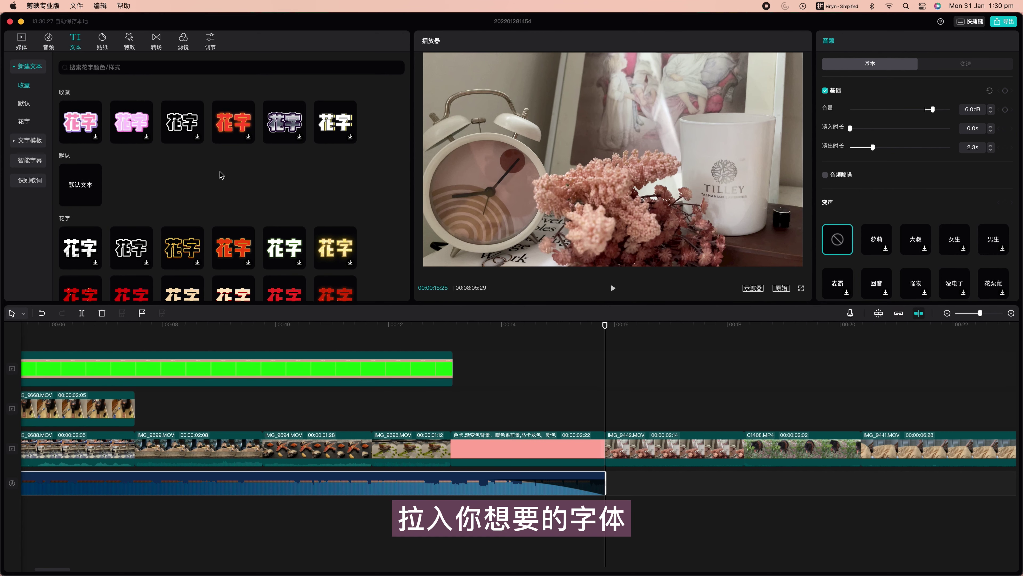
pyautogui.moveTo(93, 199); pyautogui.dragTo(452, 419)
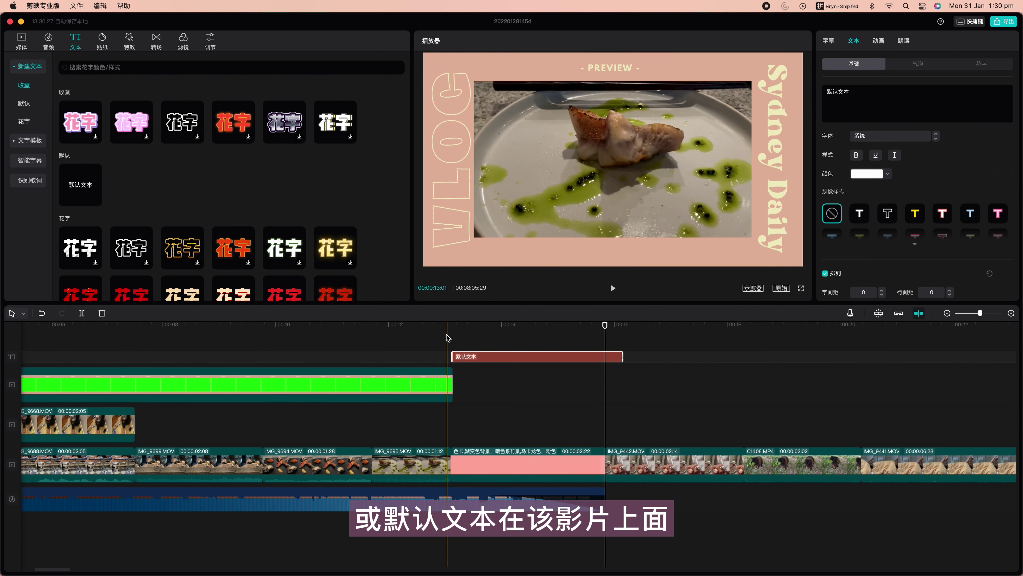
pyautogui.click(452, 327)
# Replace the default text with "Winn EzBreezy" split over two lines
pyautogui.click(468, 357)
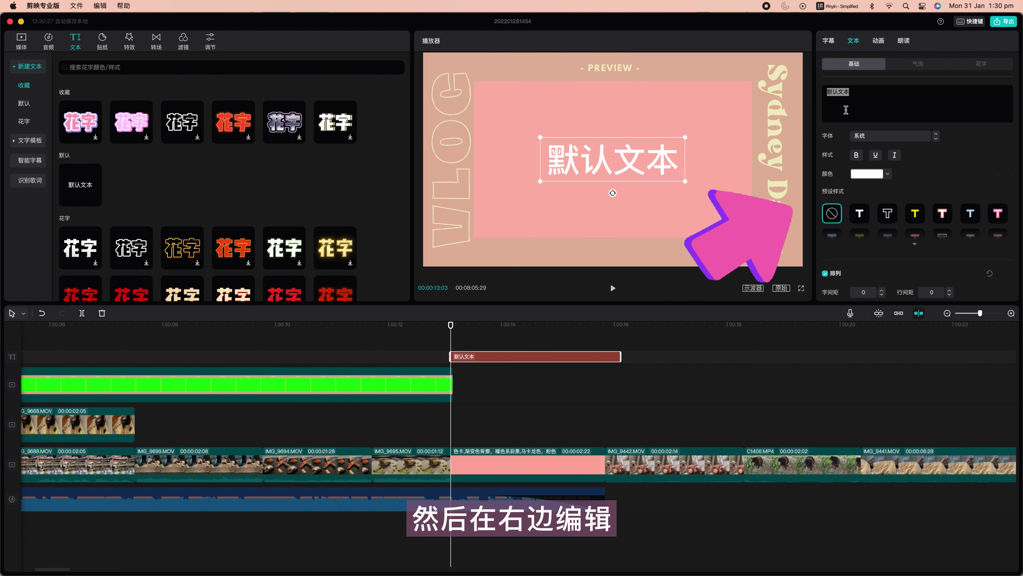
pyautogui.write('Winn EzB')
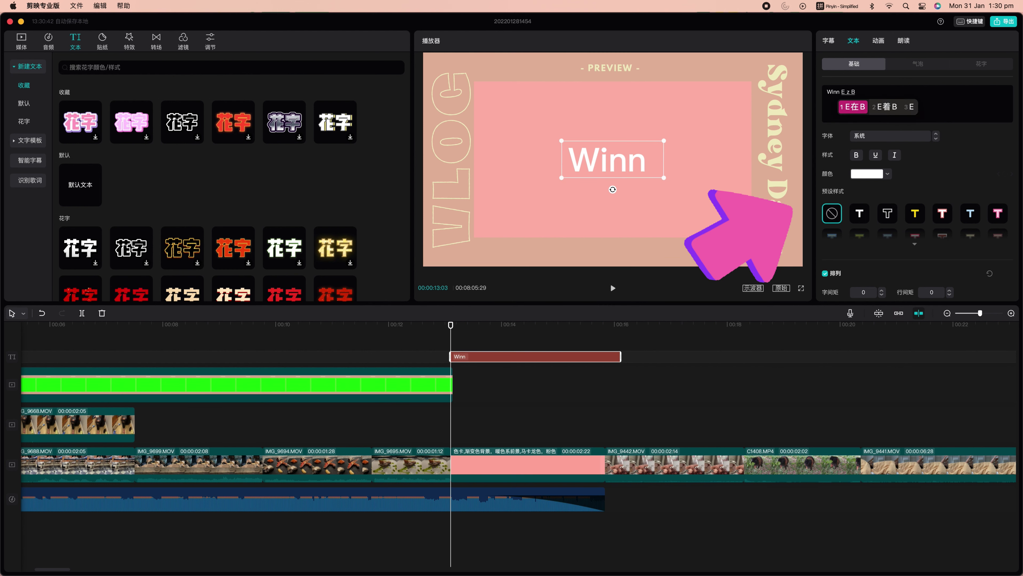
pyautogui.write('reezy')
pyautogui.press('Return')
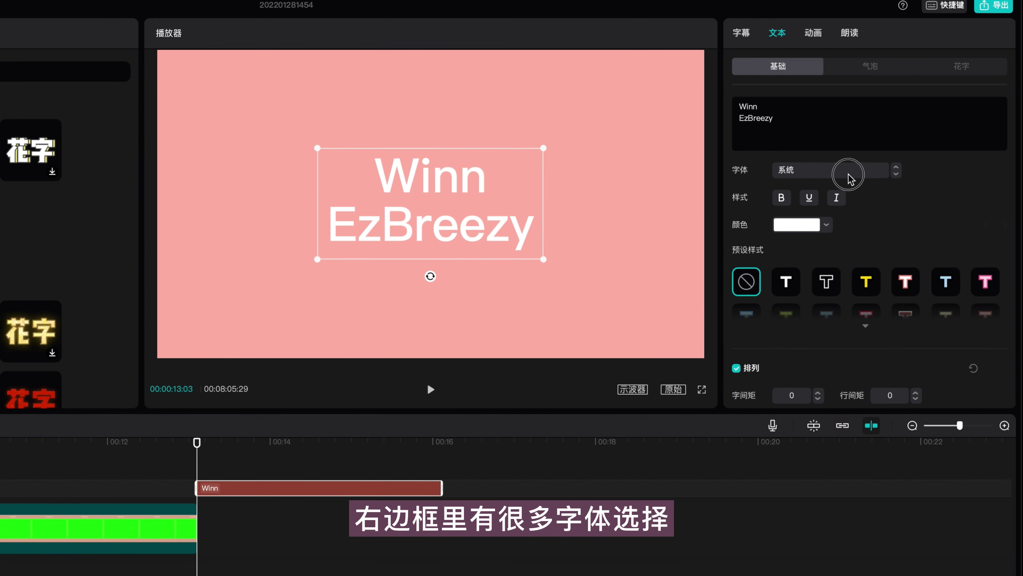
# Set the title's font to 俪金黑, then shrink the text slightly and move it higher in the frame
pyautogui.click(848, 178)
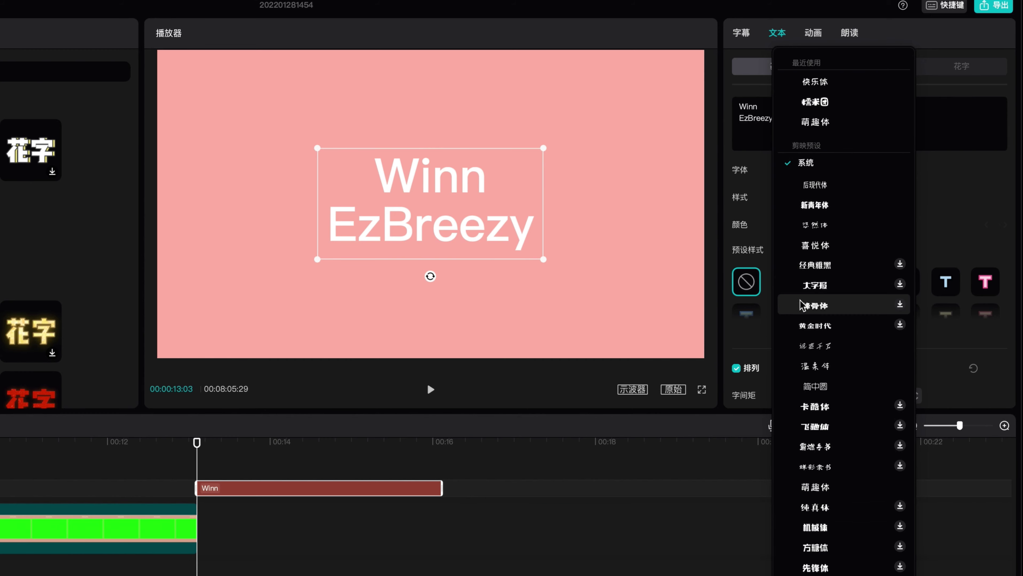
pyautogui.scroll(-7, 842, 548)
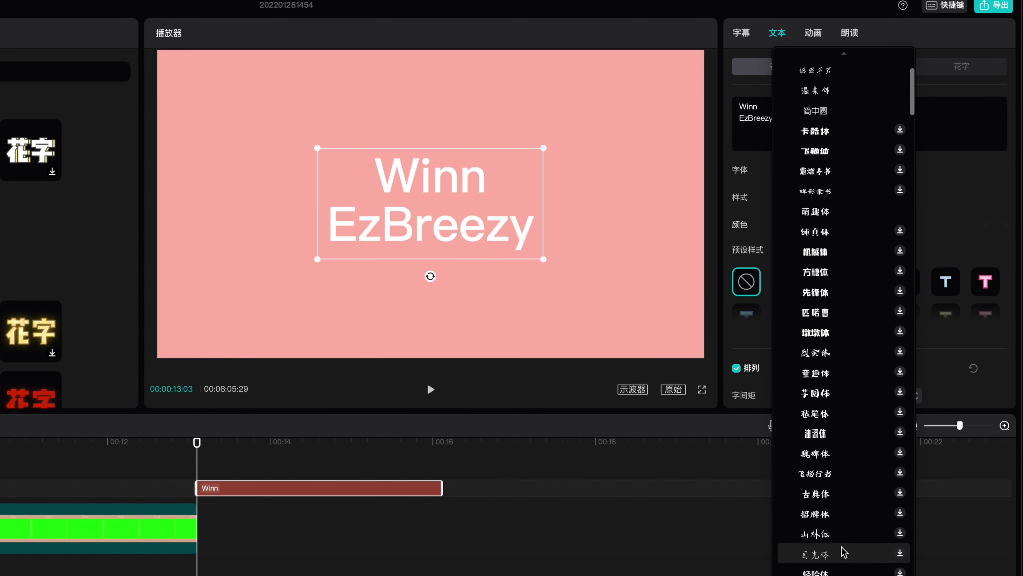
pyautogui.scroll(-5, 843, 548)
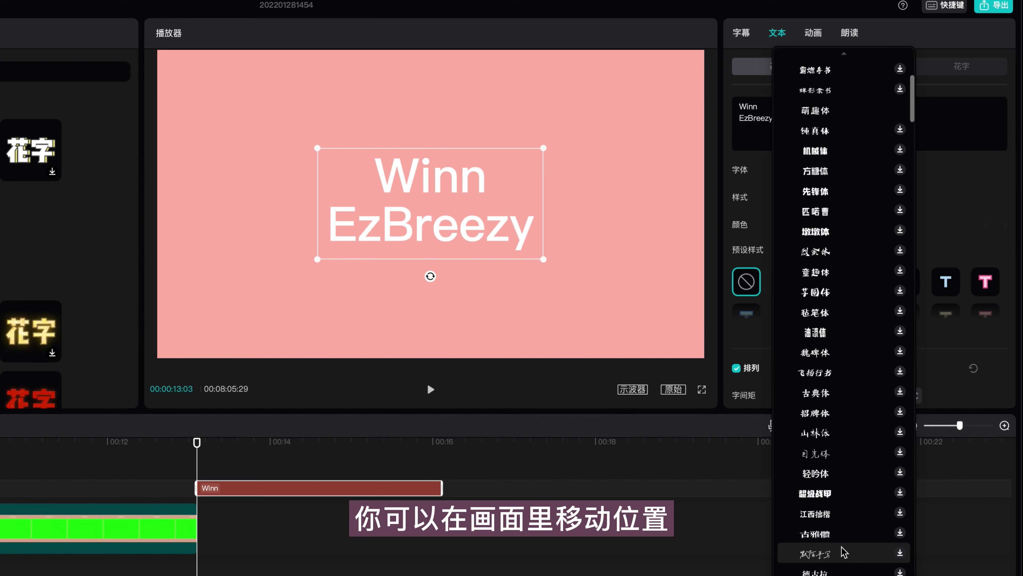
pyautogui.click(844, 552)
pyautogui.moveTo(548, 263); pyautogui.dragTo(535, 247)
pyautogui.moveTo(450, 220)
pyautogui.mouseDown()
pyautogui.moveTo(433, 179)
pyautogui.moveTo(438, 196)
pyautogui.moveTo(452, 201)
pyautogui.moveTo(435, 206)
pyautogui.moveTo(451, 199)
pyautogui.mouseUp()
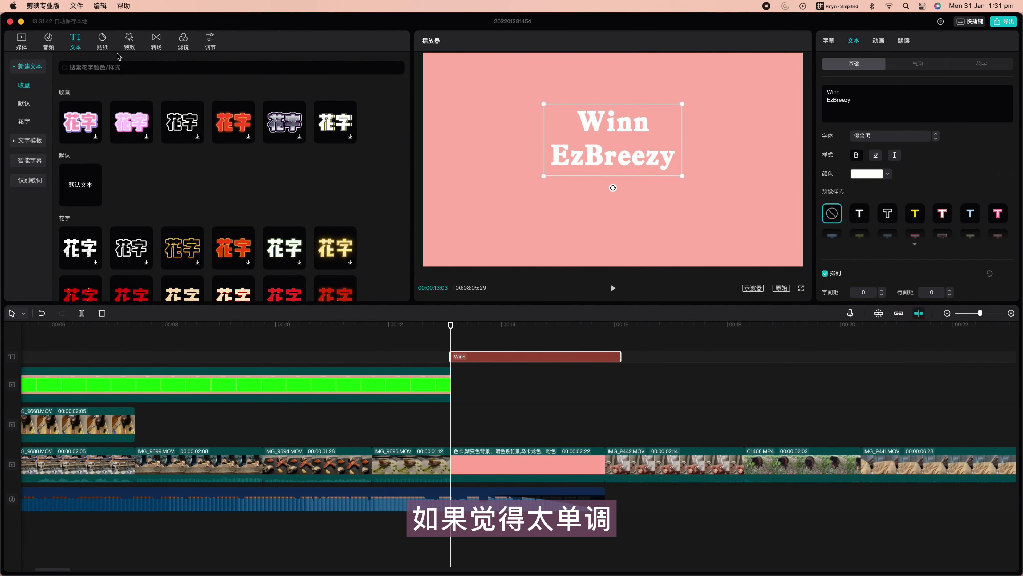
# Search the sticker library for "subscribe"
pyautogui.click(101, 47)
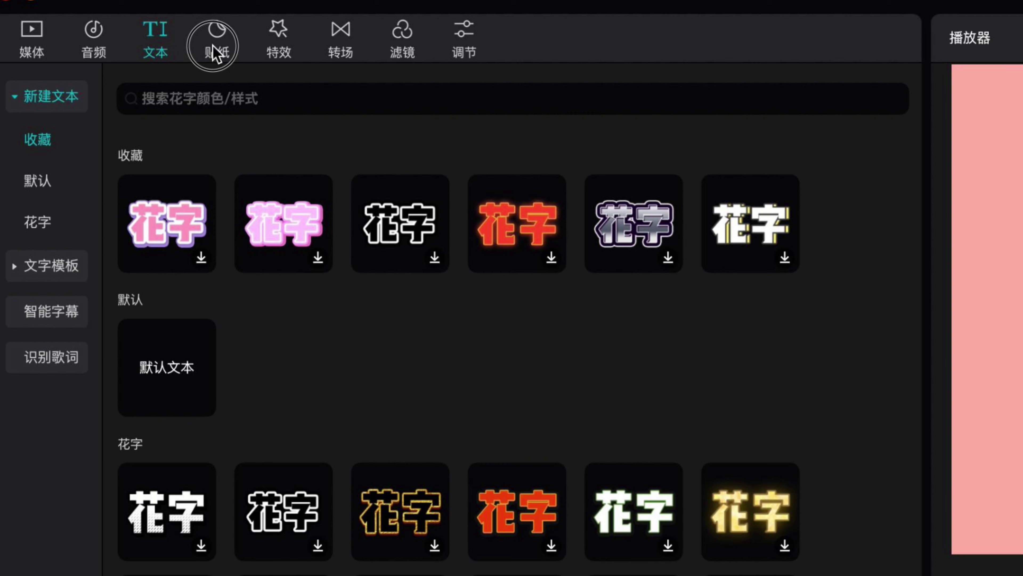
pyautogui.click(229, 103)
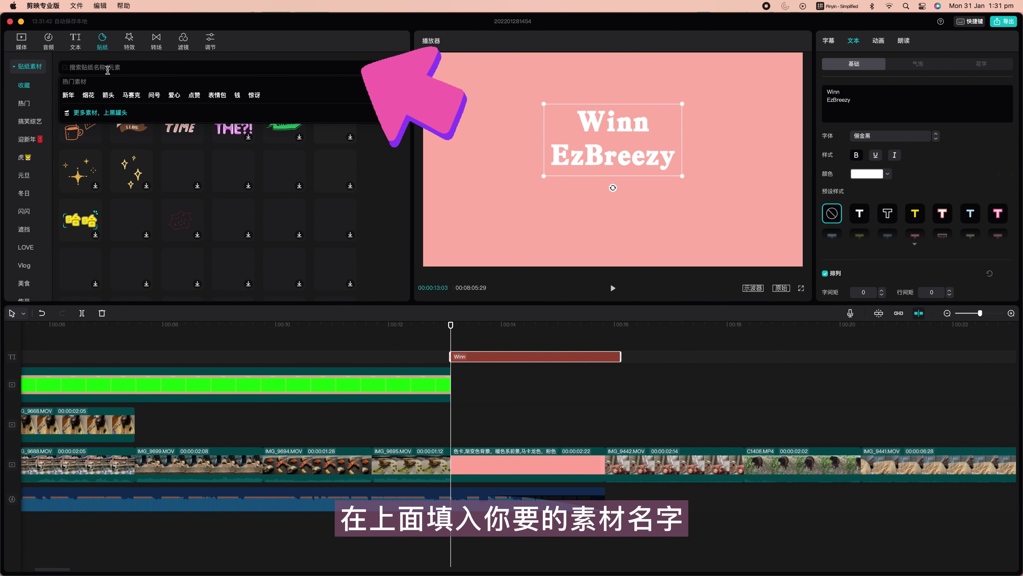
pyautogui.write('s')
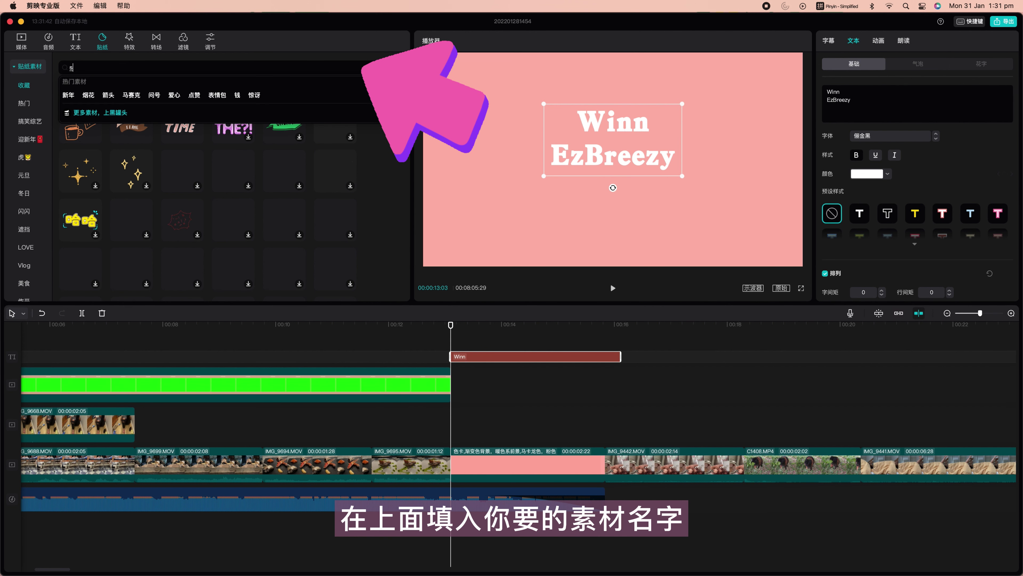
pyautogui.write('ubscribe')
pyautogui.press('Return')
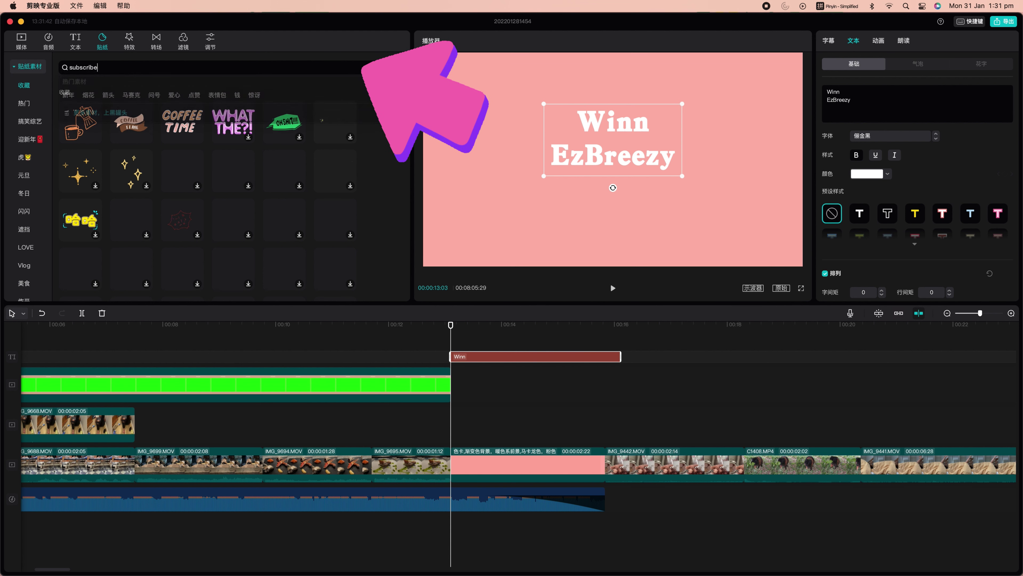
pyautogui.write('按钮')
pyautogui.press('Return')
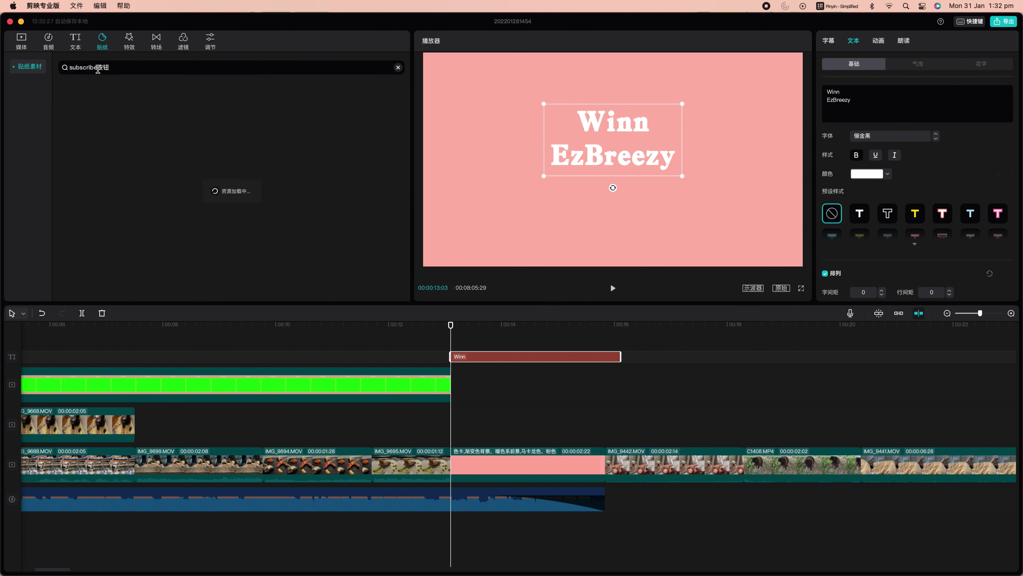
pyautogui.press('BackSpace')
pyautogui.press('BackSpace')
pyautogui.press('Return')
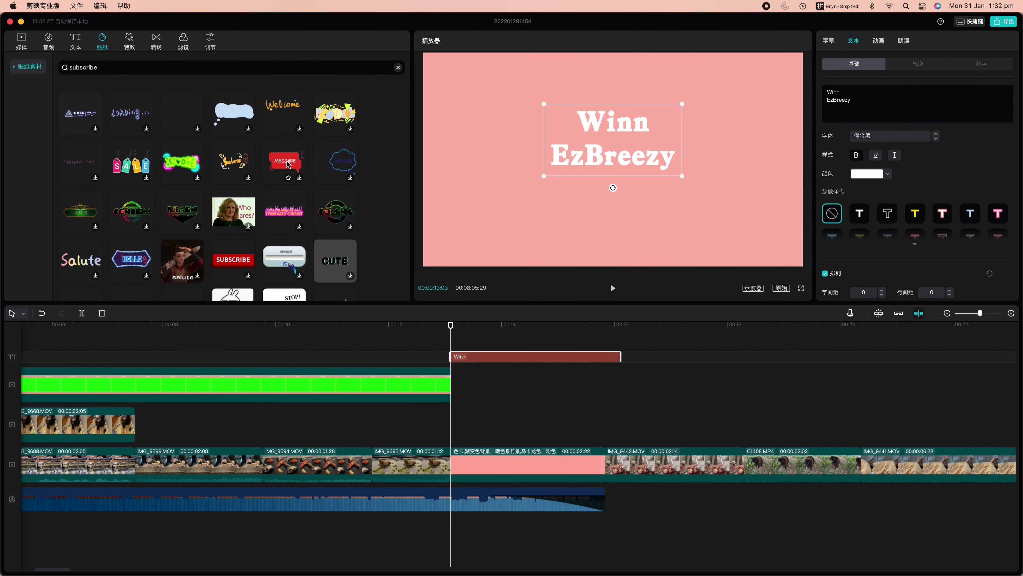
# Add the red SUBSCRIBE button sticker at the start of the title clip and place it below the title text in the frame
pyautogui.click(228, 250)
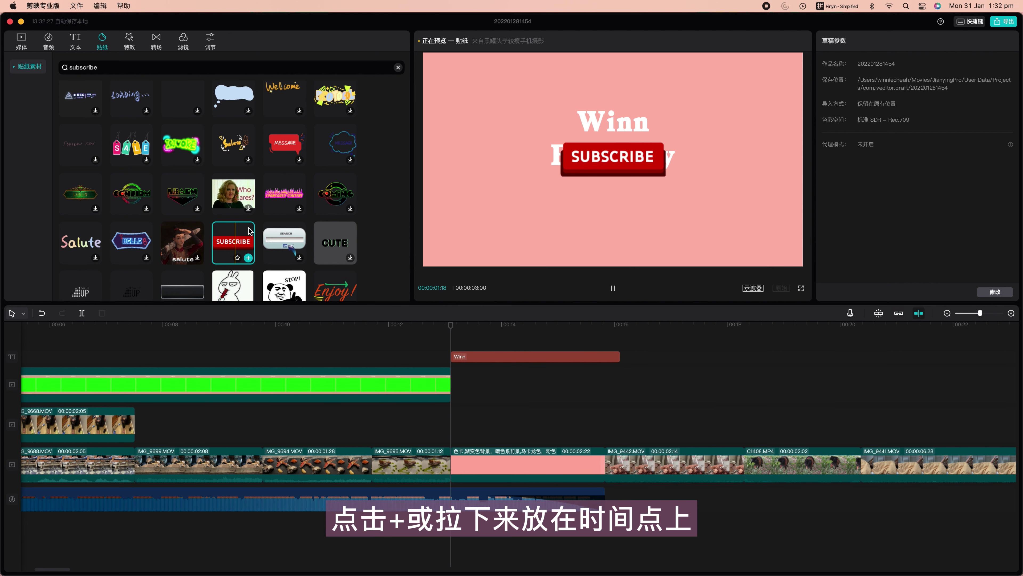
pyautogui.scroll(-1, 252, 234)
pyautogui.click(248, 255)
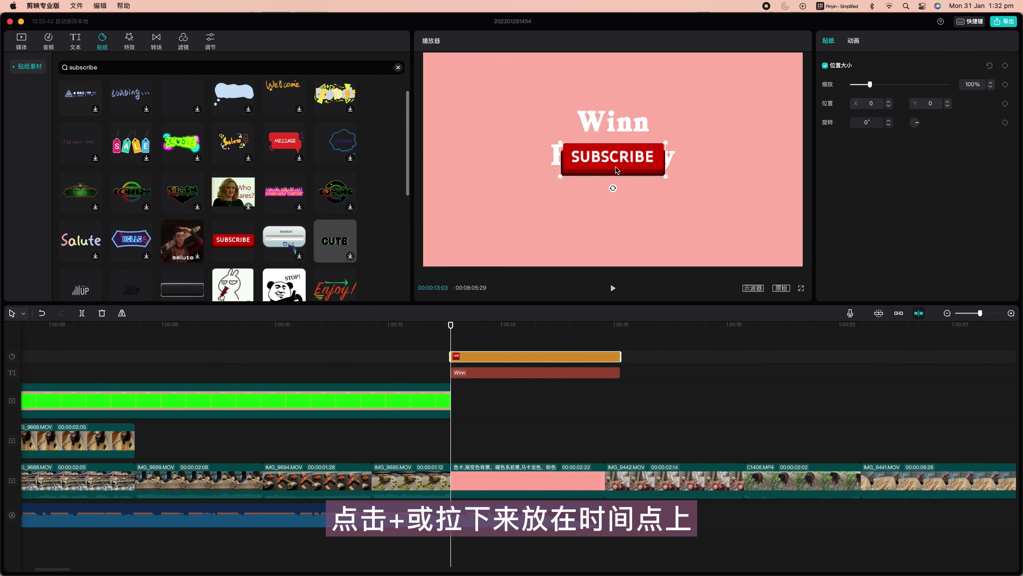
pyautogui.moveTo(628, 164); pyautogui.dragTo(622, 207)
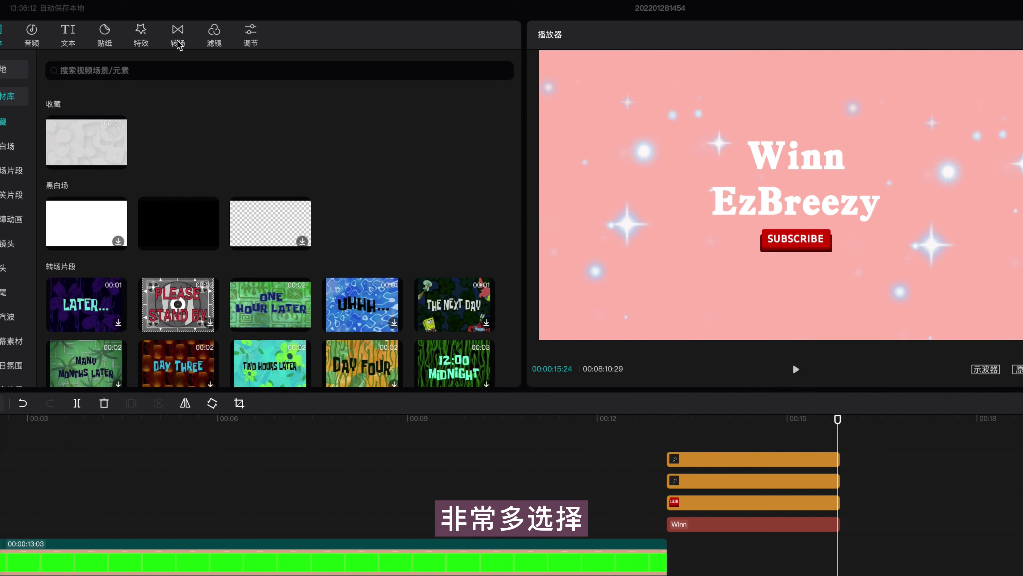
# Add a 圆形遮罩 II transition between the pink and black clips, and a 圆形遮罩 transition between the black clip and IMG_9442.MOV
pyautogui.click(425, 96)
pyautogui.scroll(-10, 318, 223)
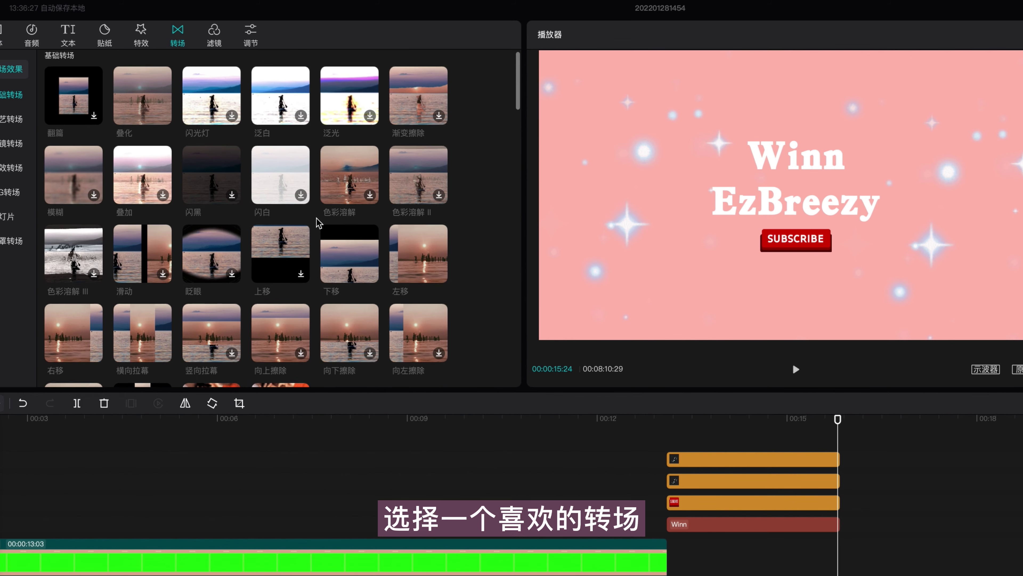
pyautogui.scroll(-15, 319, 223)
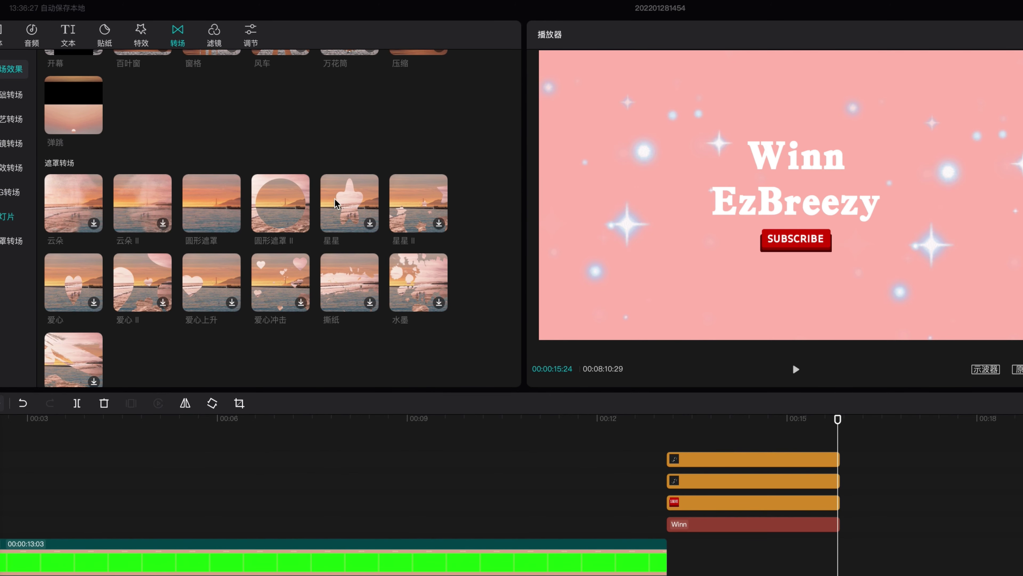
pyautogui.moveTo(282, 193); pyautogui.dragTo(1022, 575)
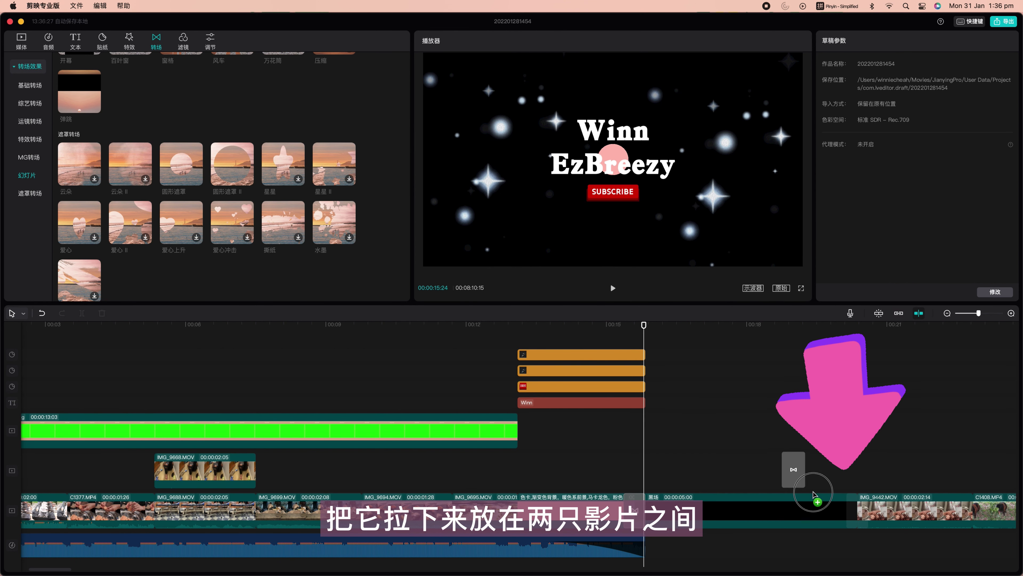
pyautogui.moveTo(814, 493); pyautogui.dragTo(732, 502)
# Lengthen the transitions on both sides of the black clip
pyautogui.click(632, 510)
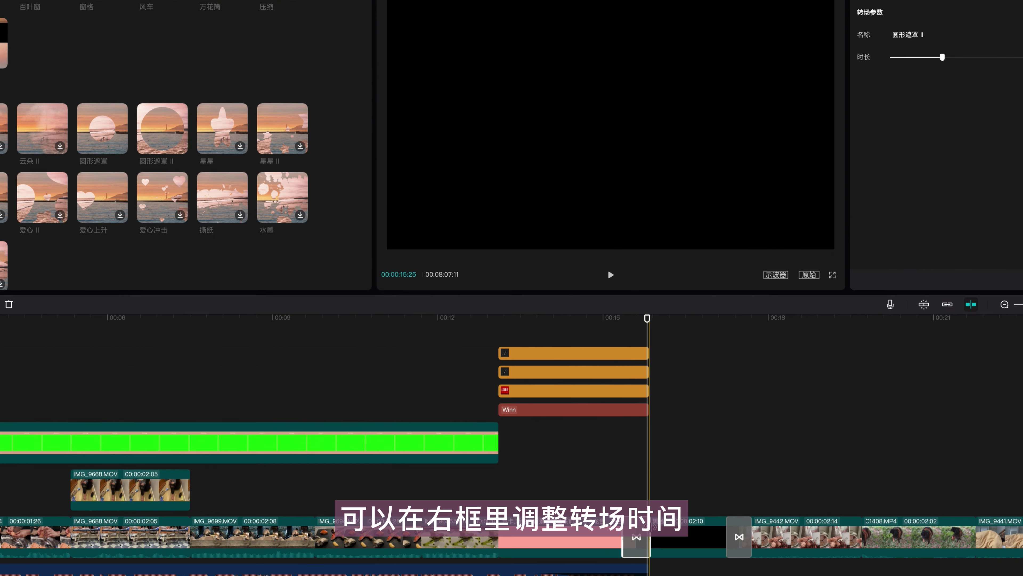
pyautogui.moveTo(643, 510); pyautogui.dragTo(661, 510)
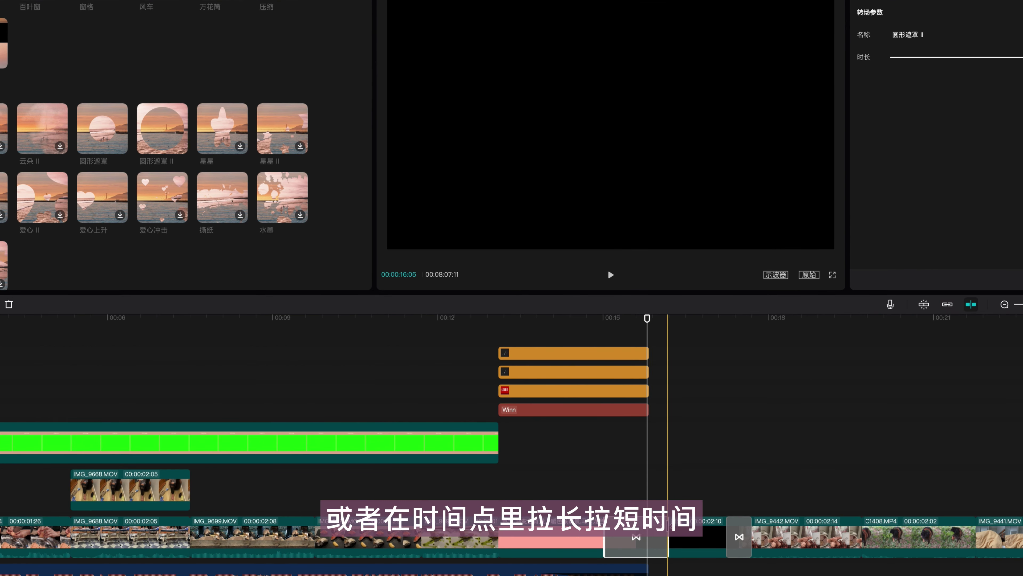
pyautogui.click(673, 536)
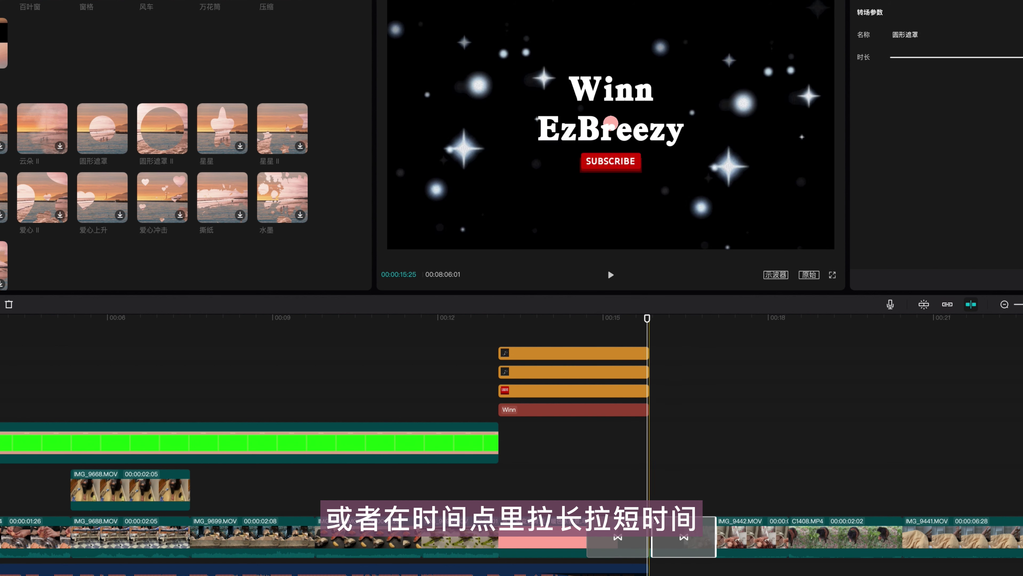
# Play back the title section from about 00:00:12:05 to check the circular transitions
pyautogui.click(448, 355)
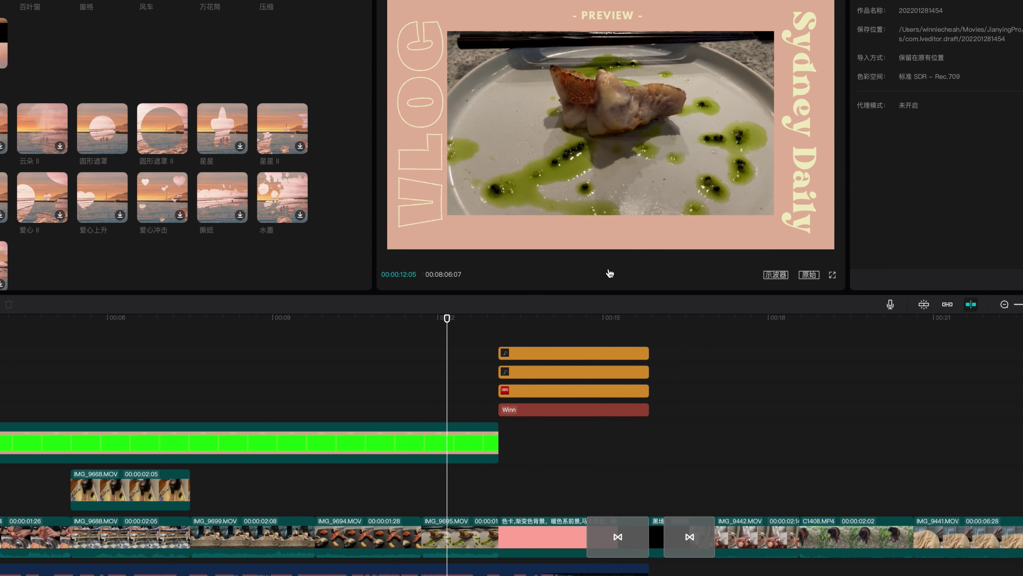
pyautogui.click(611, 274)
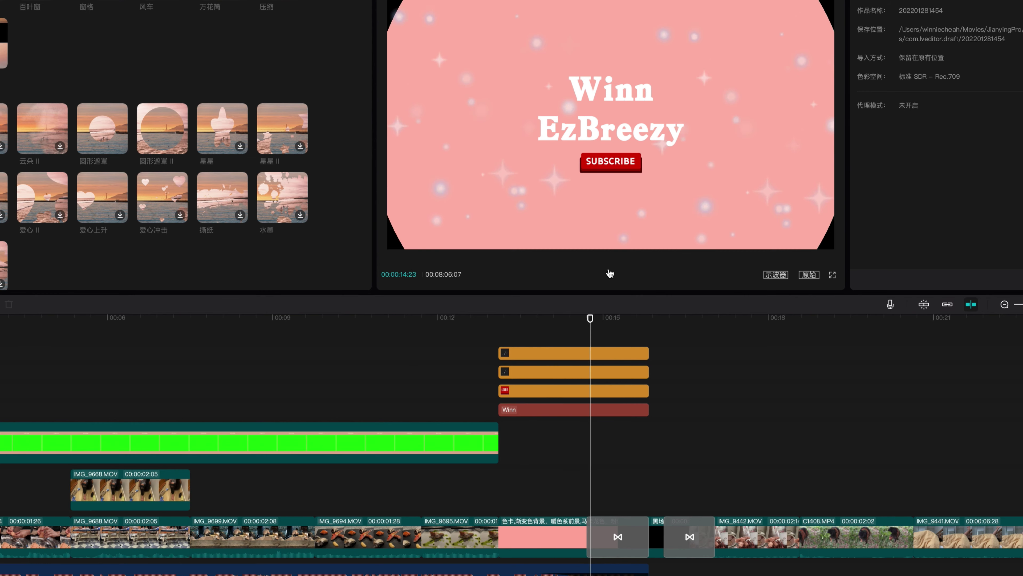
pyautogui.click(610, 274)
pyautogui.click(606, 538)
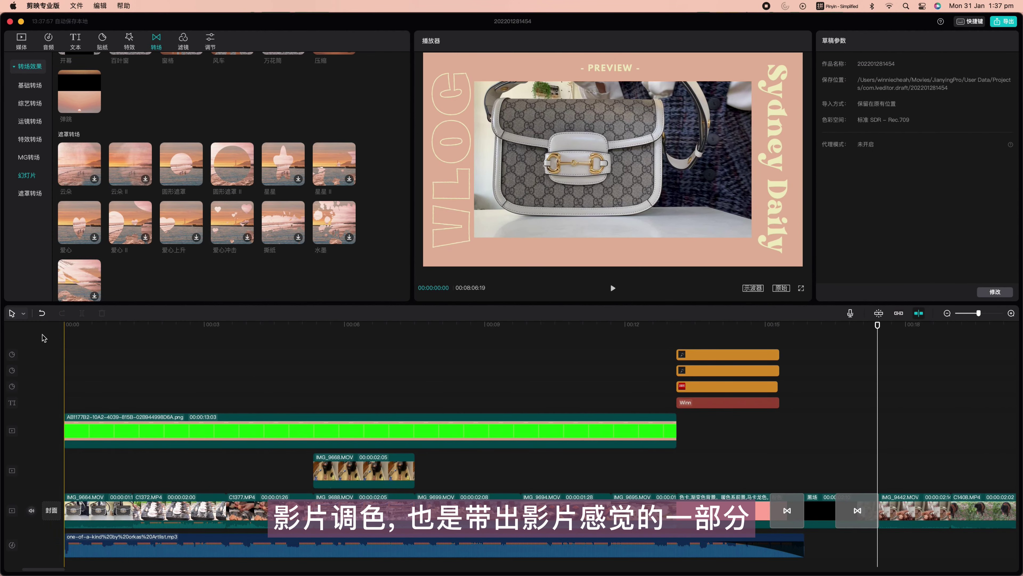
# Browse the filter library and preview the 可口 filter from the 美食 group on the intro
pyautogui.click(203, 347)
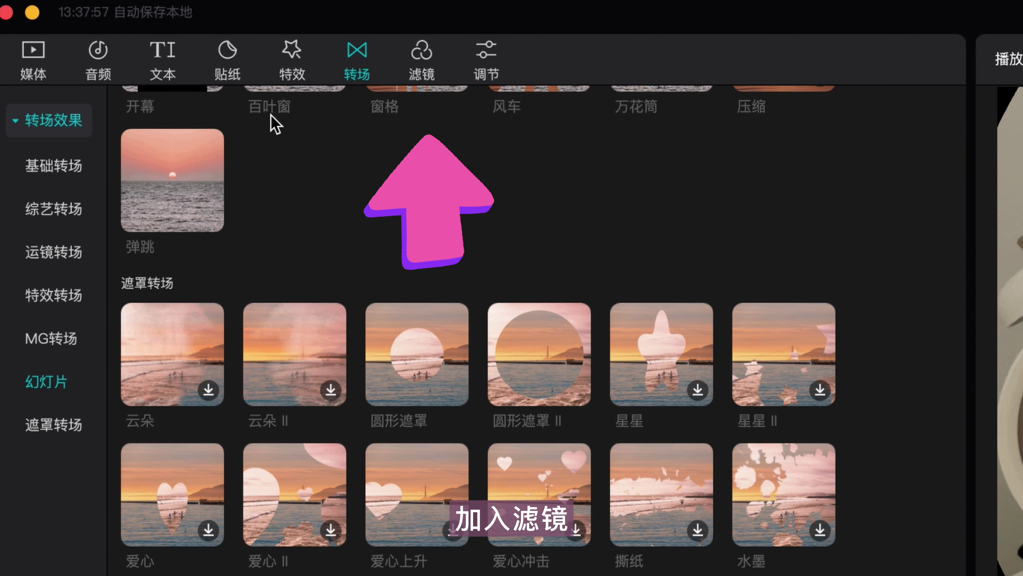
pyautogui.click(421, 61)
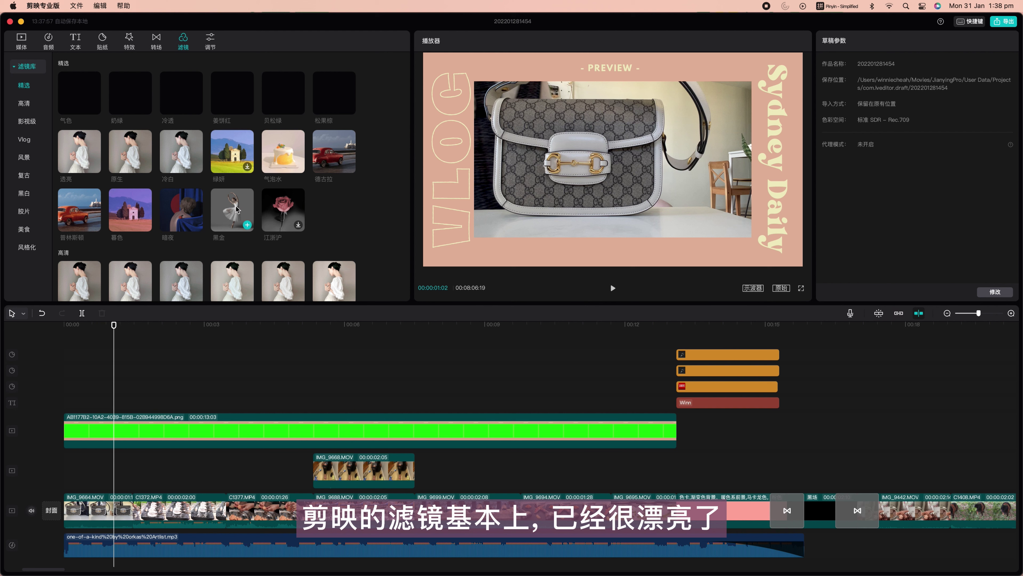
pyautogui.scroll(-10, 547, 462)
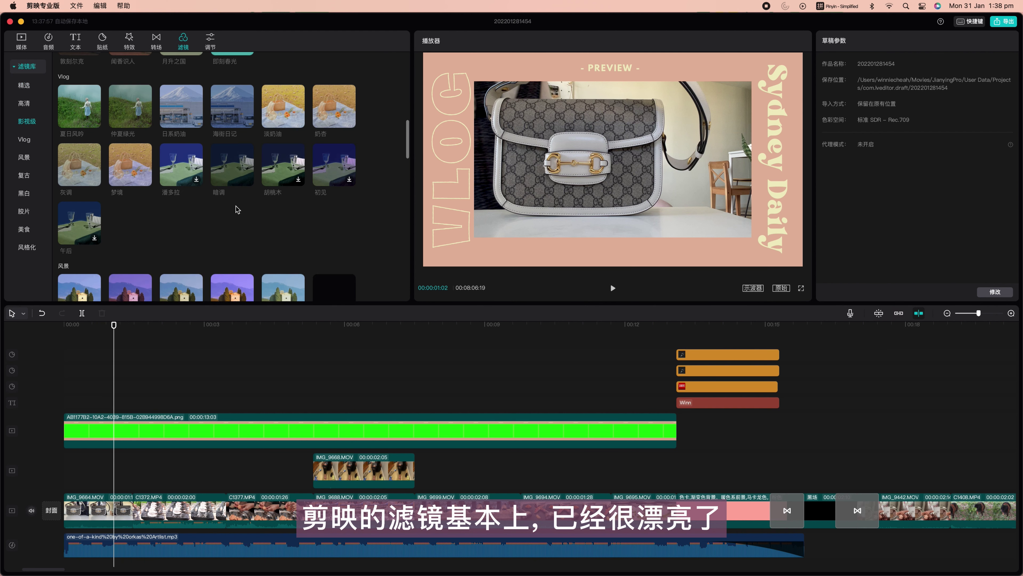
pyautogui.scroll(-10, 236, 206)
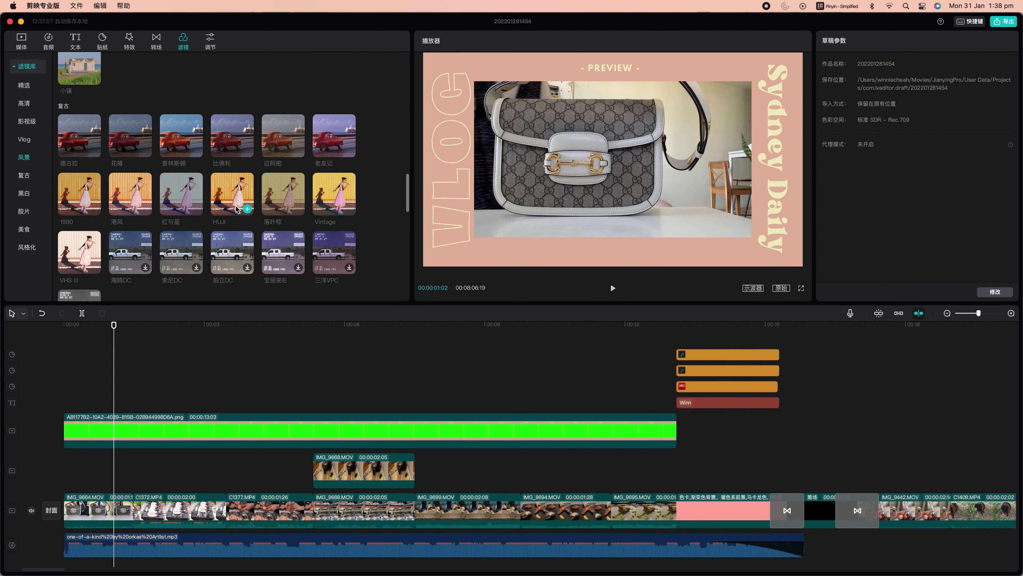
pyautogui.scroll(-5, 237, 208)
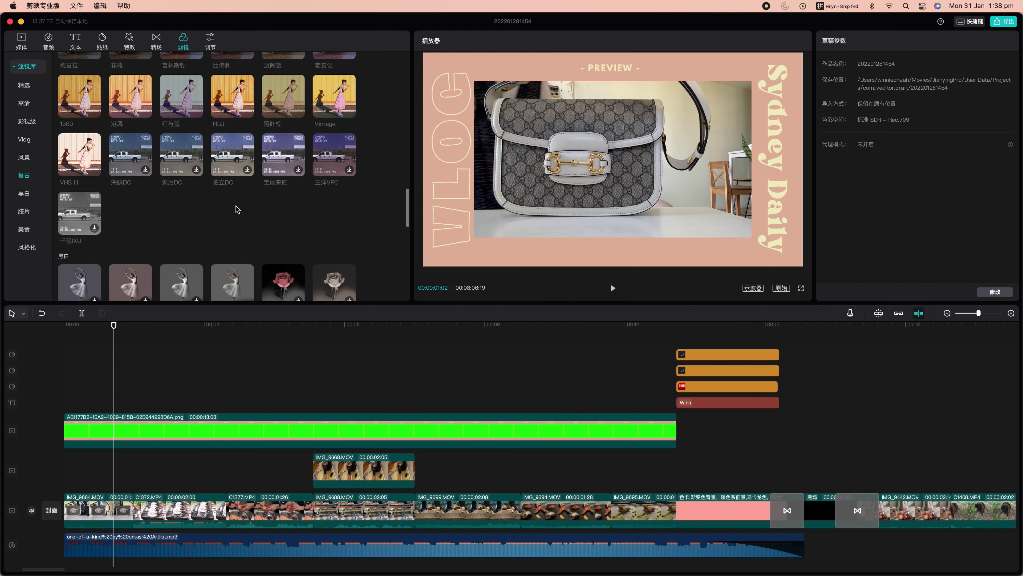
pyautogui.scroll(-10, 237, 208)
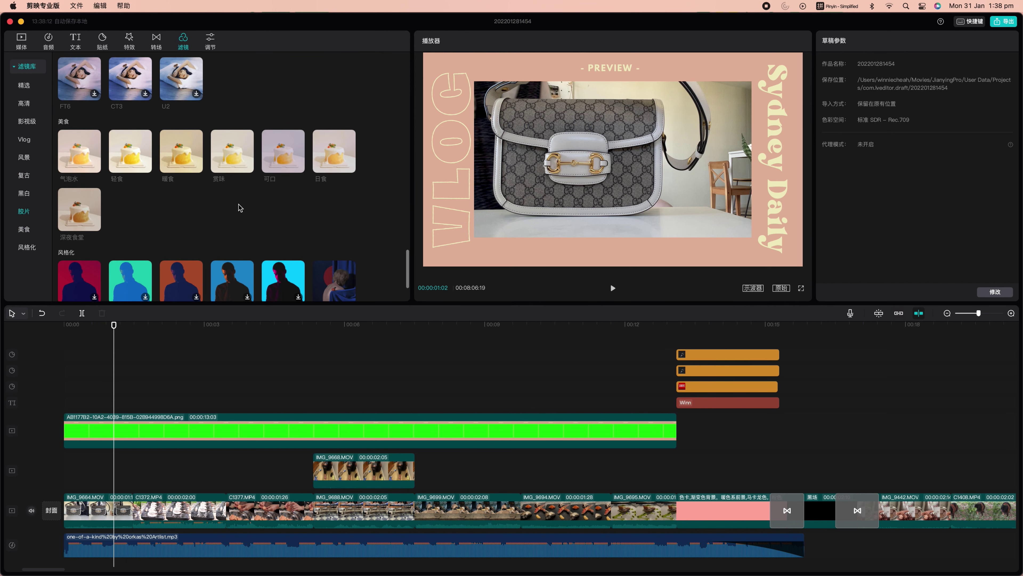
pyautogui.click(266, 140)
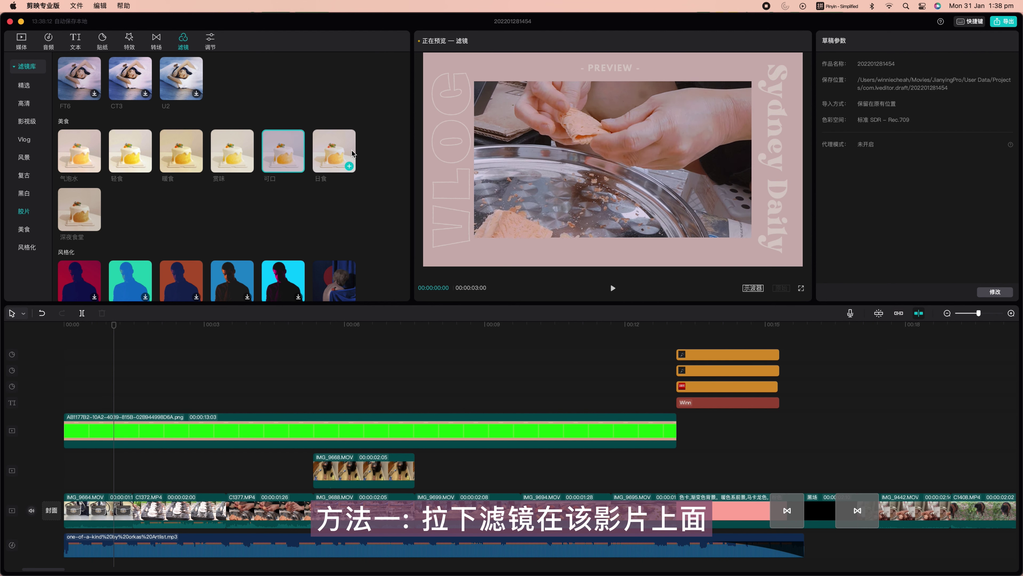
# Place the 可口 filter on its own track from the timeline's start to the end of the green-screen frame and reduce its strength
pyautogui.moveTo(260, 152); pyautogui.dragTo(62, 402)
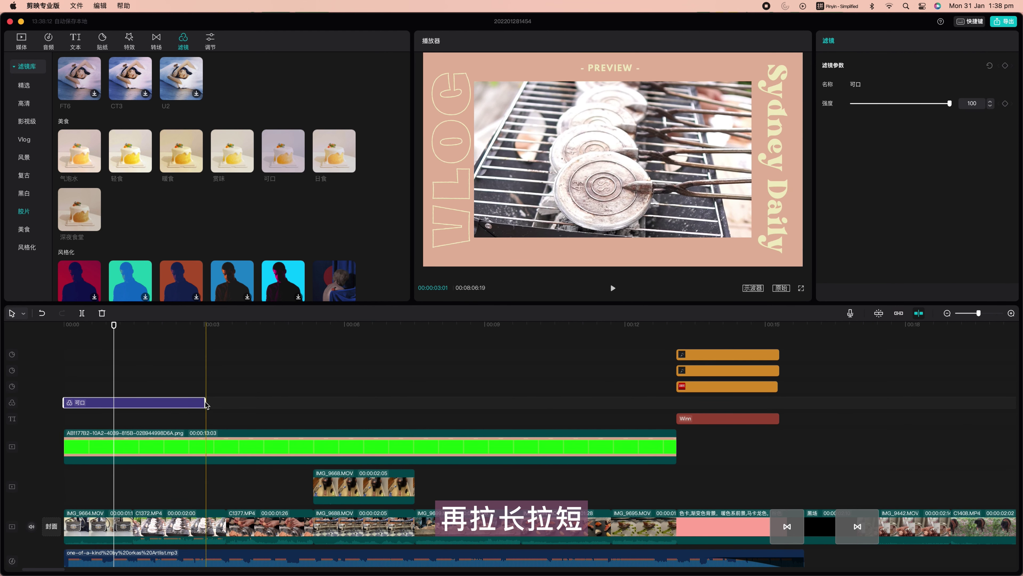
pyautogui.moveTo(203, 402); pyautogui.dragTo(651, 403)
pyautogui.moveTo(660, 447); pyautogui.dragTo(688, 449)
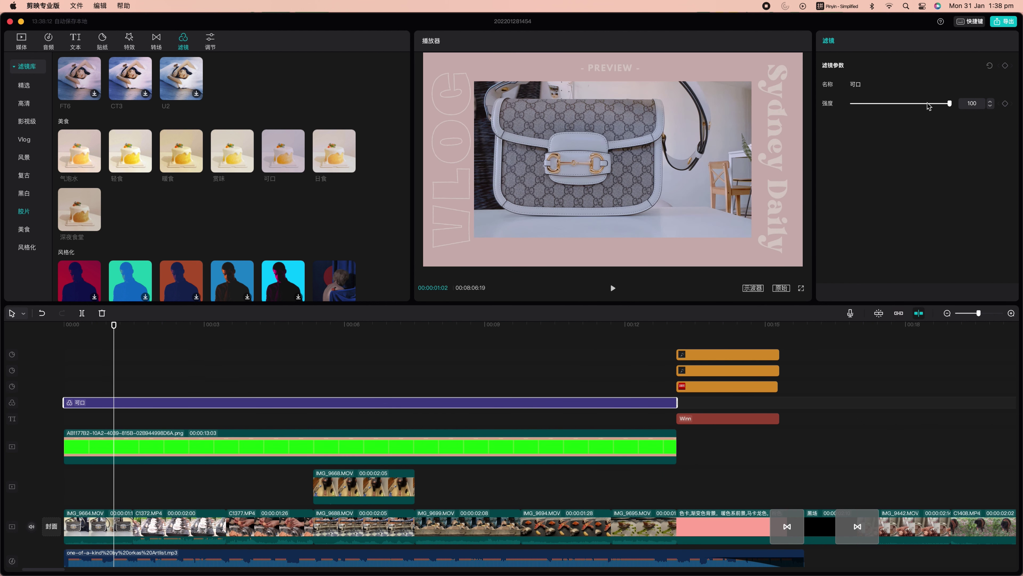
pyautogui.click(911, 104)
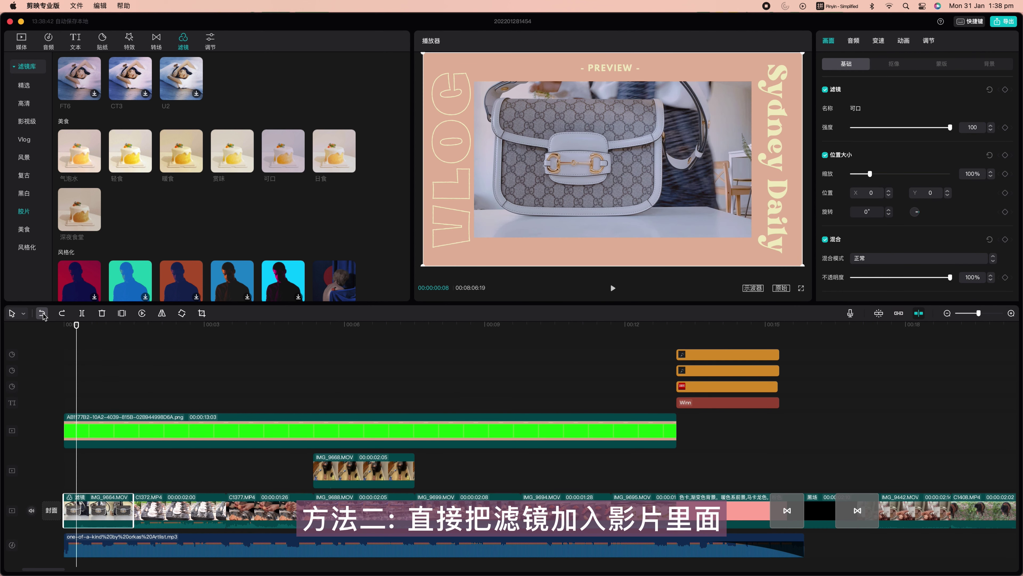
# Undo the filter on IMG_9664.MOV, reapply 可口 directly to that clip and lower its strength slightly
pyautogui.click(43, 314)
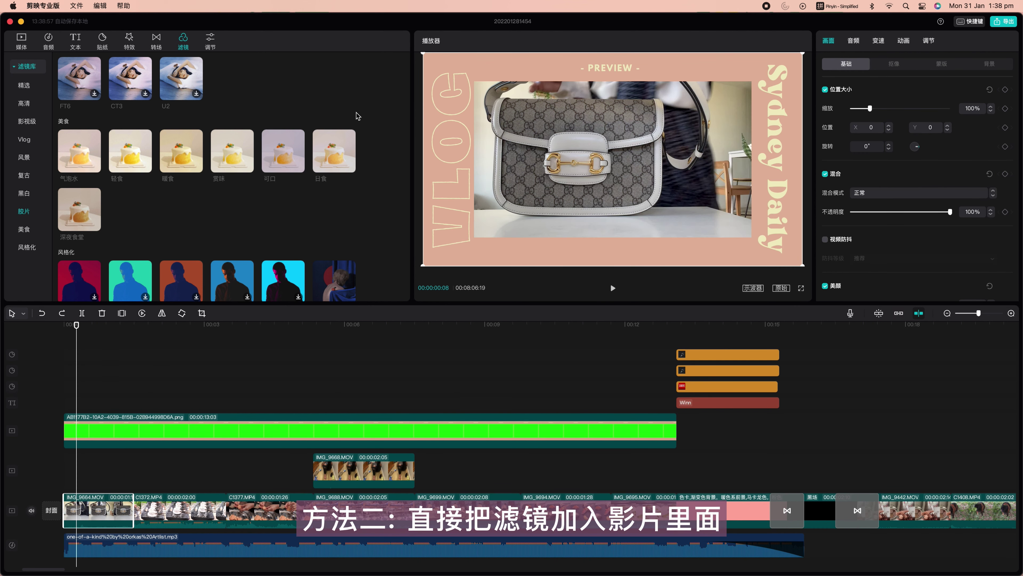
pyautogui.moveTo(297, 158); pyautogui.dragTo(87, 512)
pyautogui.moveTo(950, 128); pyautogui.dragTo(933, 127)
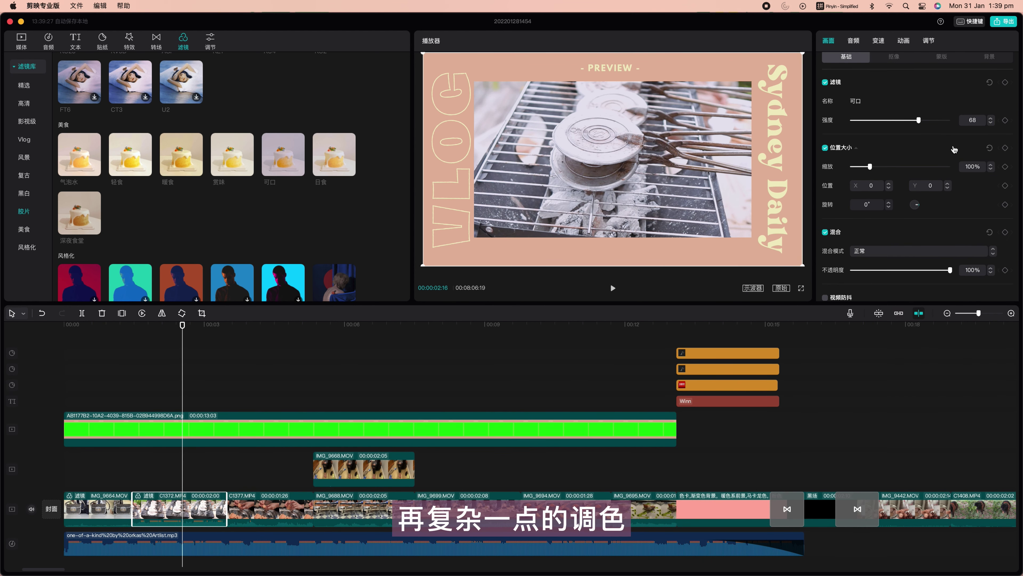
# In the colour adjustments of C1372.MP4, set 饱和度 to 9, 色温 to 7 and 亮度 to -28, and lower 光感
pyautogui.scroll(-5, 954, 150)
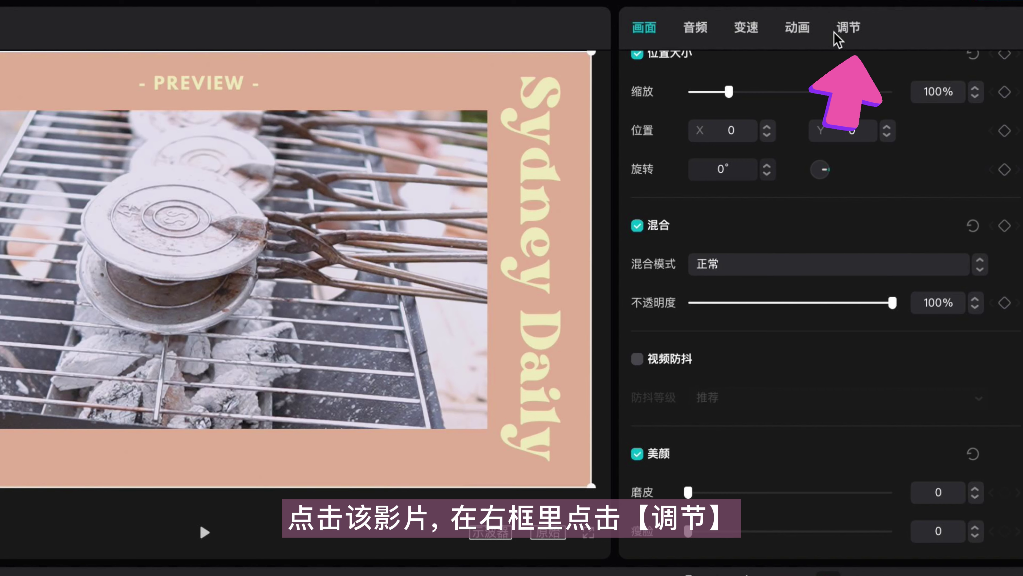
pyautogui.click(836, 32)
pyautogui.click(844, 379)
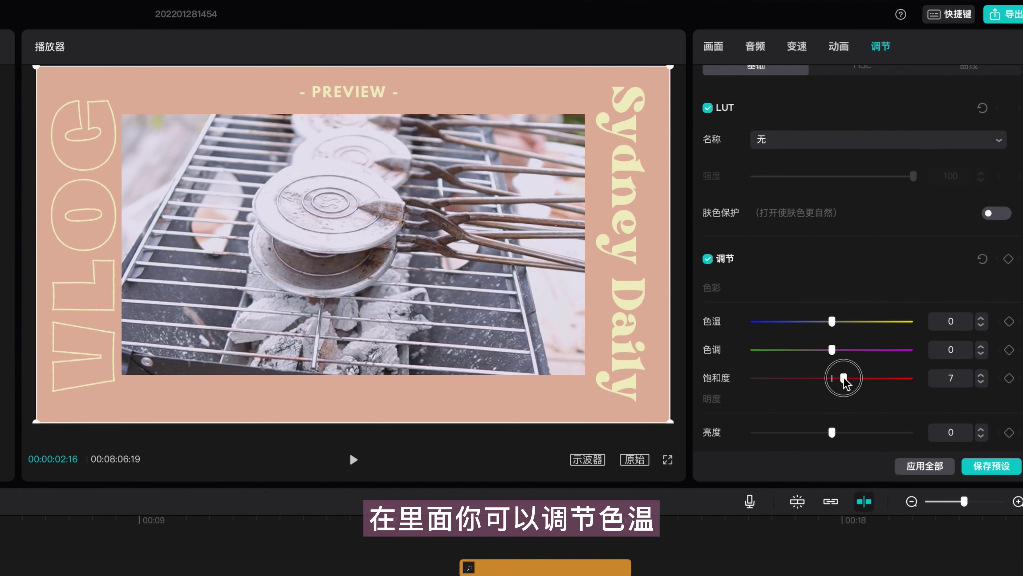
pyautogui.moveTo(844, 379); pyautogui.dragTo(847, 377)
pyautogui.moveTo(832, 321); pyautogui.dragTo(787, 303)
pyautogui.scroll(-3, 831, 347)
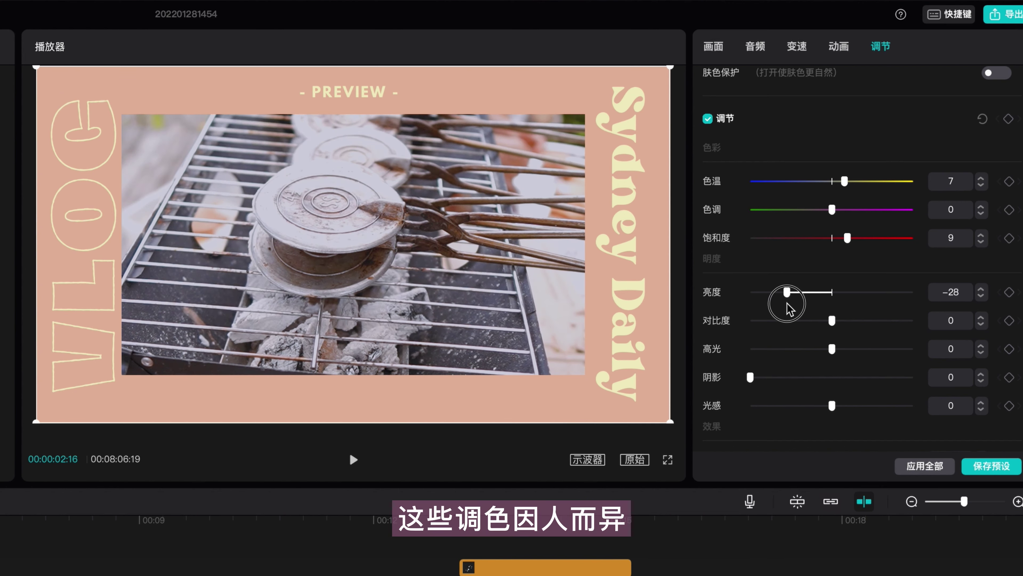
pyautogui.moveTo(832, 405); pyautogui.dragTo(808, 405)
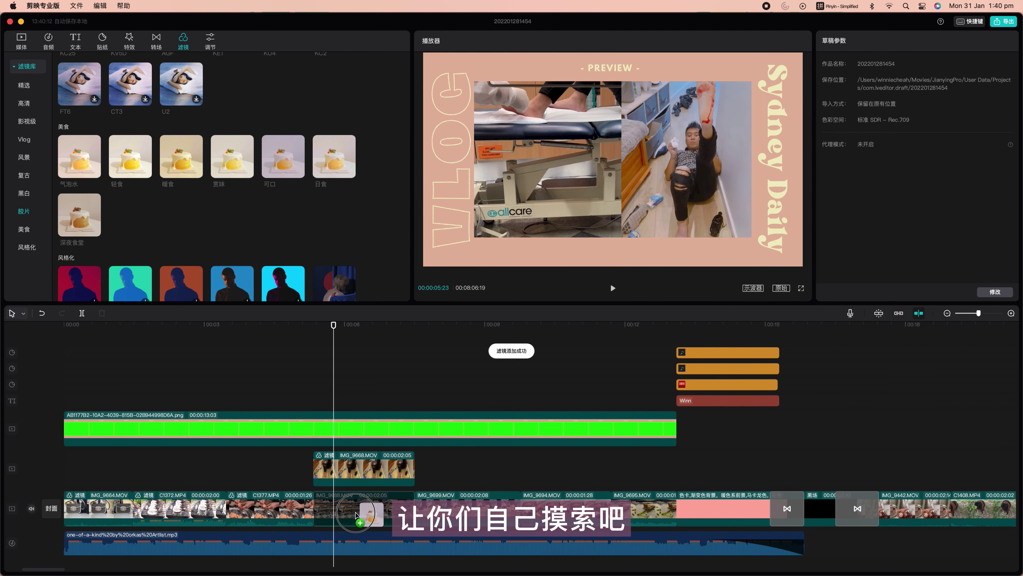
# Play back the intro to review the filtered clips
pyautogui.click(612, 288)
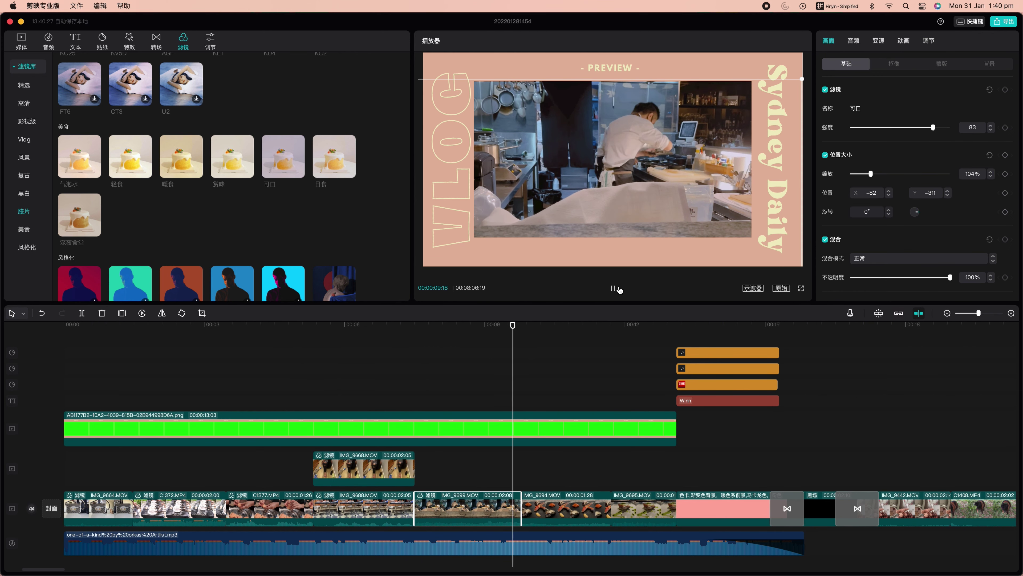
# Pause the intro and play it on from IMG_9694.MOV to check the filtered clip
pyautogui.click(613, 288)
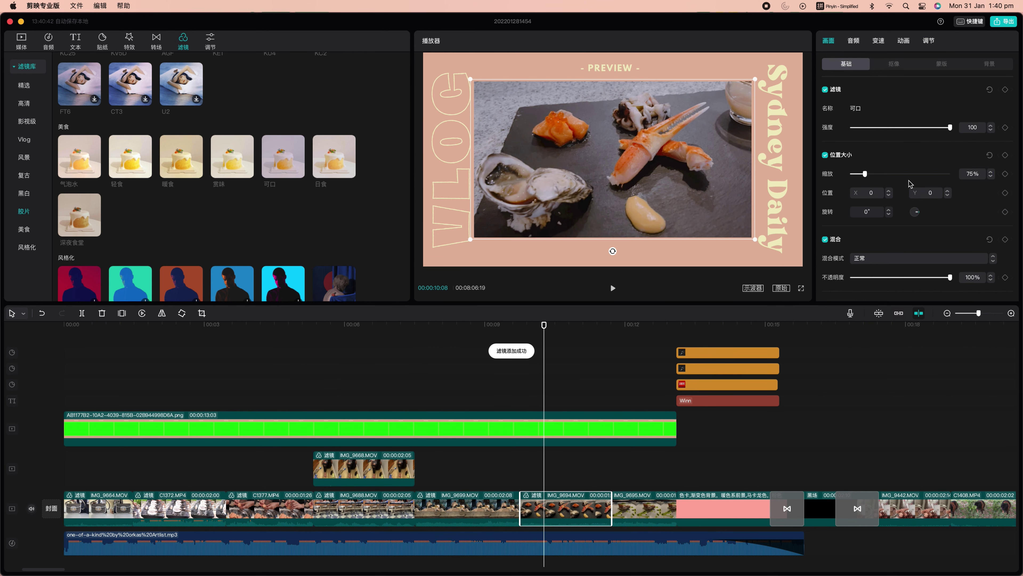
pyautogui.press('space')
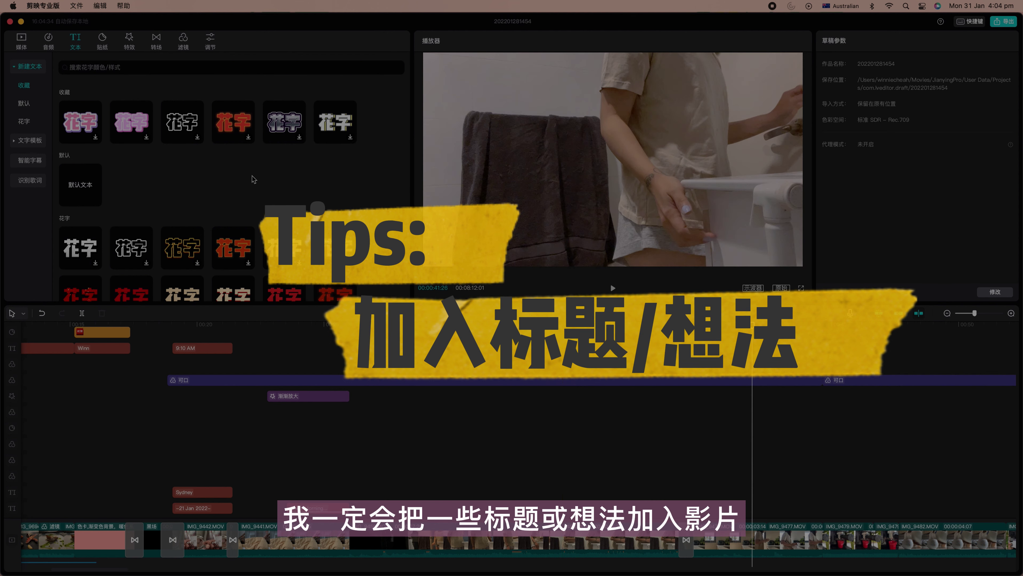
# Add a 默认文本 title above the start of IMG_9477.MOV and change its text to "Making Coffee"
pyautogui.moveTo(96, 192)
pyautogui.moveTo(685, 503); pyautogui.dragTo(686, 505)
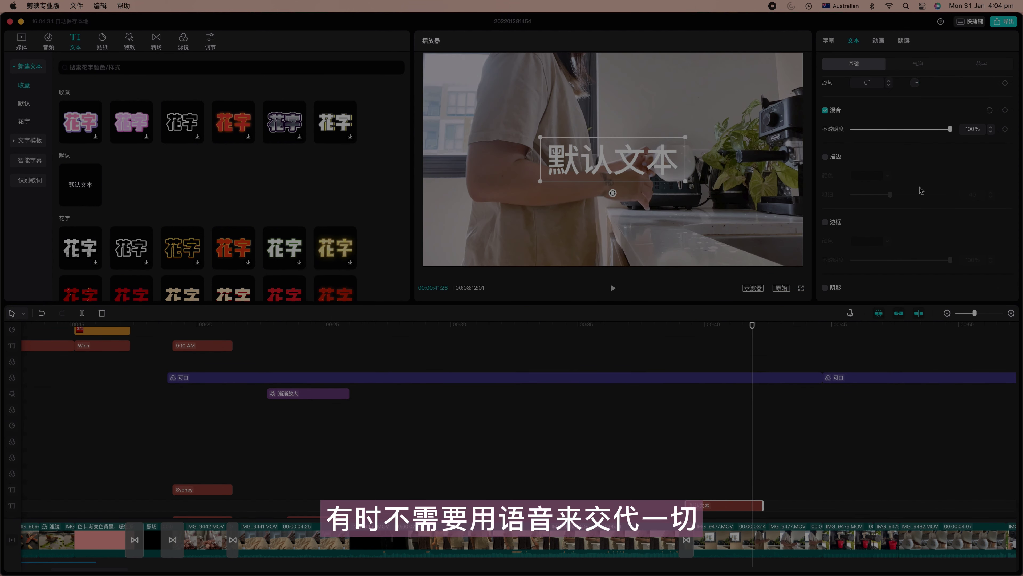
pyautogui.scroll(10, 922, 146)
pyautogui.tripleClick(846, 91)
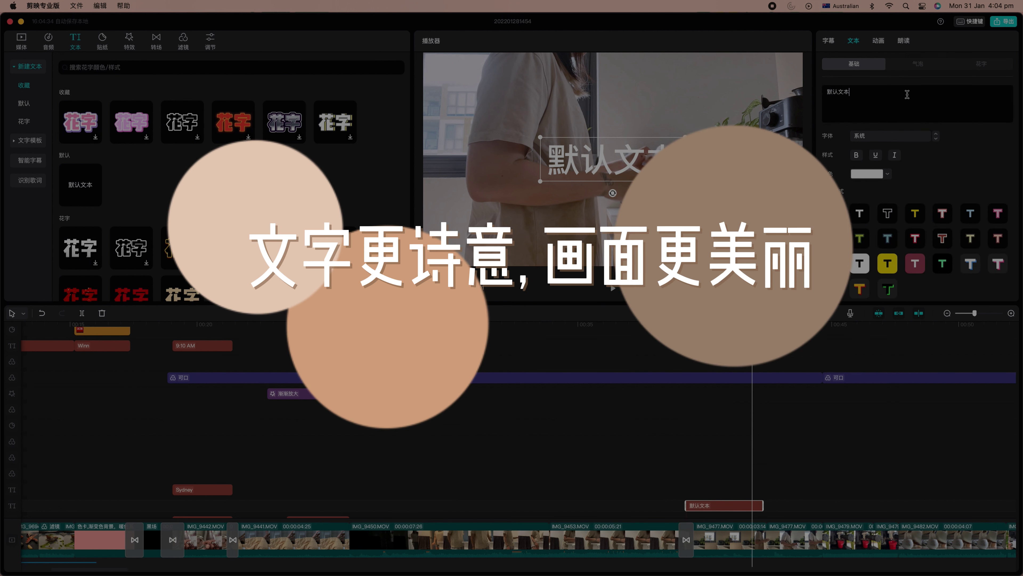
pyautogui.write('Making')
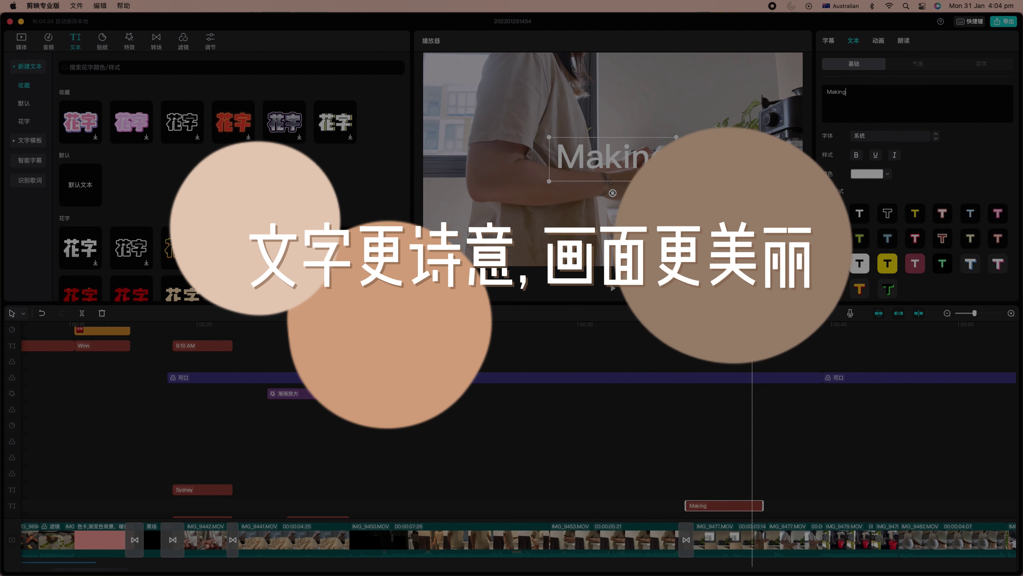
pyautogui.write(' Coffee')
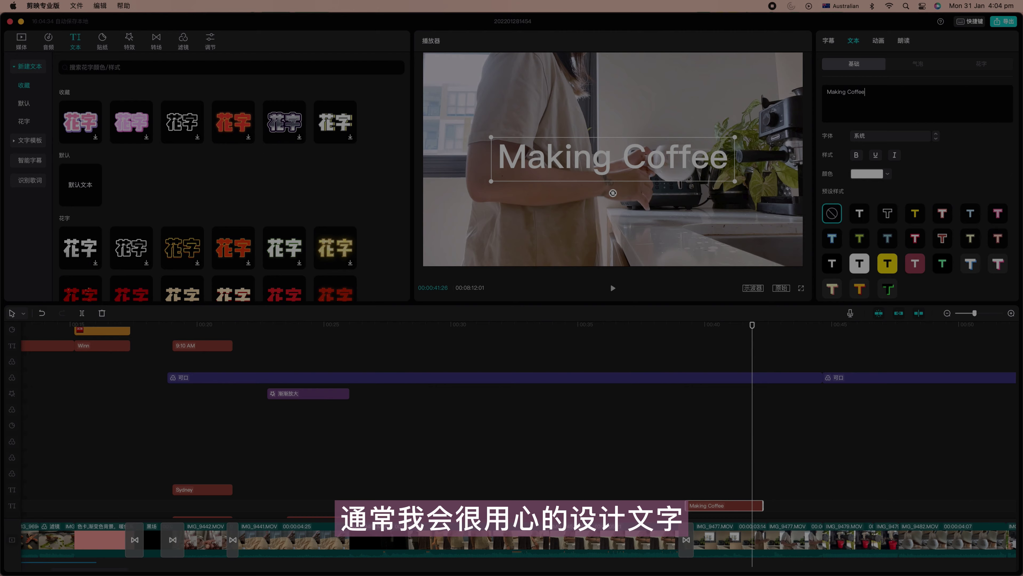
# Set the Making Coffee title's font to 俪金黑 and apply the yellow preset style with a red shadow
pyautogui.click(893, 135)
pyautogui.click(884, 74)
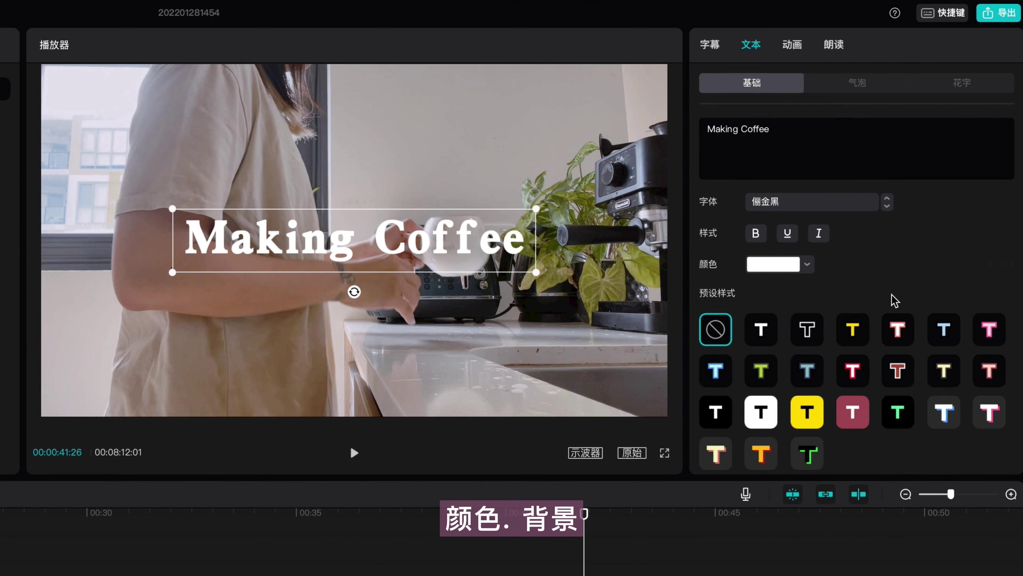
pyautogui.scroll(-2, 872, 371)
pyautogui.click(761, 420)
pyautogui.scroll(-10, 796, 404)
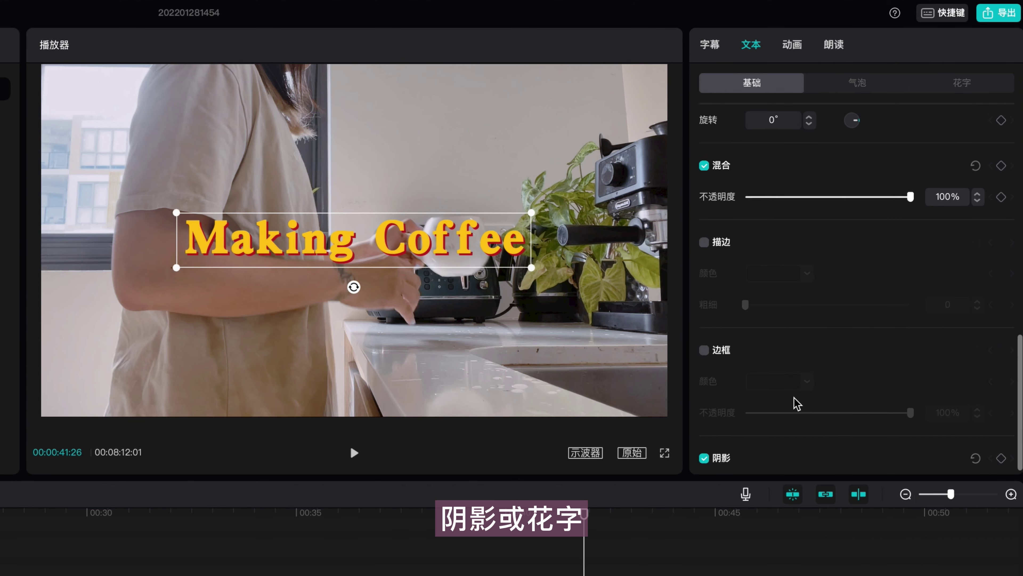
# Set the Making Coffee title's shadow 距离 to 9, try several shadow colours and settle on dark green
pyautogui.moveTo(754, 421)
pyautogui.mouseDown()
pyautogui.moveTo(774, 421)
pyautogui.moveTo(756, 421)
pyautogui.mouseUp()
pyautogui.click(807, 326)
pyautogui.click(857, 375)
pyautogui.click(916, 454)
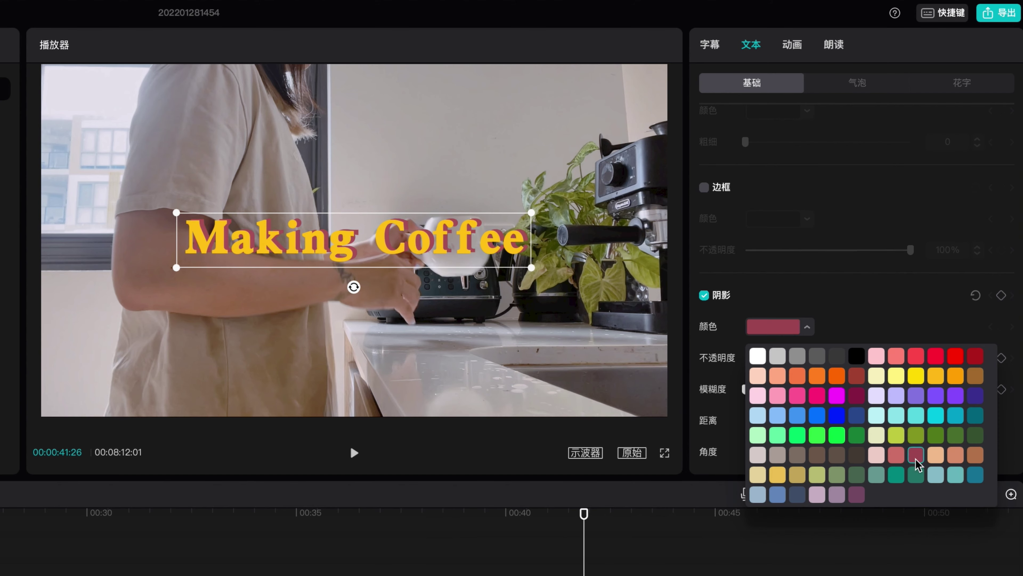
pyautogui.click(777, 474)
pyautogui.click(975, 454)
pyautogui.click(976, 375)
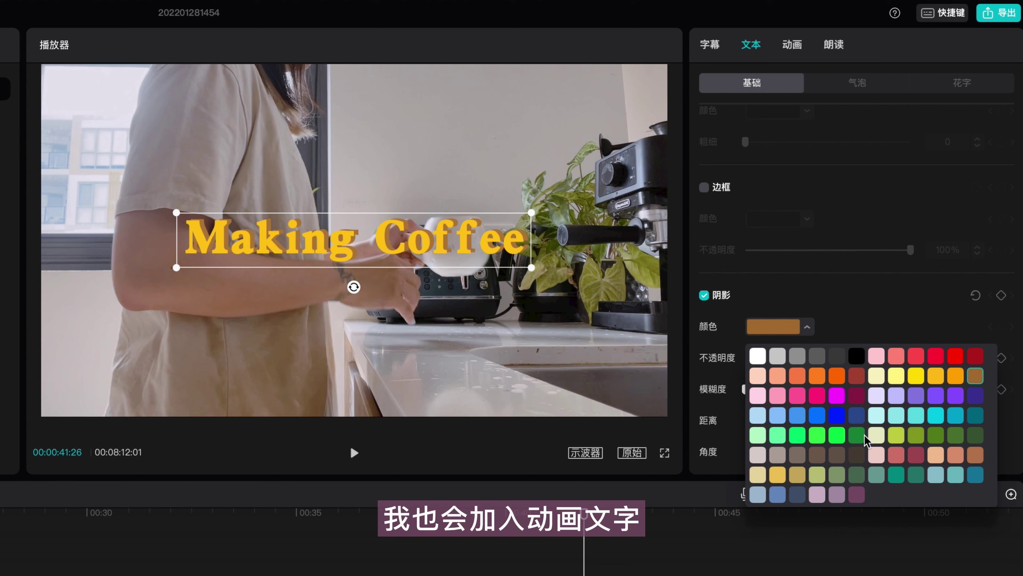
pyautogui.click(857, 474)
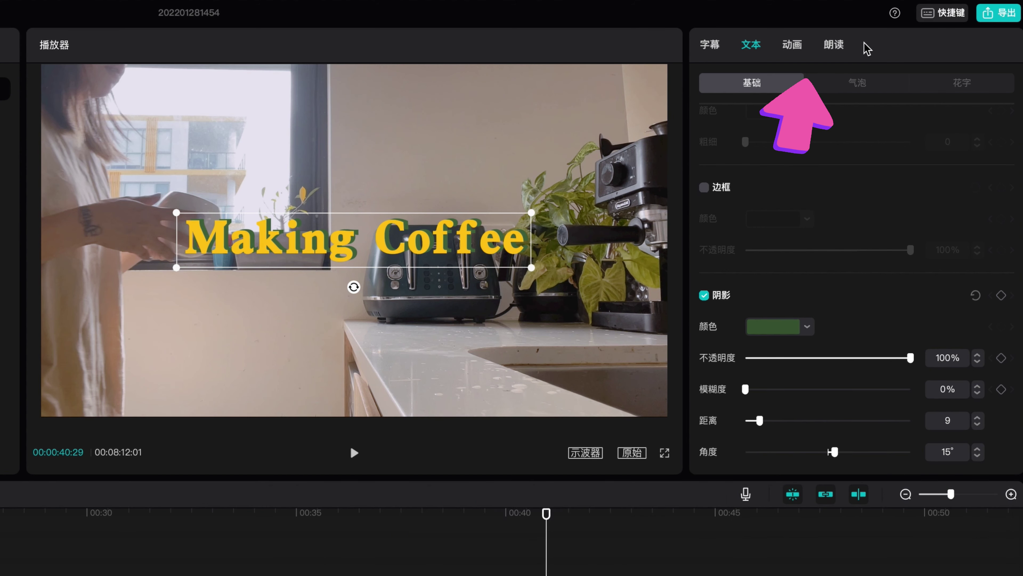
# Give the Making Coffee title a waving 循环 animation and lengthen the title to the start of the second 可口 filter segment
pyautogui.click(792, 45)
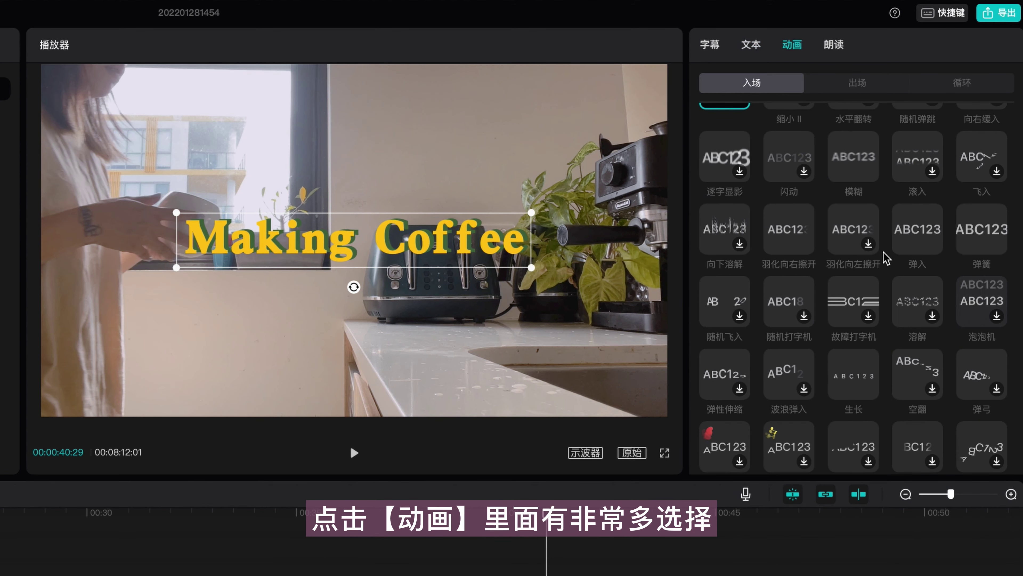
pyautogui.scroll(2, 983, 286)
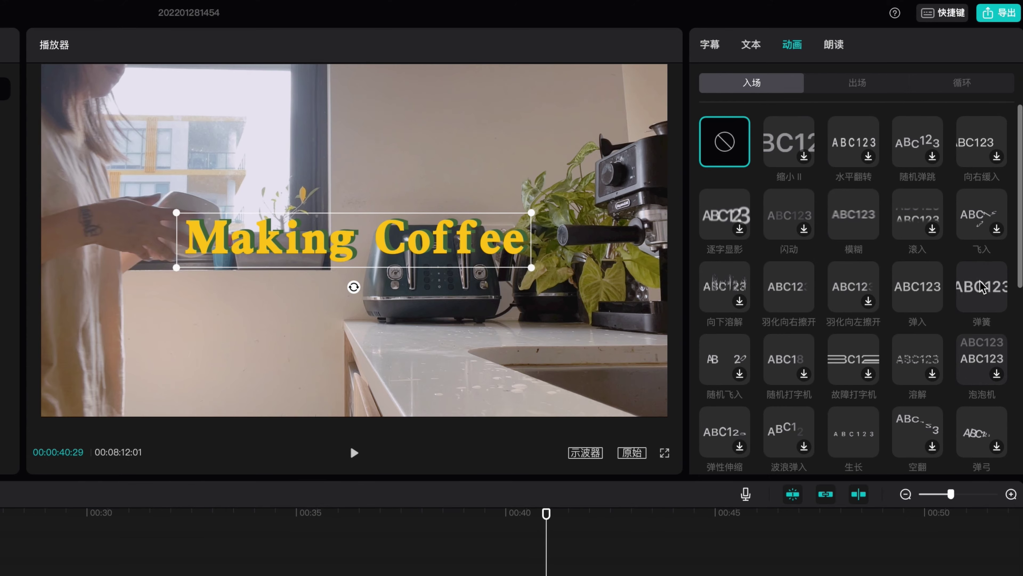
pyautogui.click(973, 85)
pyautogui.click(853, 201)
pyautogui.moveTo(846, 459); pyautogui.dragTo(832, 459)
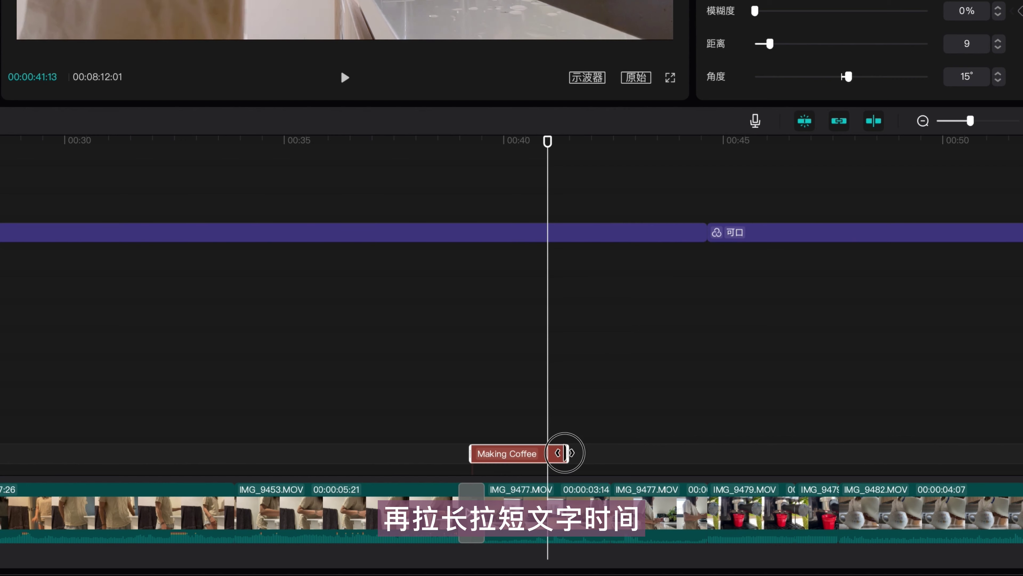
pyautogui.moveTo(560, 450); pyautogui.dragTo(607, 449)
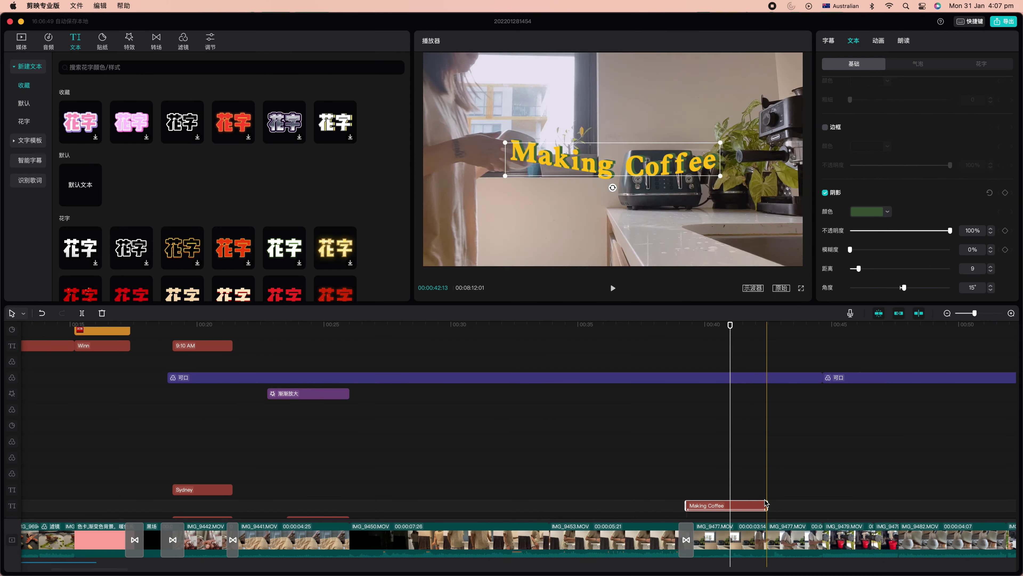
pyautogui.click(678, 410)
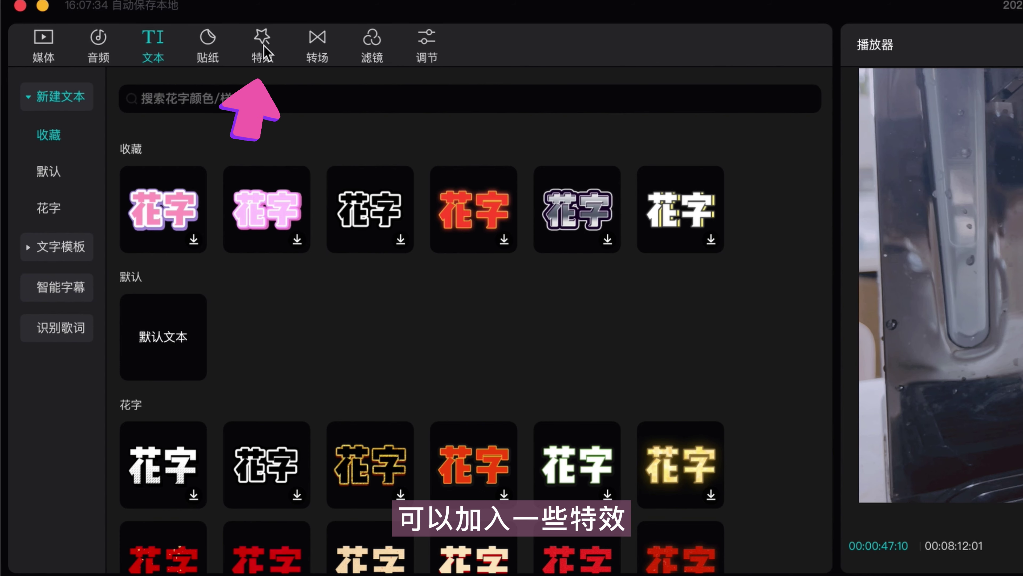
# Browse the effects library, place the 电影感 effect above the red coffee cup clip and play it back
pyautogui.click(262, 47)
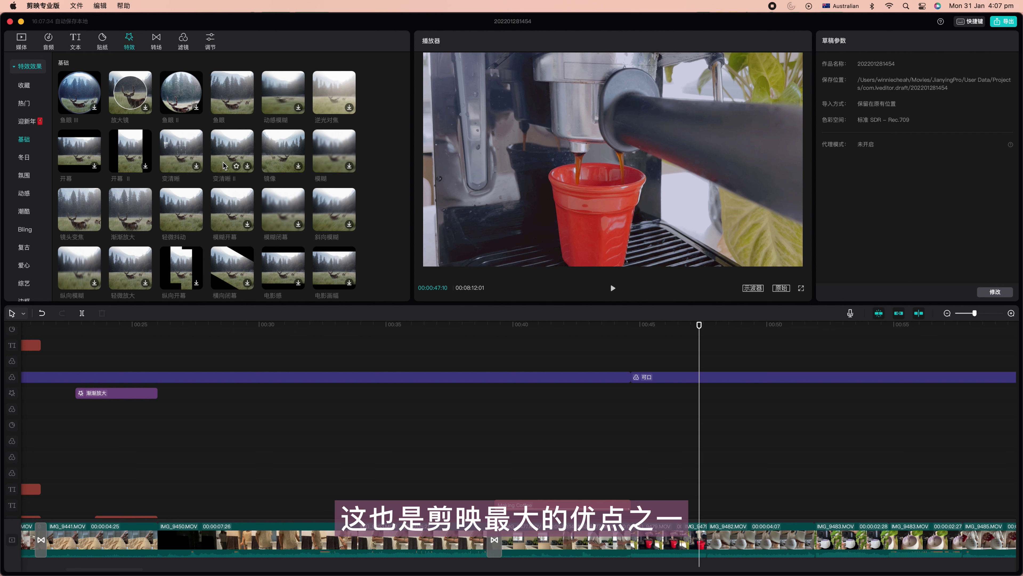
pyautogui.scroll(-10, 249, 201)
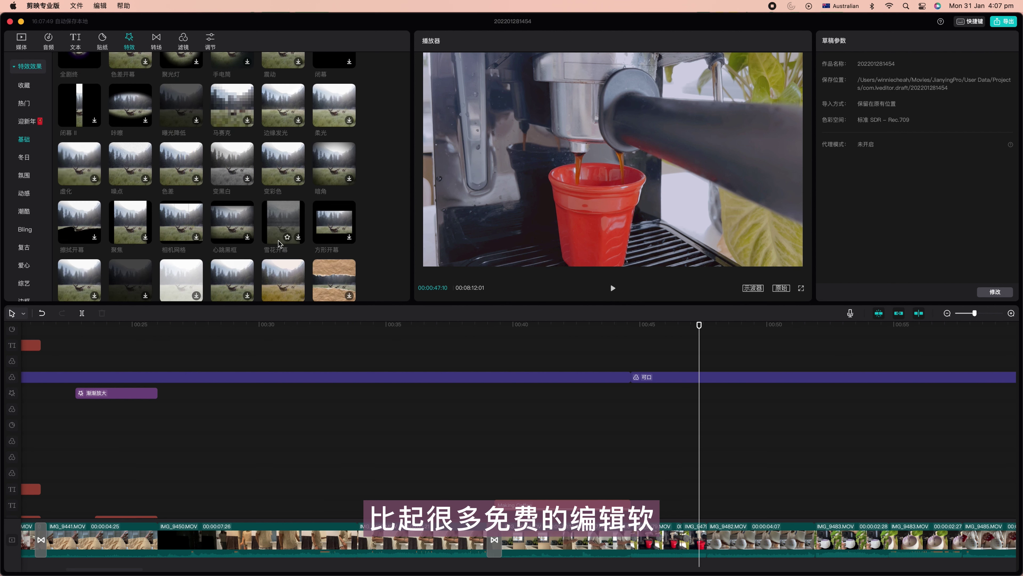
pyautogui.scroll(-15, 279, 243)
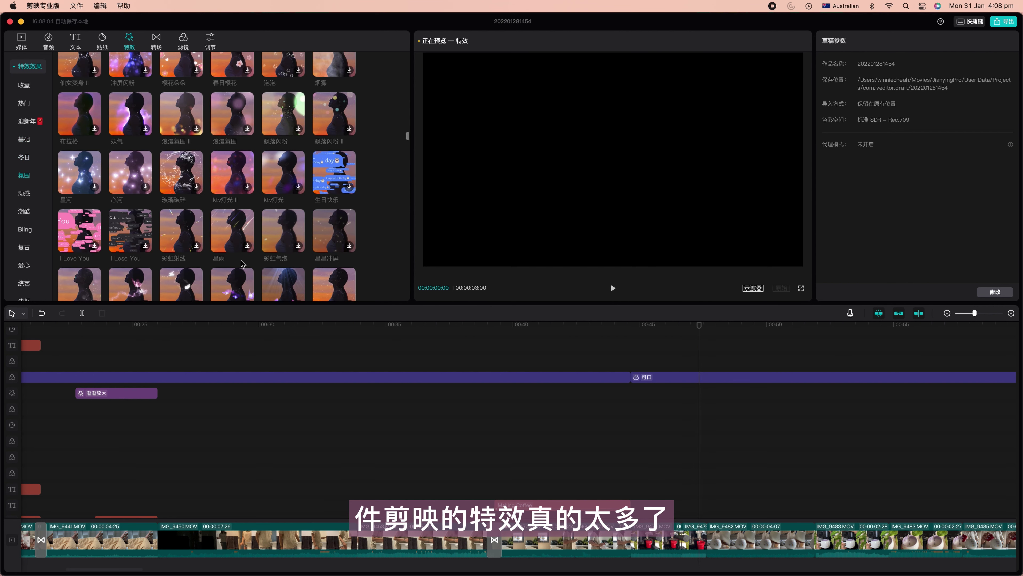
pyautogui.scroll(10, 89, 147)
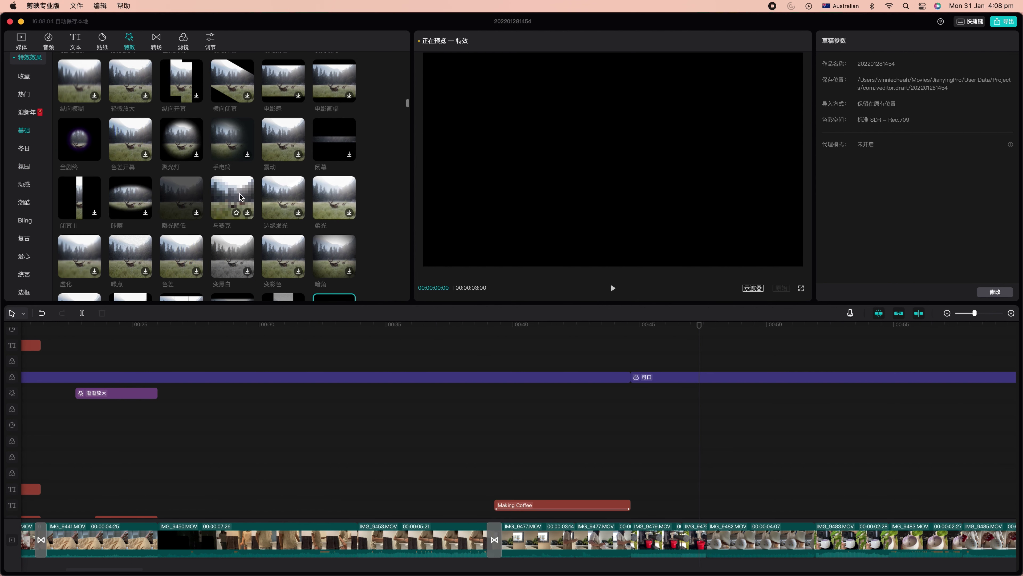
pyautogui.click(276, 85)
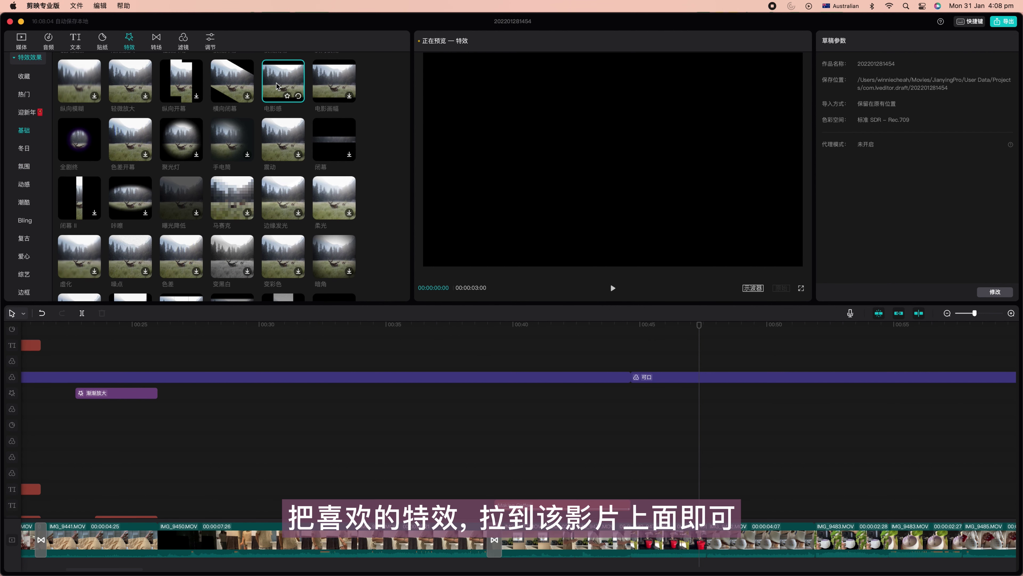
pyautogui.moveTo(277, 76); pyautogui.dragTo(681, 500)
pyautogui.press('space')
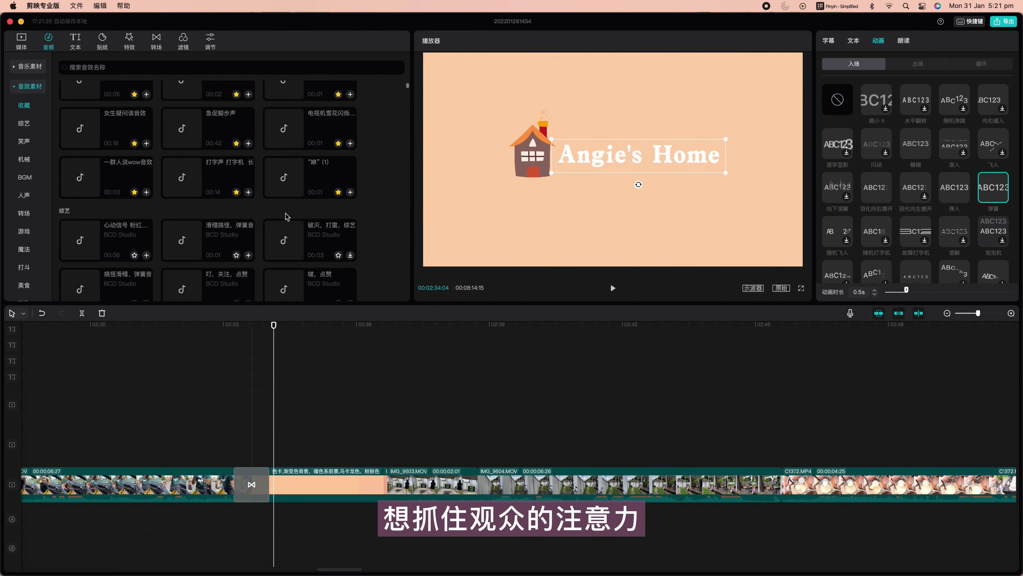
# Add the 啵，点赞 sound effect at the transition into the peach title clip, with 音量 at maximum, and play it back
pyautogui.scroll(-3, 286, 216)
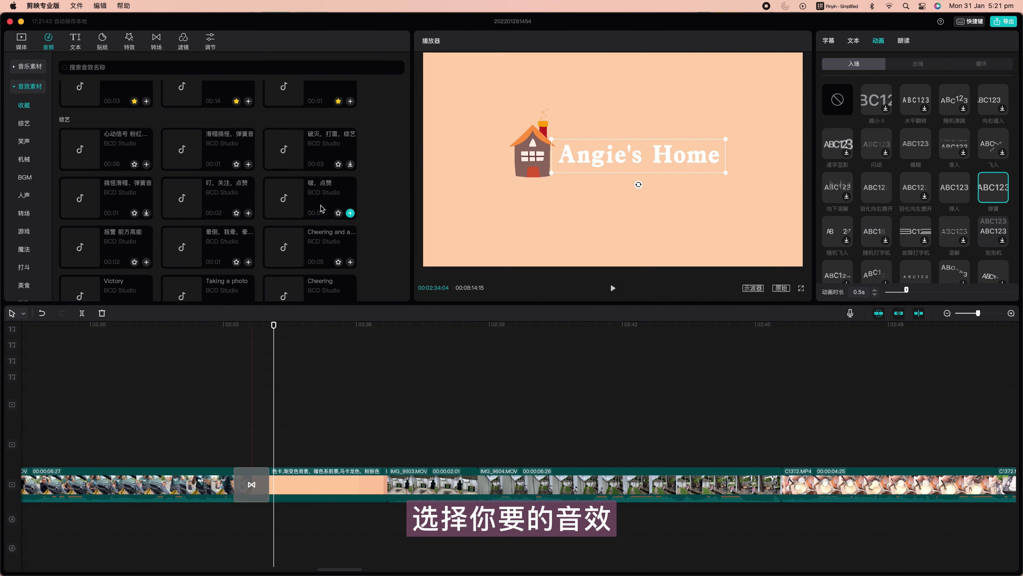
pyautogui.click(568, 343)
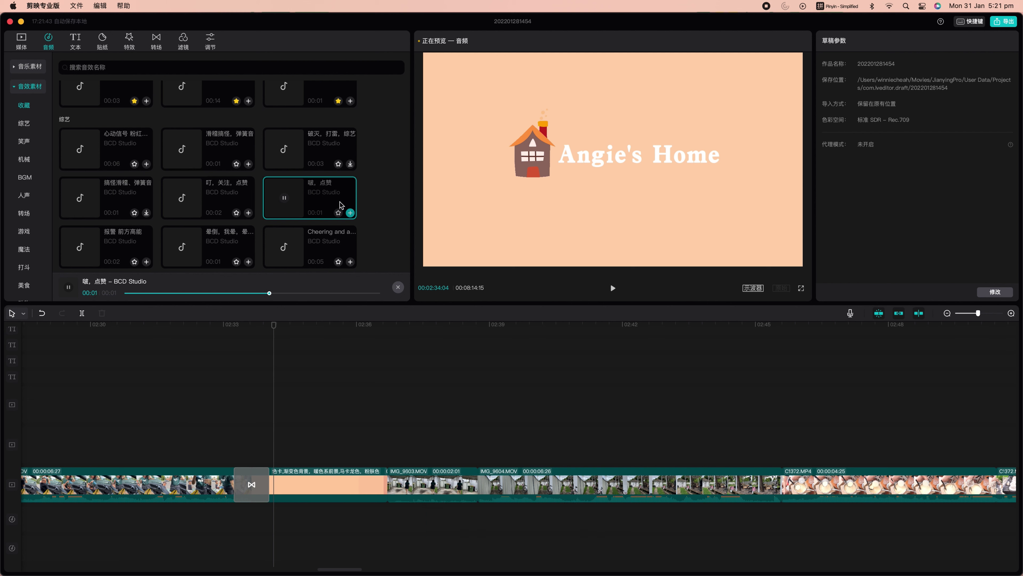
pyautogui.click(350, 212)
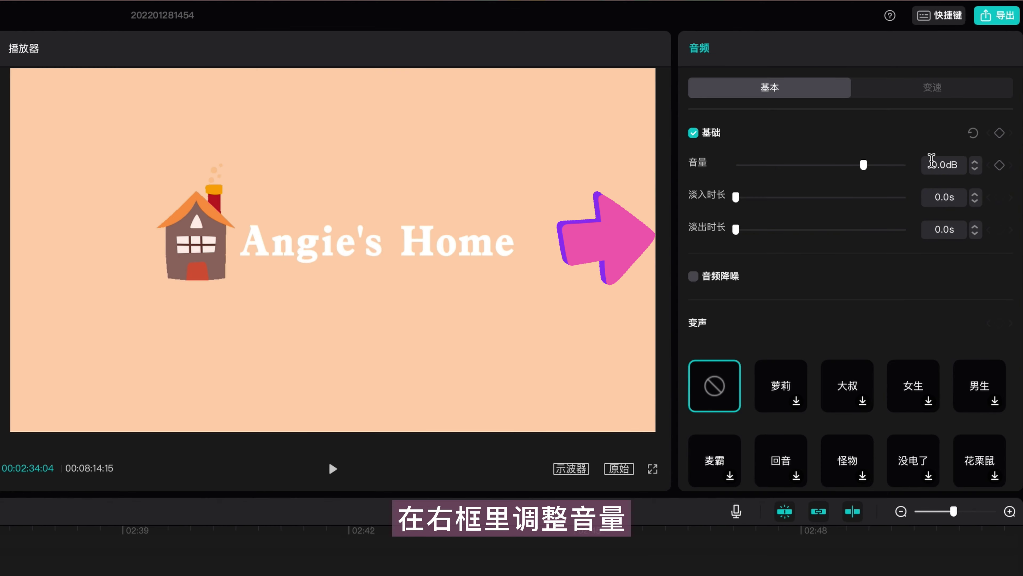
pyautogui.click(906, 165)
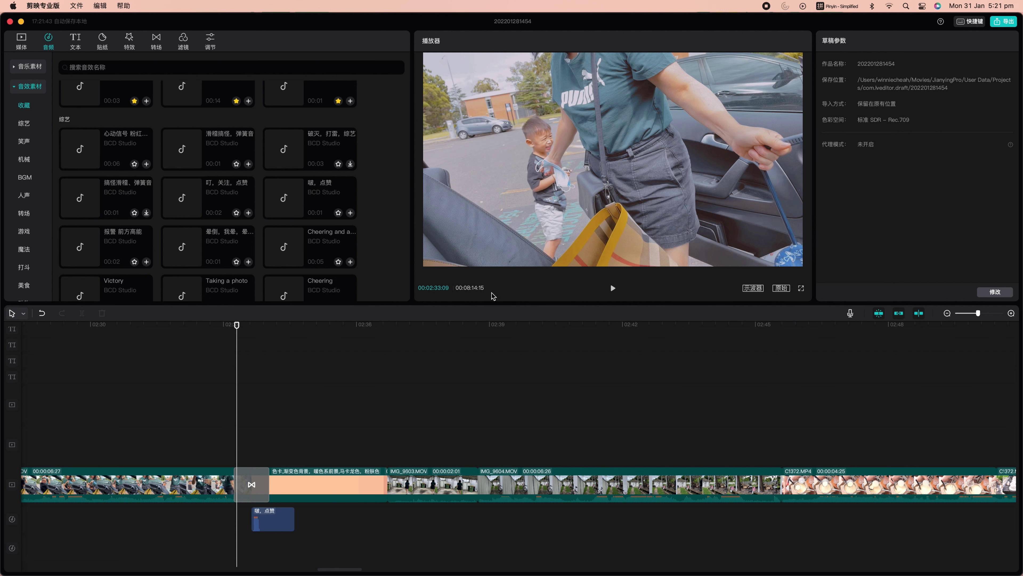
pyautogui.click(613, 288)
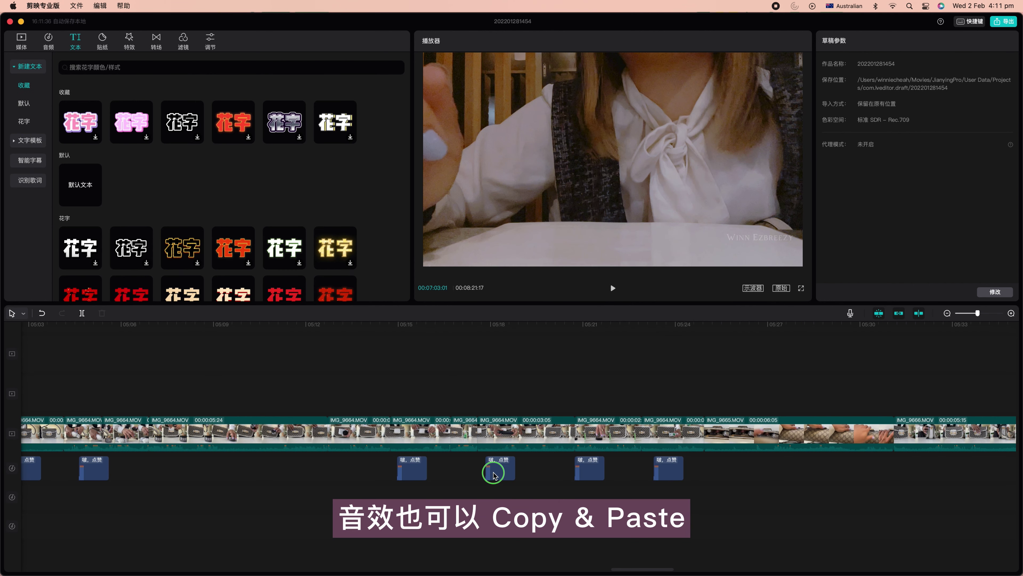
# Copy an existing 啵，点赞 sound effect, paste it at the start of the Delicious!!!! title and play it back
pyautogui.rightClick(506, 474)
pyautogui.click(508, 480)
pyautogui.hscroll(10, 532, 415)
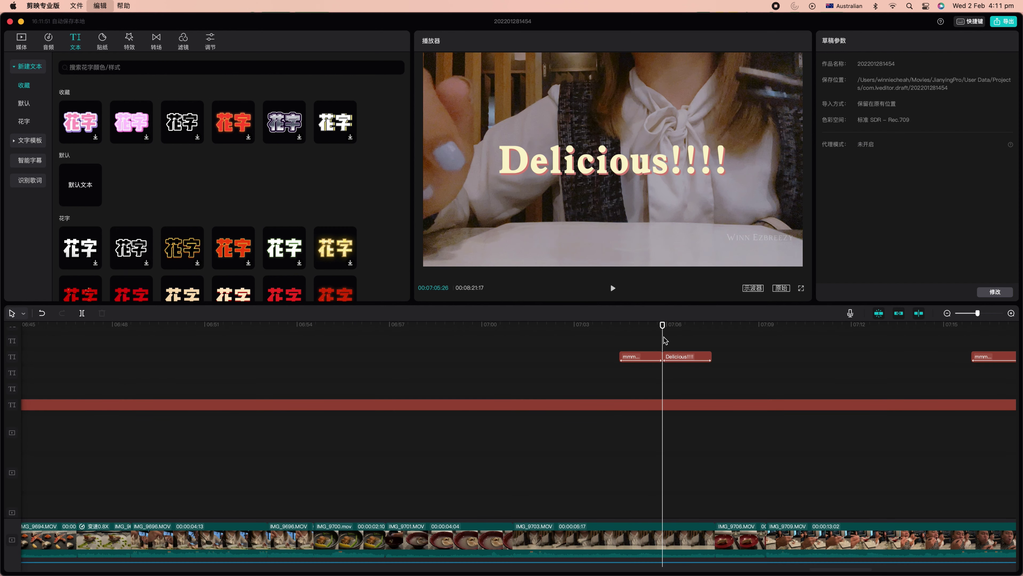
pyautogui.scroll(-5, 664, 341)
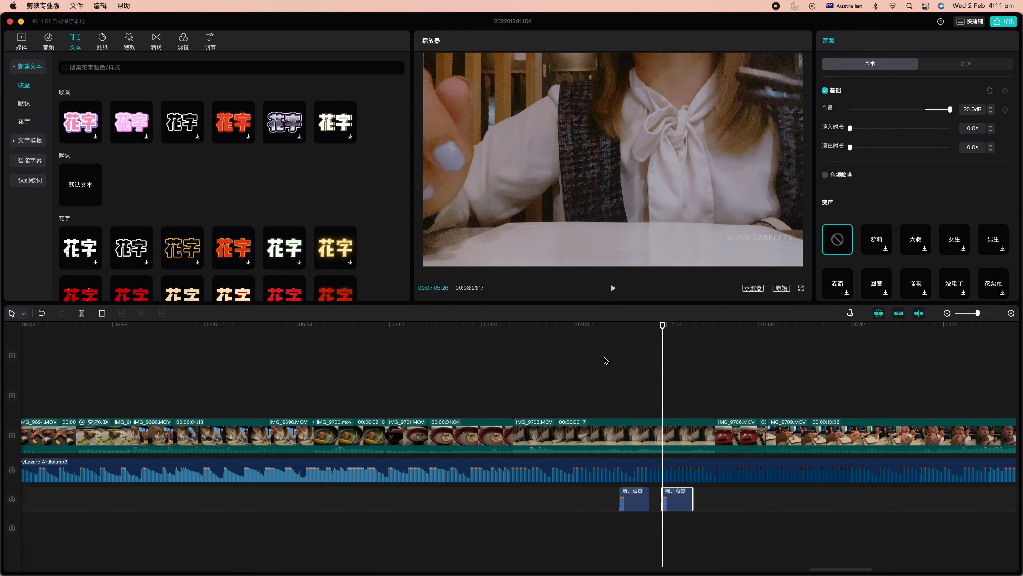
pyautogui.click(595, 341)
pyautogui.click(613, 289)
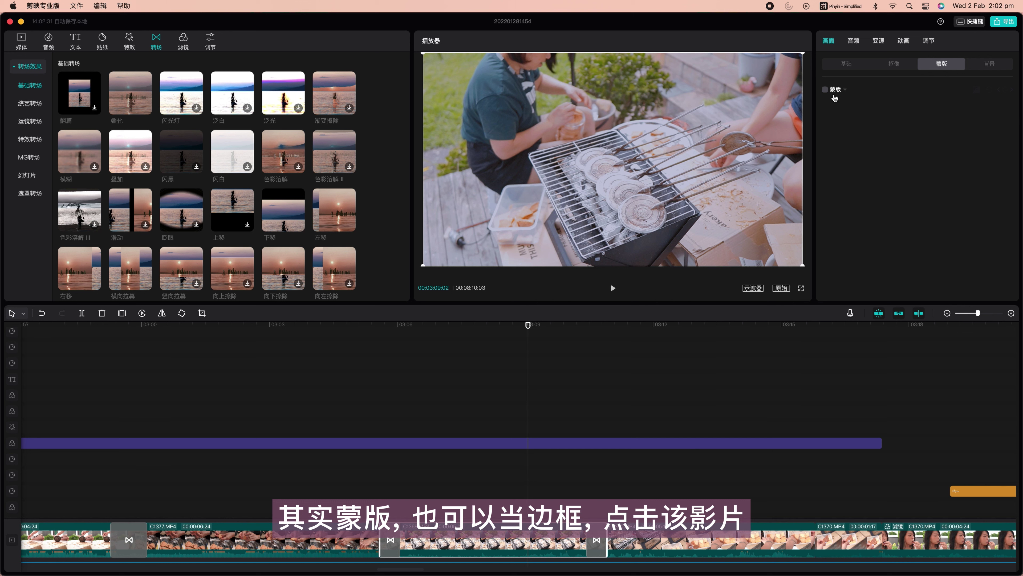
# Enable 蒙版 on the barbecue clip with the 镜面 mask shape
pyautogui.click(830, 44)
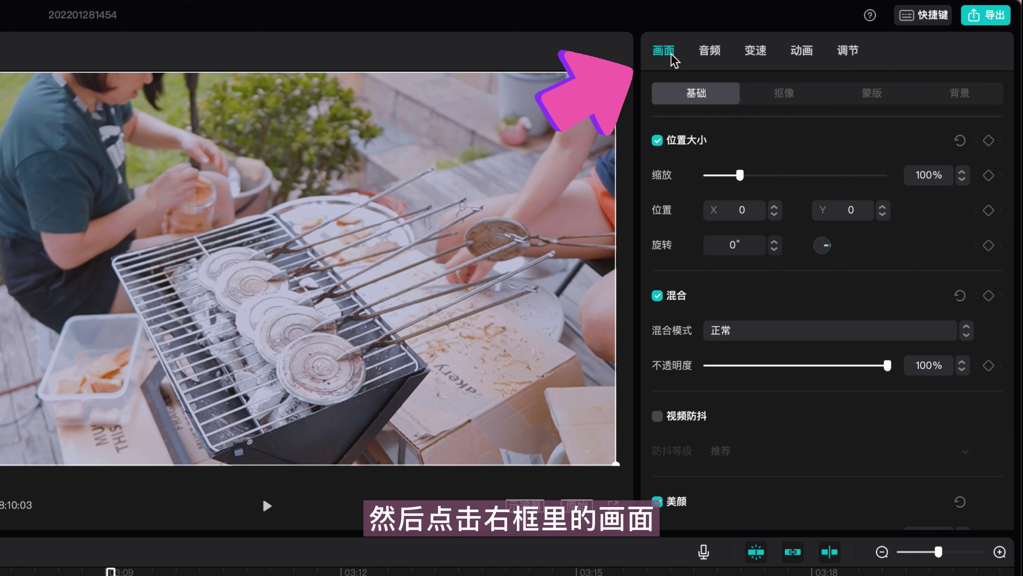
pyautogui.click(877, 102)
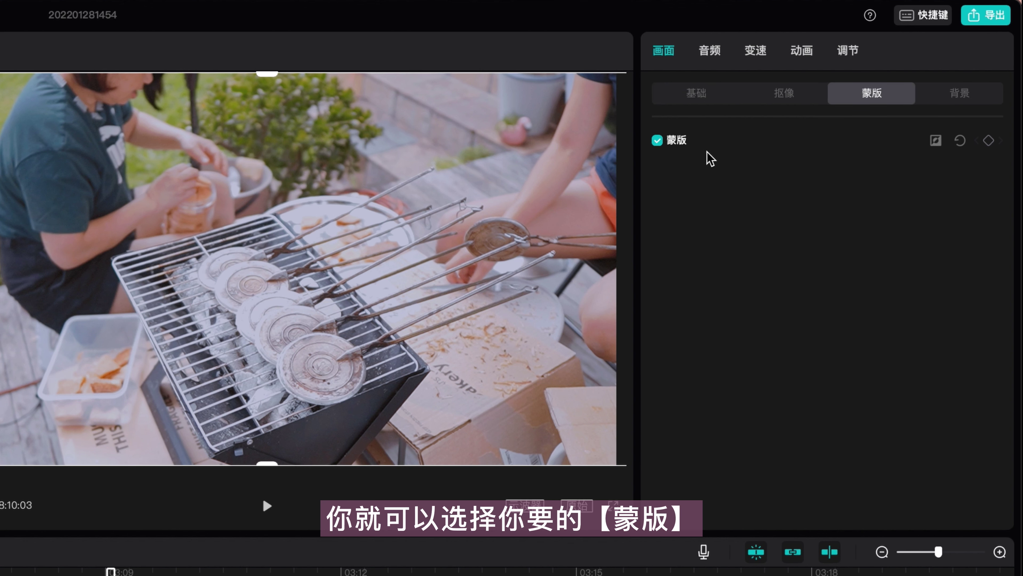
pyautogui.click(681, 148)
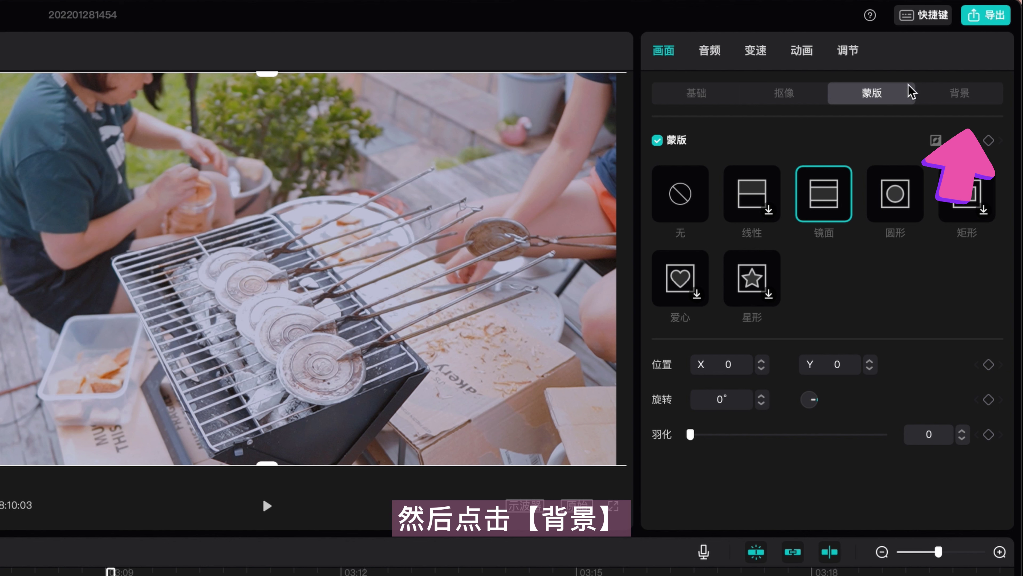
# Set the barbecue clip's 背景填充 to 样式 and apply a plain dark red pattern
pyautogui.click(961, 95)
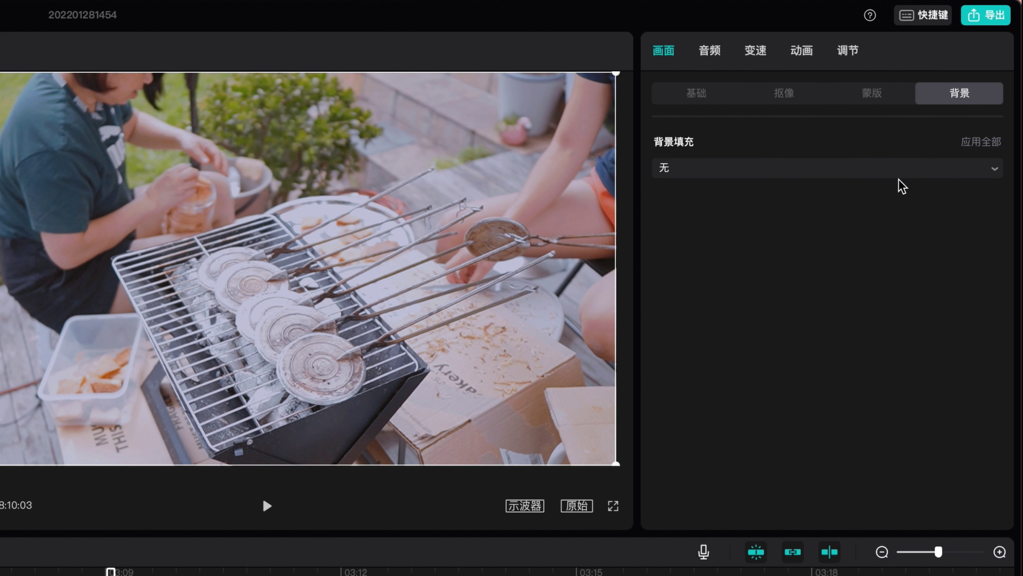
pyautogui.click(902, 169)
pyautogui.click(848, 248)
pyautogui.click(847, 166)
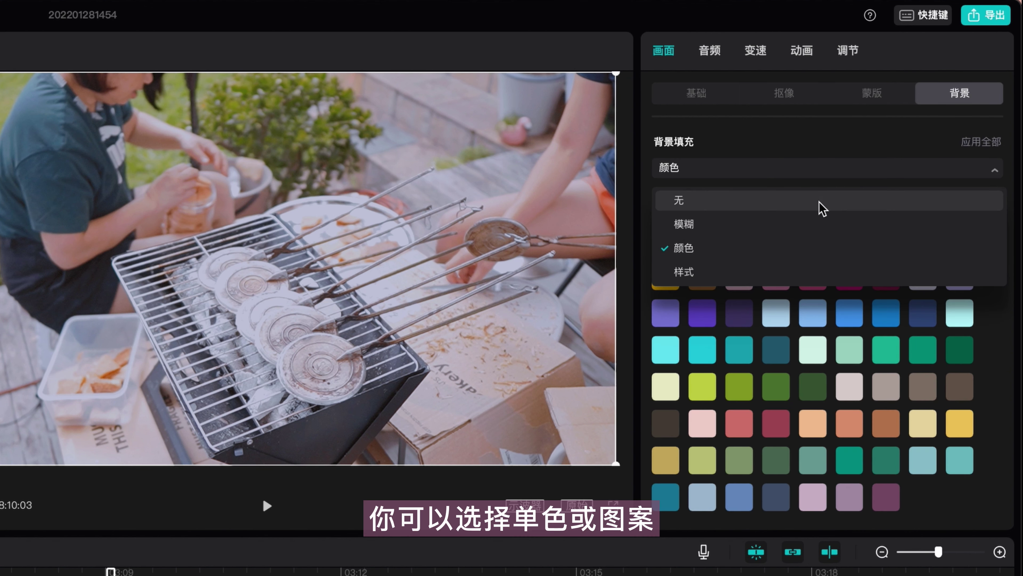
pyautogui.click(818, 271)
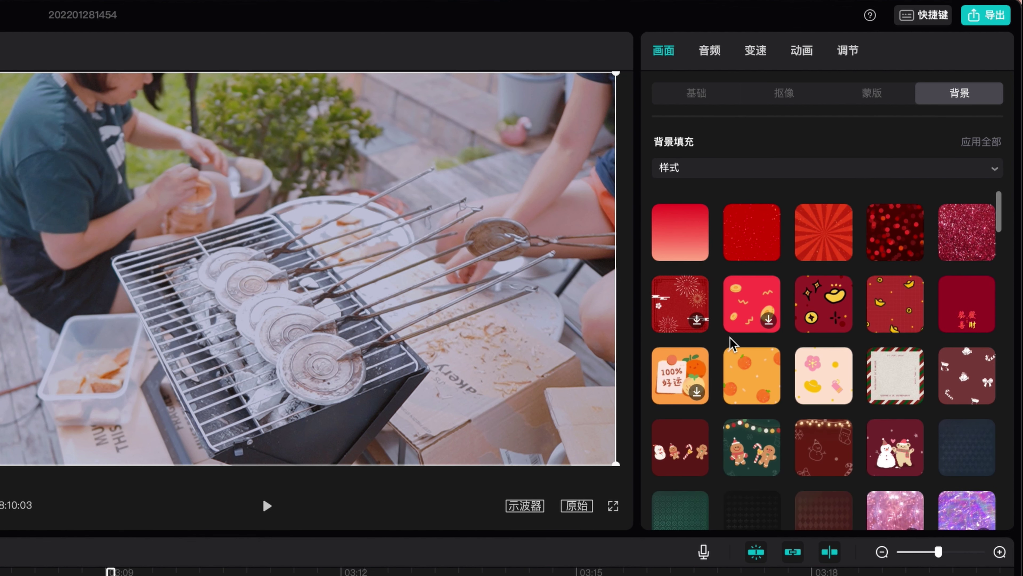
pyautogui.scroll(-1, 733, 343)
pyautogui.click(697, 387)
# Narrow the barbecue clip's 镜面 mask to reveal red bands above and below, and check it around the following transition
pyautogui.click(883, 99)
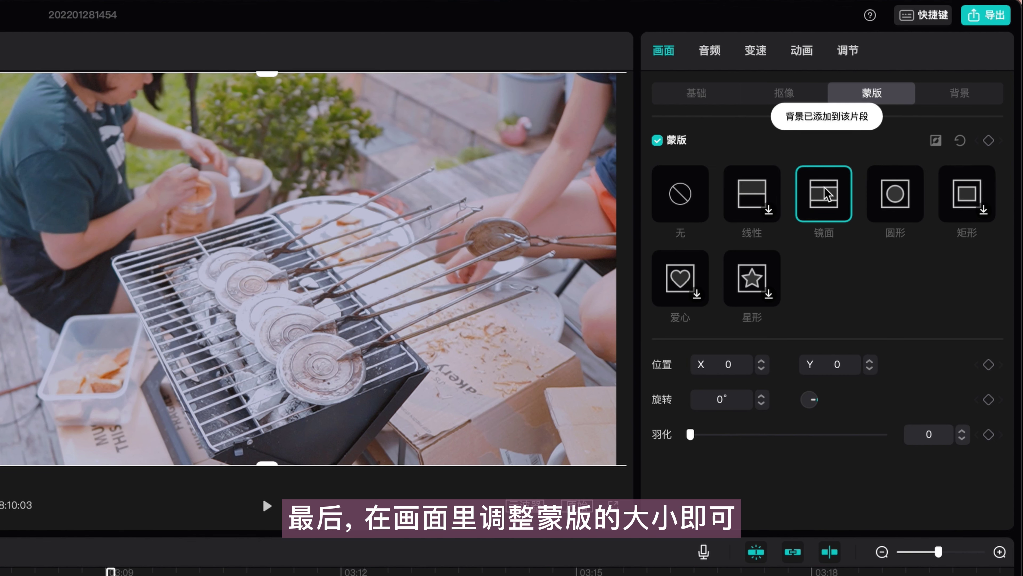
pyautogui.moveTo(267, 74); pyautogui.dragTo(267, 109)
pyautogui.moveTo(110, 569); pyautogui.dragTo(279, 575)
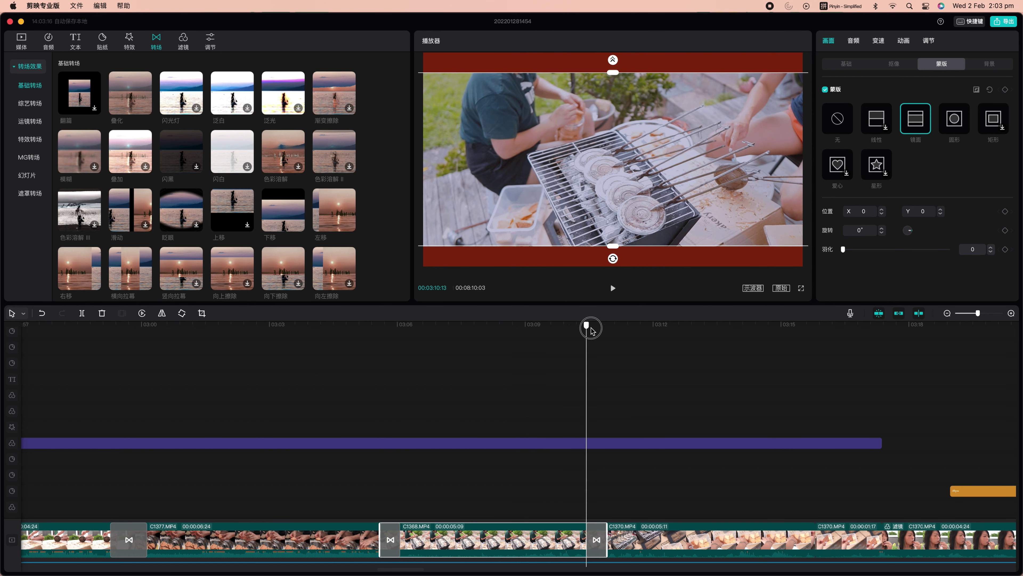
pyautogui.moveTo(619, 334); pyautogui.dragTo(577, 337)
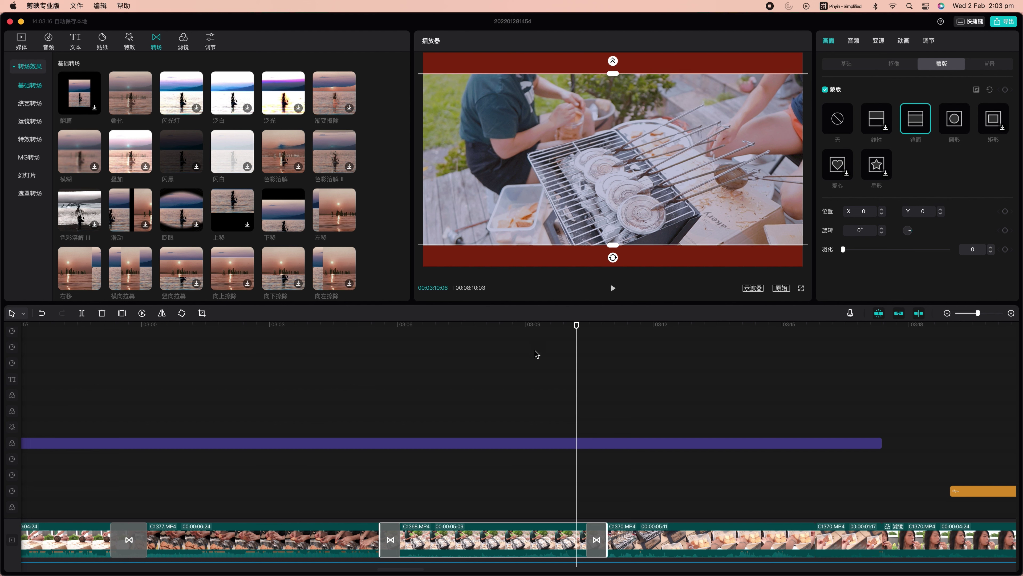
pyautogui.moveTo(580, 328); pyautogui.dragTo(623, 363)
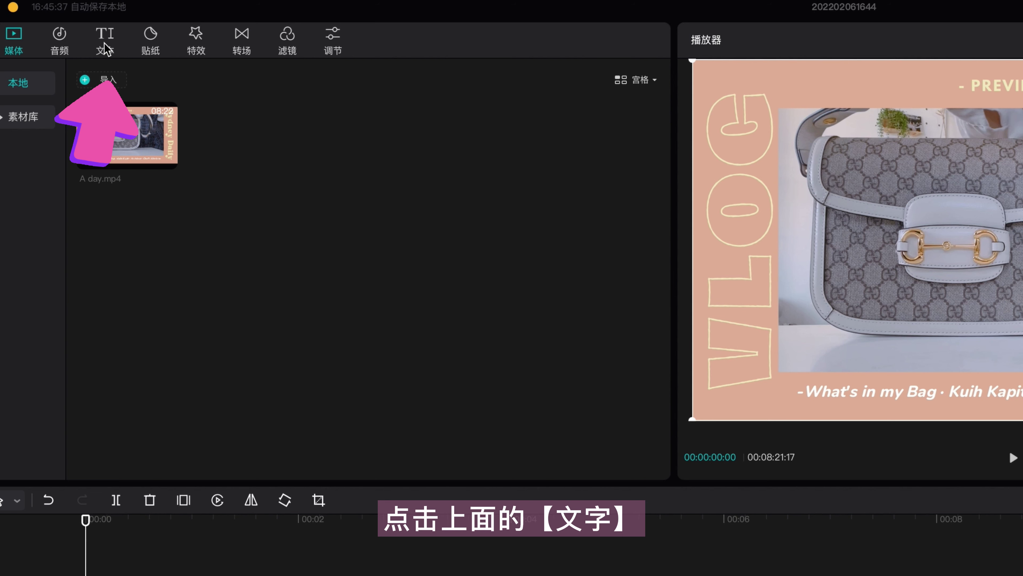
# Generate subtitles from the speech in the A day.mp4 video using 智能字幕 with 识别字幕
pyautogui.click(56, 34)
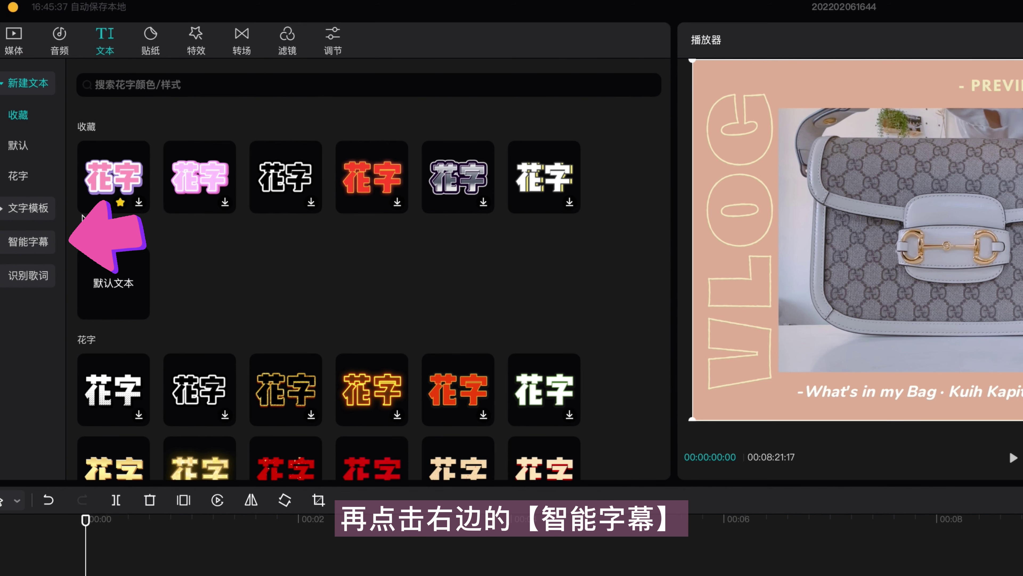
pyautogui.click(44, 244)
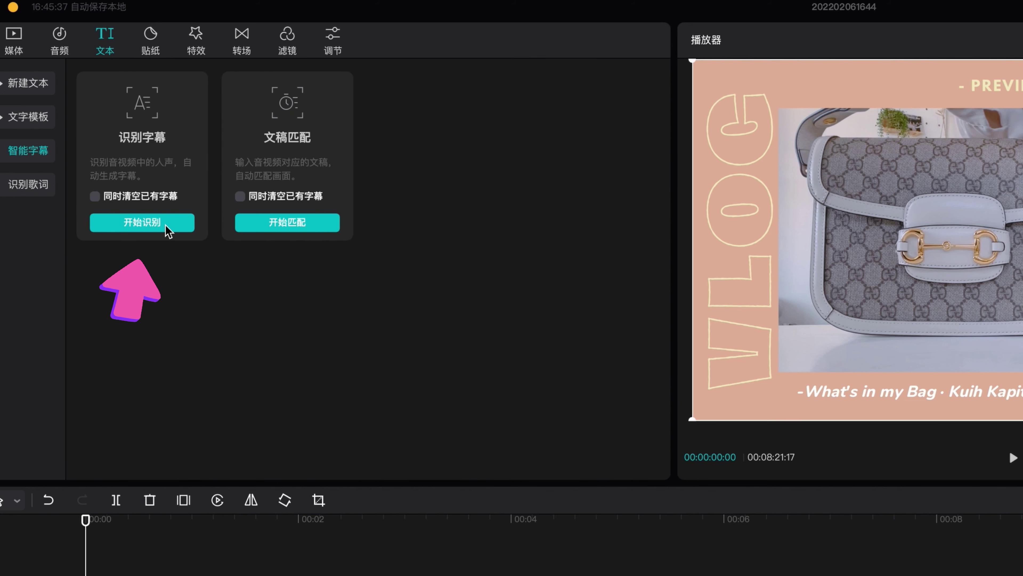
pyautogui.click(144, 223)
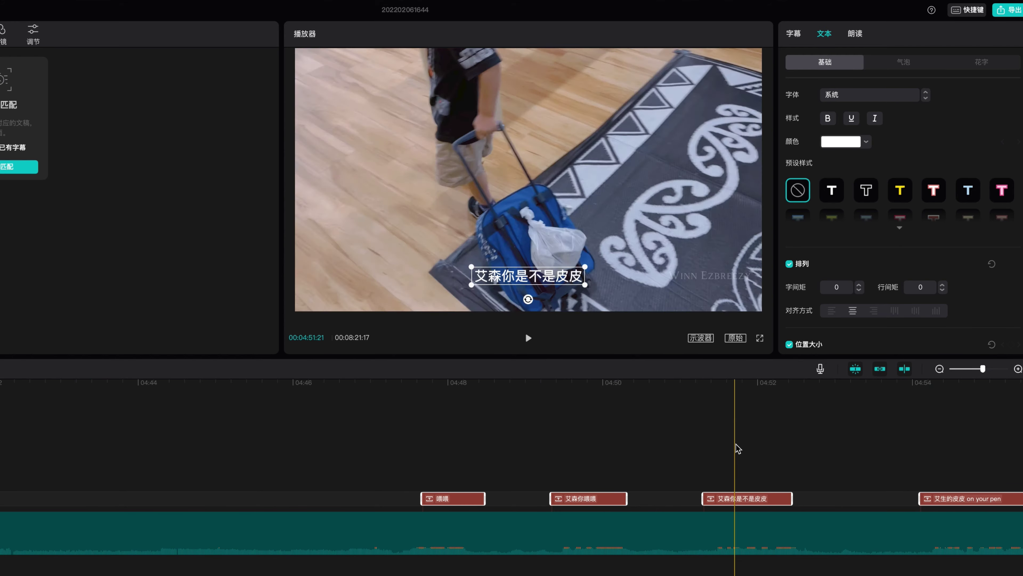
# Rewrite the subtitle just before 04:50 as the child's name followed by ", 你是不是Wee Wee"
pyautogui.click(579, 451)
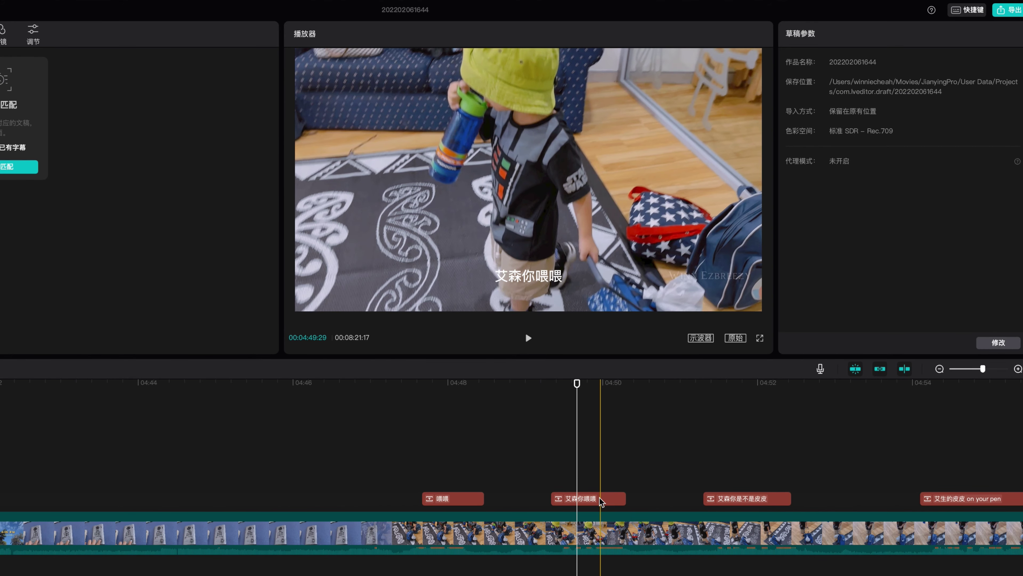
pyautogui.click(600, 500)
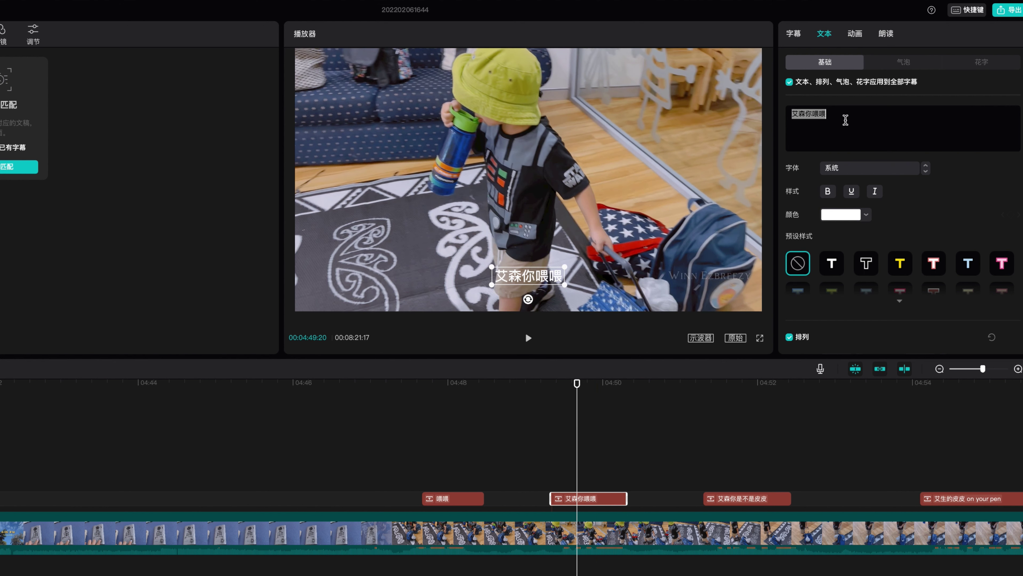
pyautogui.write('ashto')
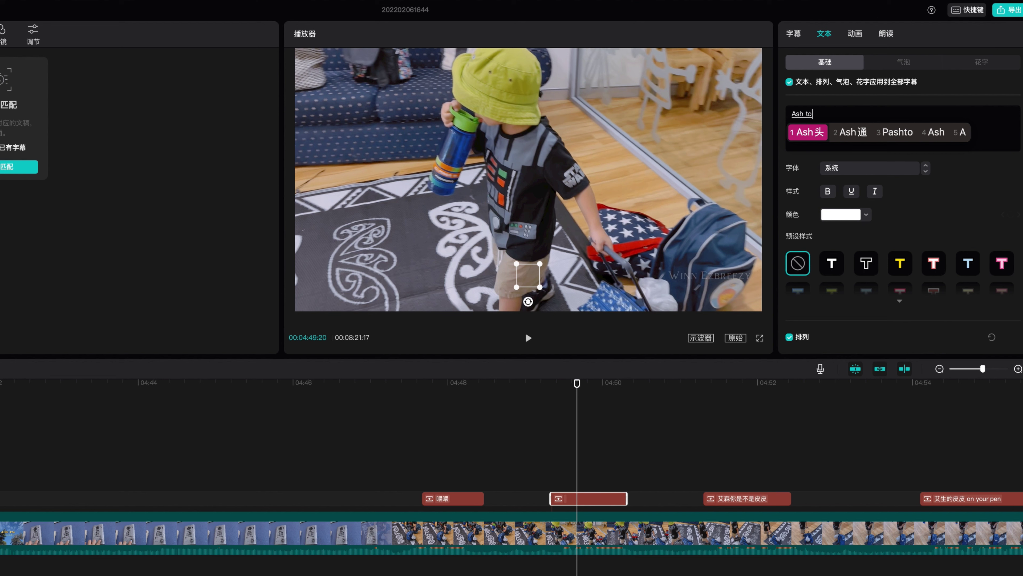
pyautogui.write('n')
pyautogui.press('Return')
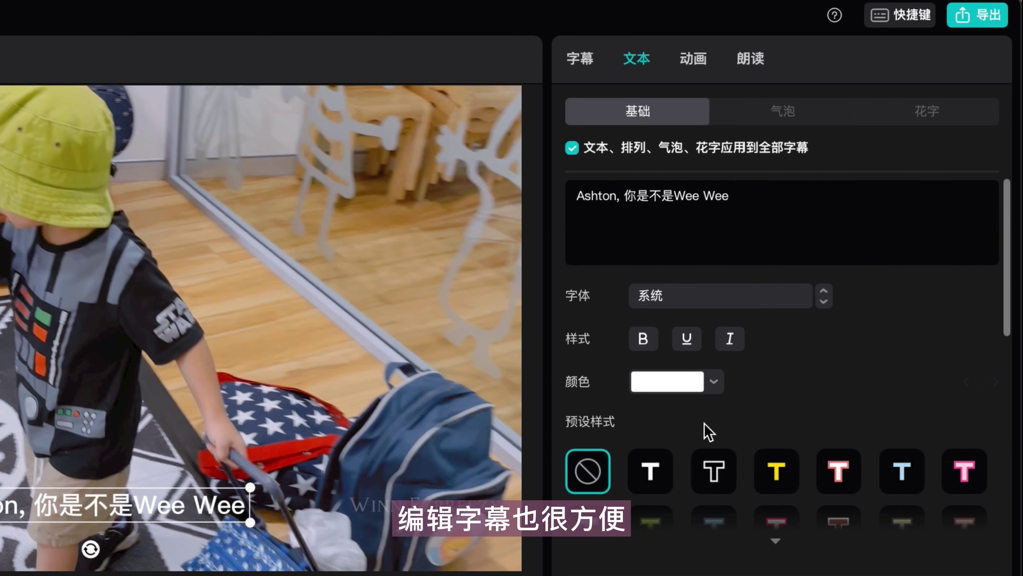
# Enable the 边框 for all subtitles, colour it dark red and lower its 不透明度
pyautogui.scroll(-10, 708, 431)
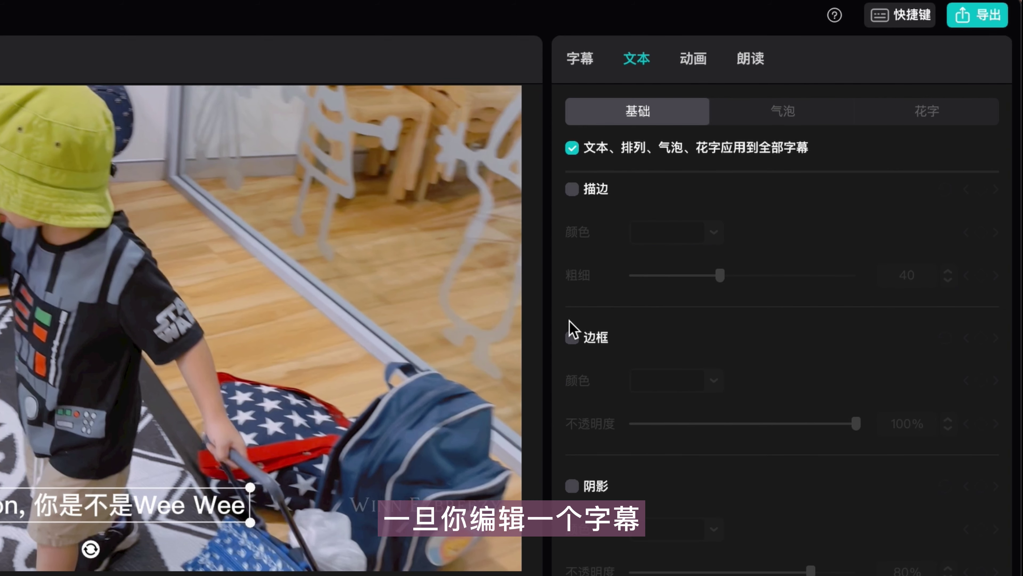
pyautogui.click(572, 337)
pyautogui.click(713, 380)
pyautogui.click(788, 366)
pyautogui.click(713, 380)
pyautogui.click(863, 553)
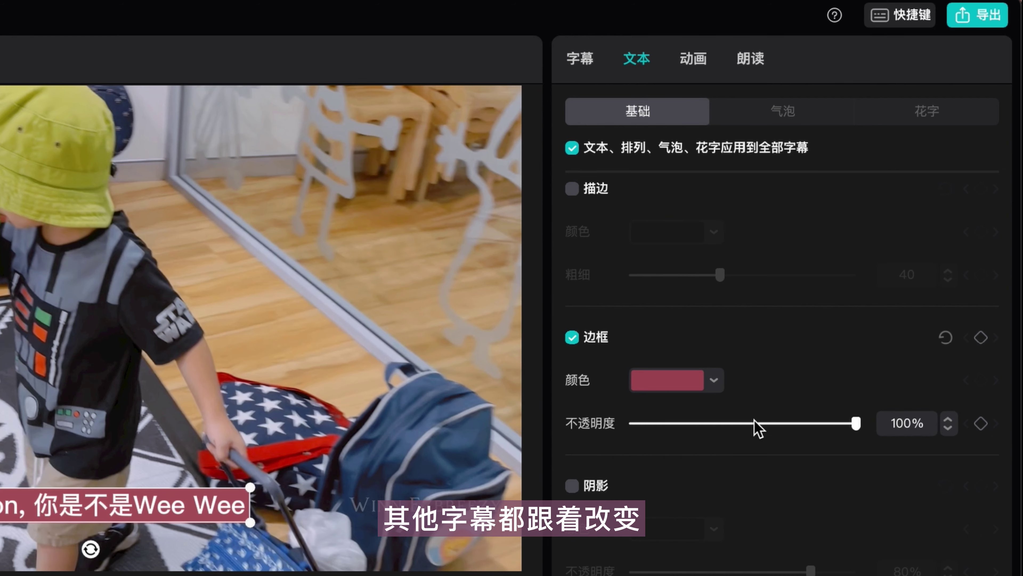
pyautogui.moveTo(755, 421); pyautogui.dragTo(737, 423)
# Scale the subtitles to 86% and pick a new text colour for them
pyautogui.scroll(5, 707, 387)
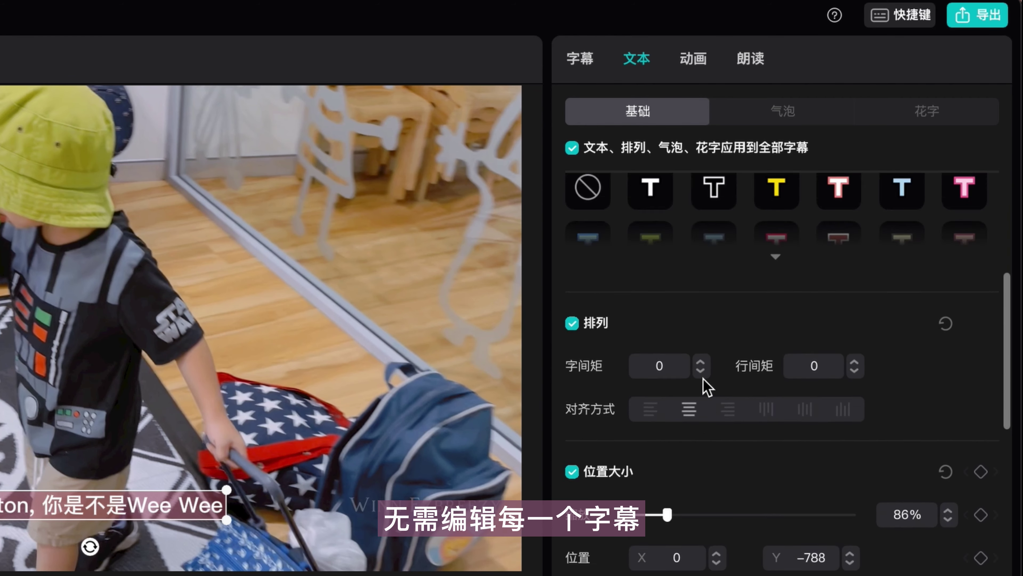
pyautogui.scroll(6, 707, 387)
pyautogui.click(714, 352)
pyautogui.click(809, 419)
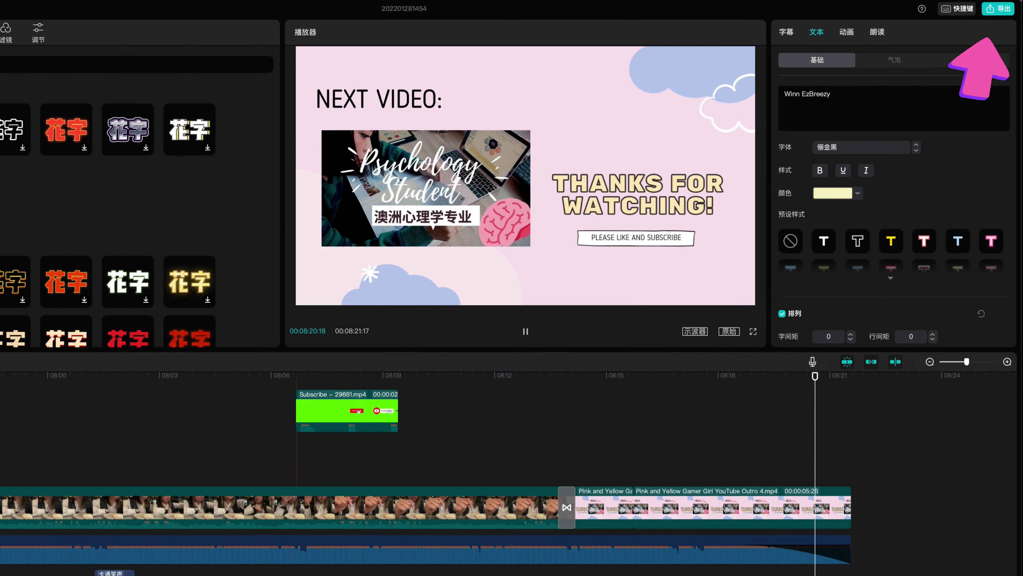
# Open the export settings for the finished vlog
pyautogui.click(998, 10)
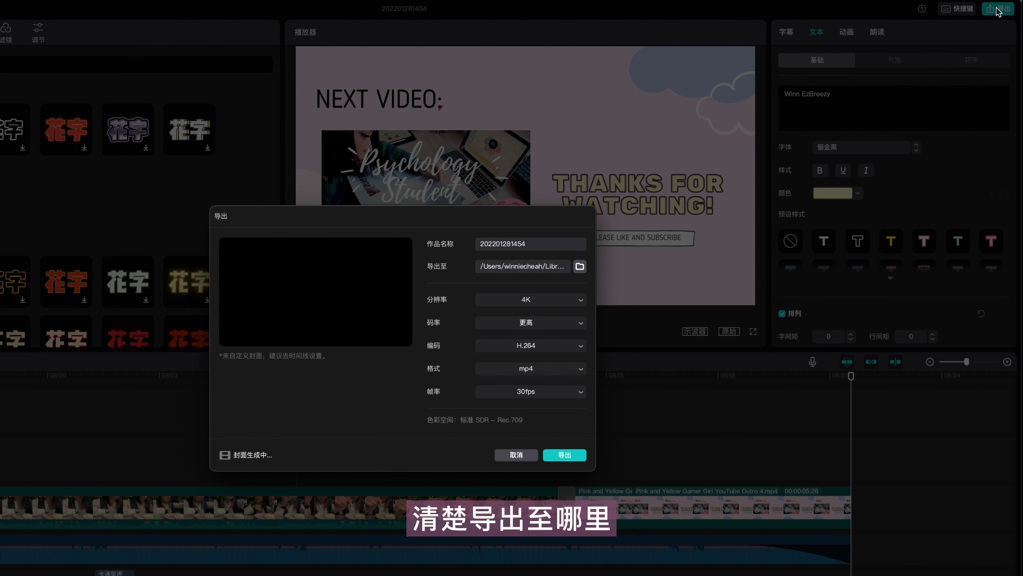